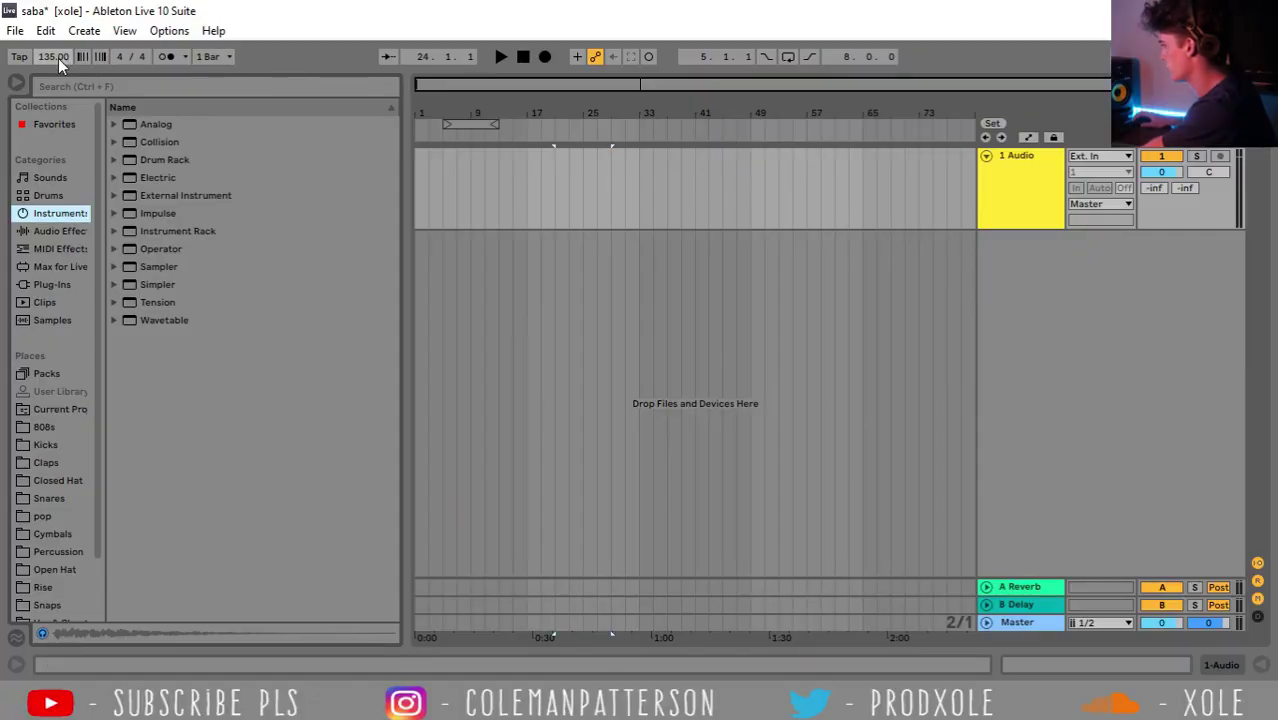
# Add a MIDI track with the Grand Piano preset from the Piano & Keys instrument racks and create a MIDI clip on it
pyautogui.rightClick(1012, 246)
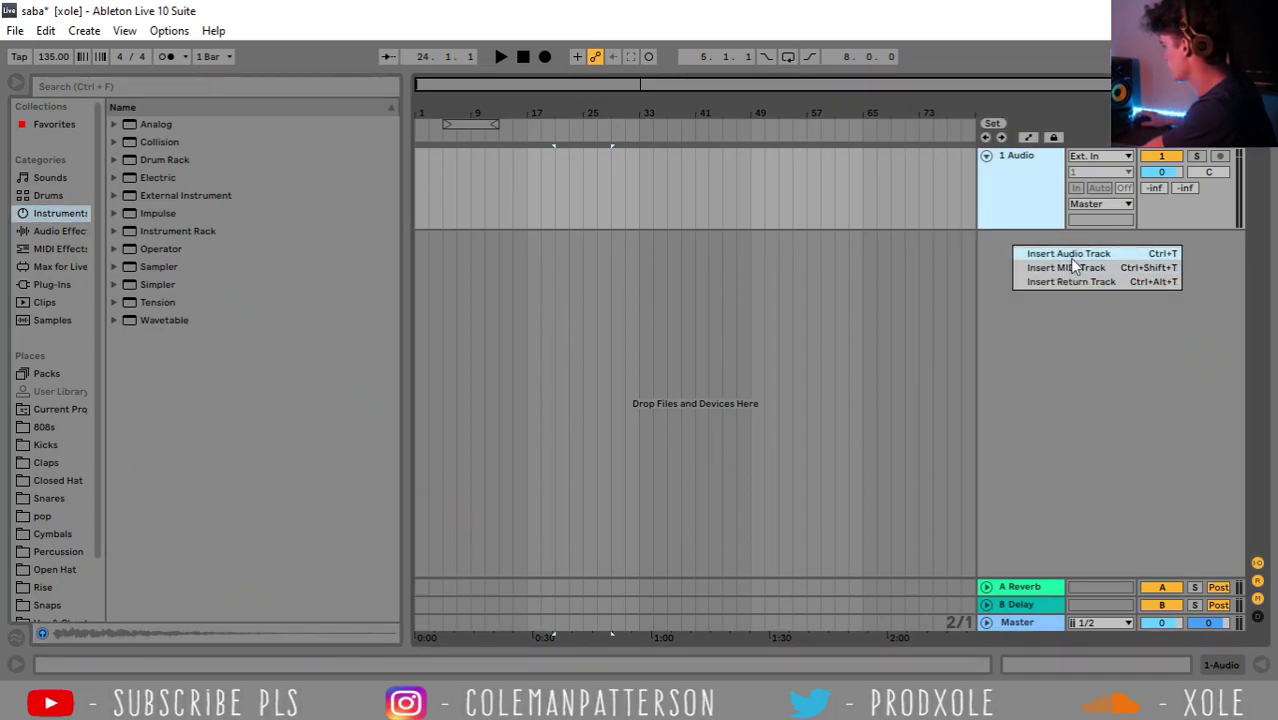
pyautogui.click(1062, 267)
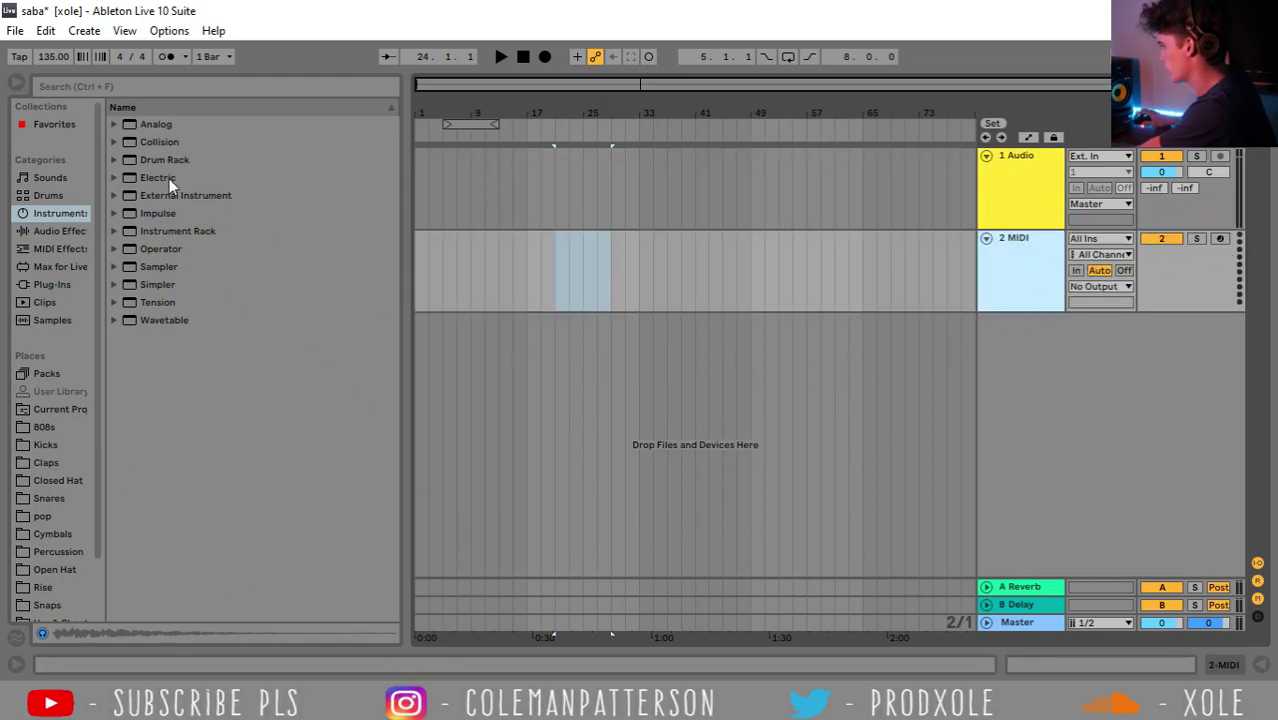
pyautogui.click(113, 231)
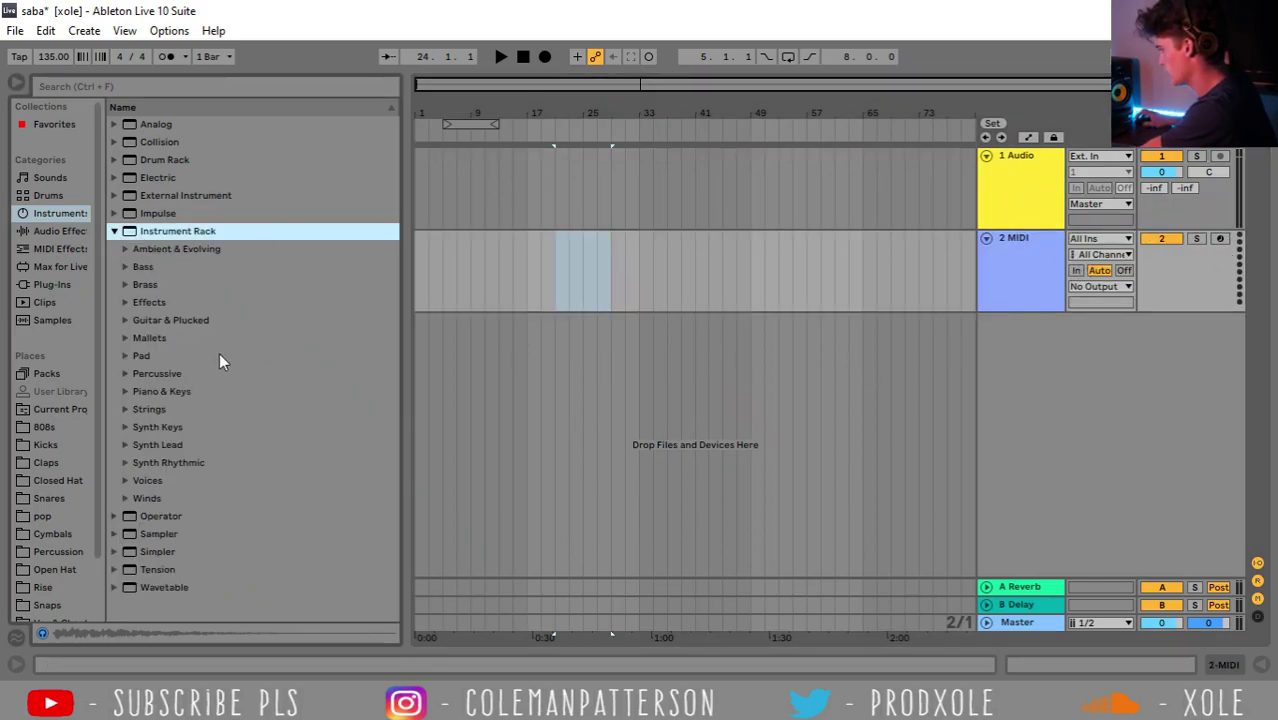
pyautogui.click(176, 404)
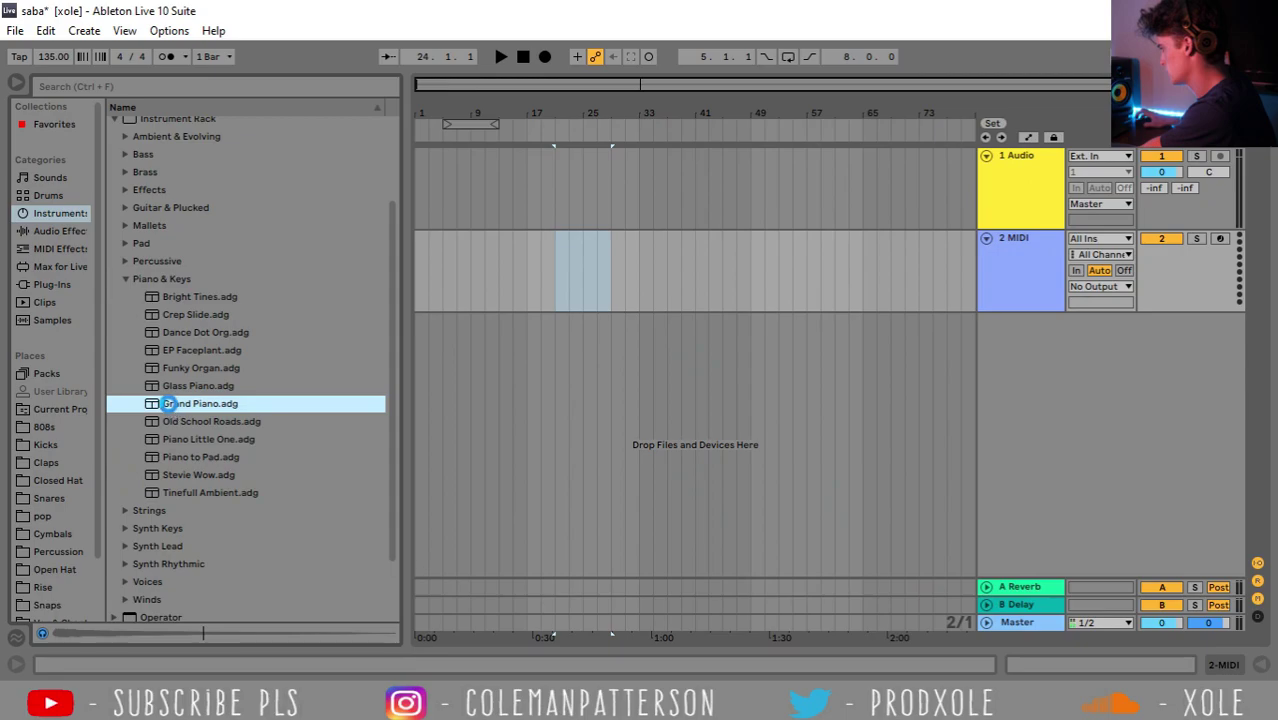
pyautogui.moveTo(168, 403); pyautogui.dragTo(642, 271)
pyautogui.hotkey('ctrl', 'shift', 'm')
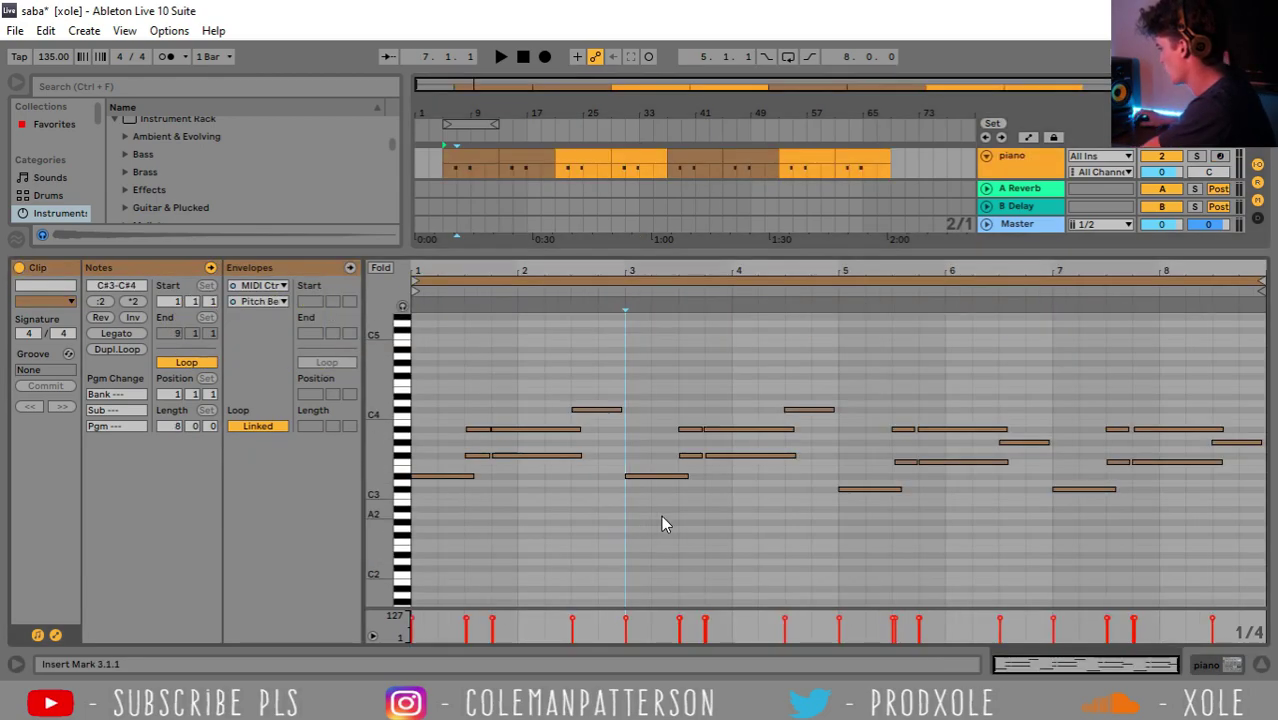
pyautogui.click(664, 514)
pyautogui.click(681, 511)
pyautogui.click(700, 514)
pyautogui.click(735, 515)
pyautogui.click(779, 518)
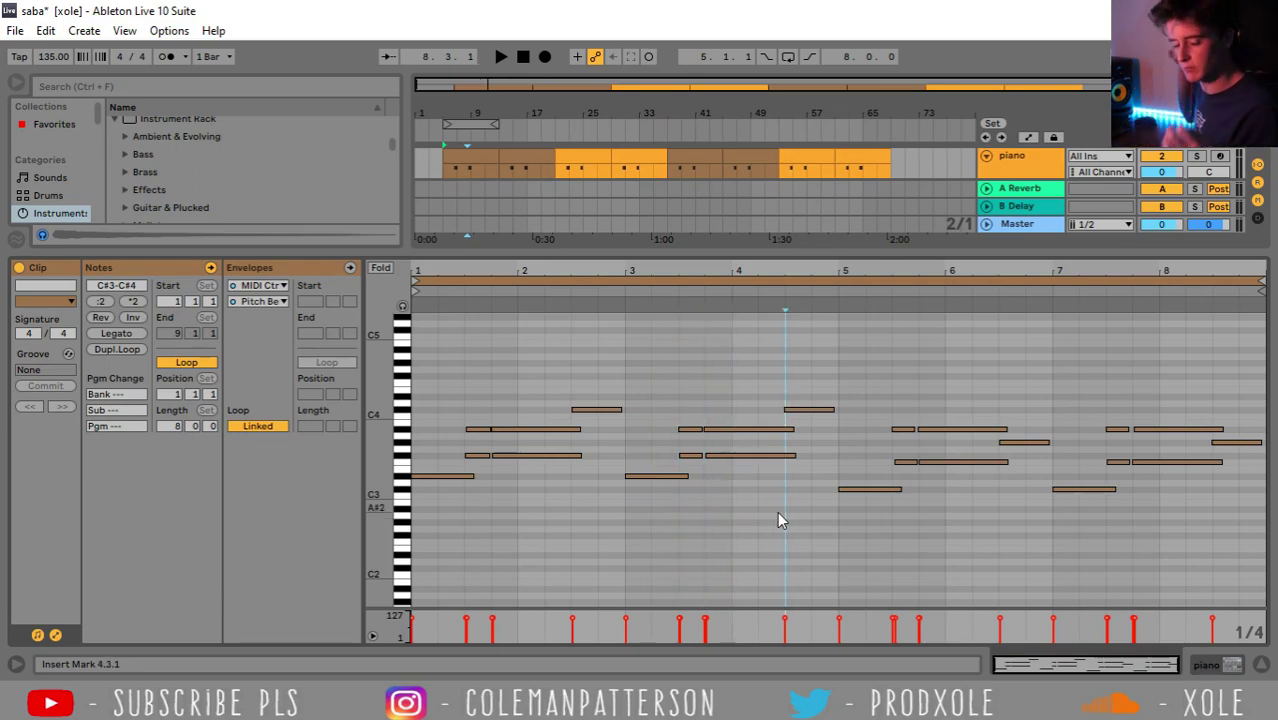
# Turn the piano clip's editing grid off and try nudging the first short A#3 note slightly off the beat
pyautogui.moveTo(468, 267); pyautogui.dragTo(515, 348)
pyautogui.rightClick(561, 370)
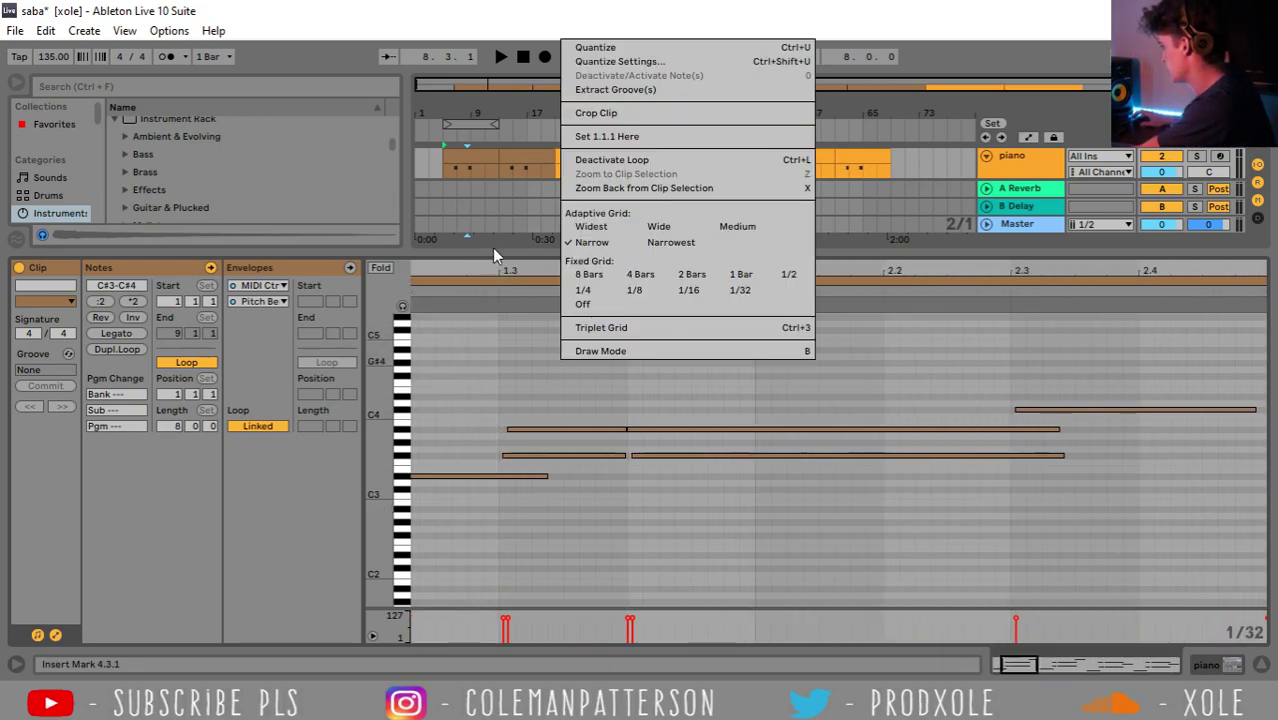
pyautogui.click(603, 304)
pyautogui.moveTo(509, 420); pyautogui.dragTo(544, 418)
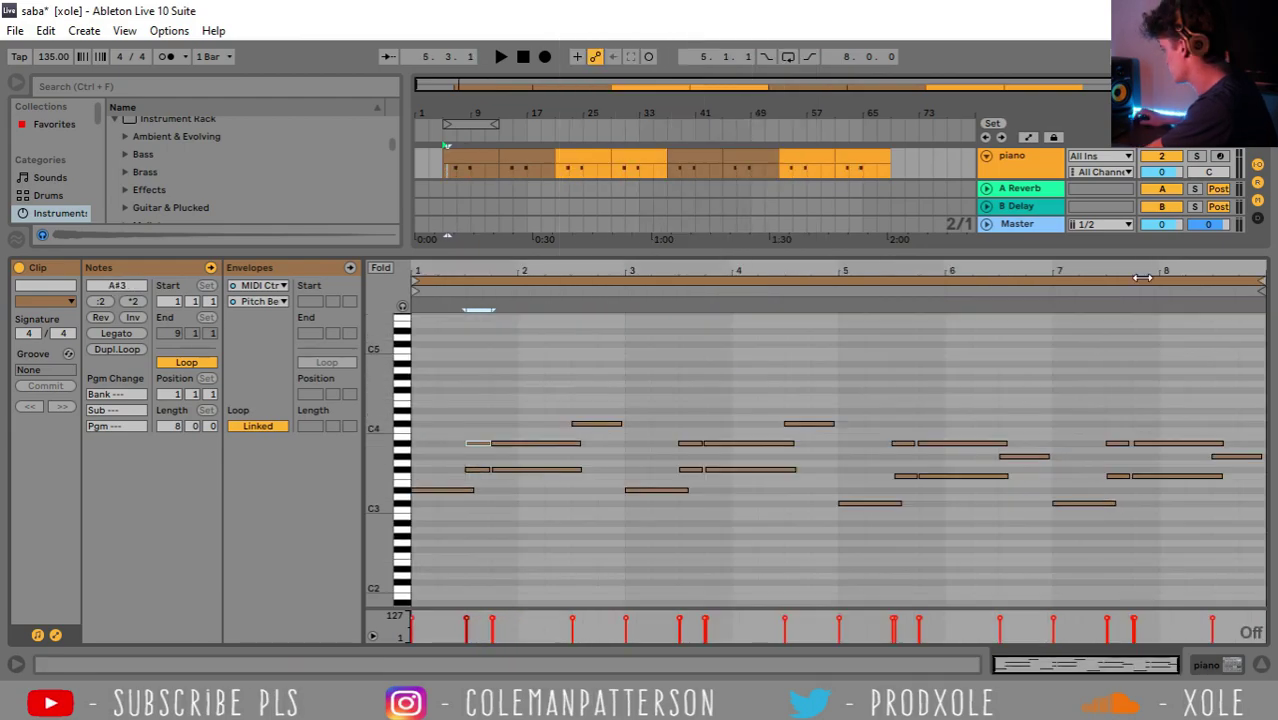
pyautogui.moveTo(1124, 271)
pyautogui.mouseDown()
pyautogui.moveTo(1124, 400)
pyautogui.moveTo(1012, 400)
pyautogui.mouseUp()
pyautogui.moveTo(1035, 272); pyautogui.dragTo(1265, 235)
pyautogui.moveTo(470, 272); pyautogui.dragTo(935, 272)
pyautogui.moveTo(935, 272); pyautogui.dragTo(999, 235)
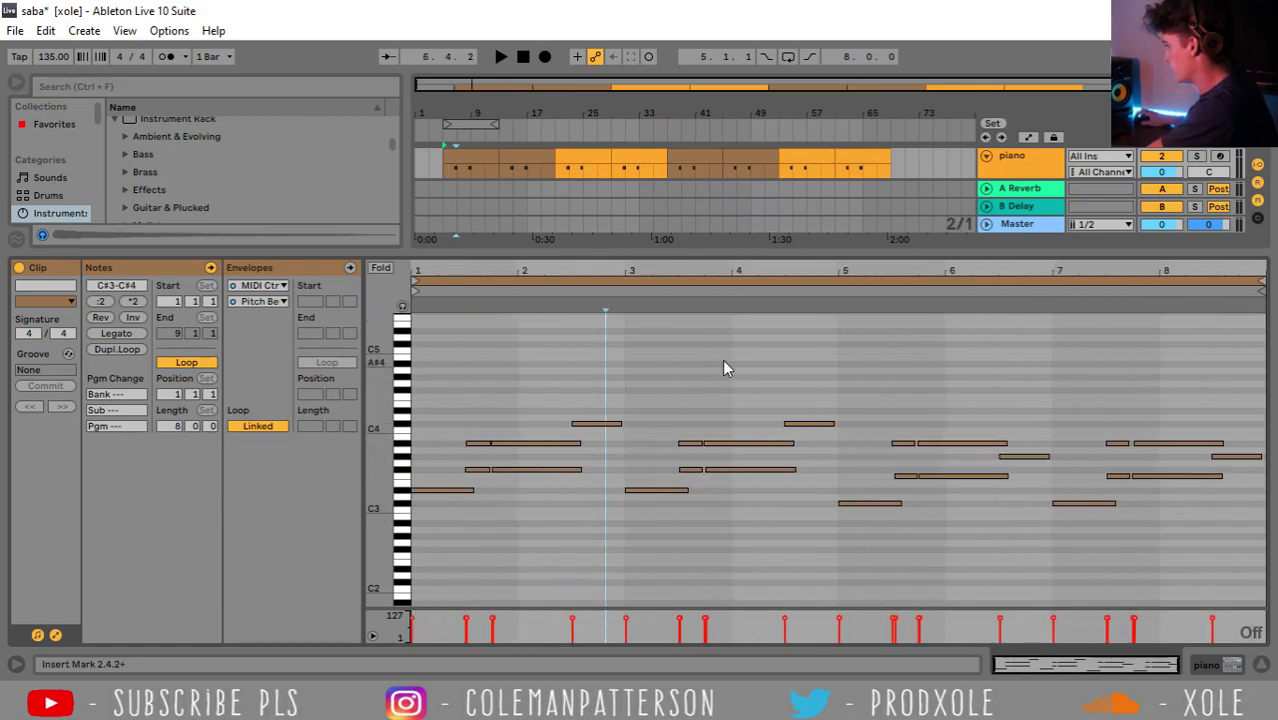
# Display the Pitch Bend envelope of the first piano clip, starting at bar 5
pyautogui.click(350, 270)
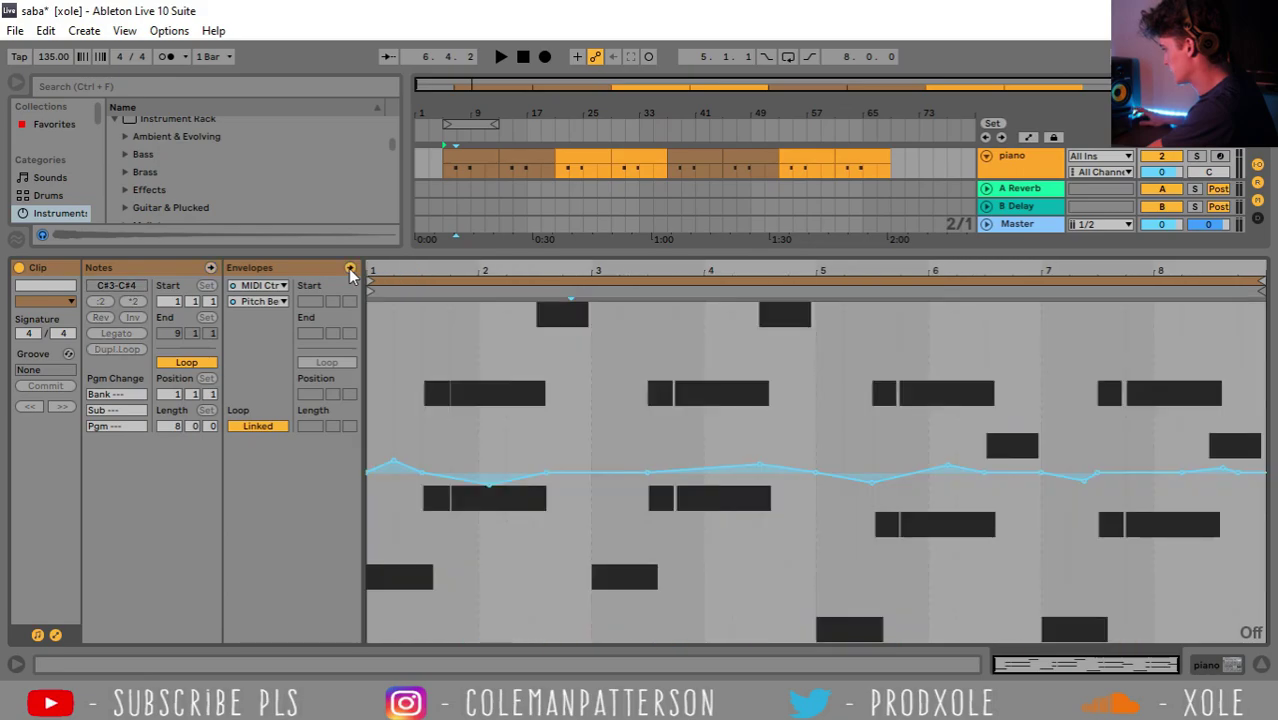
pyautogui.click(485, 155)
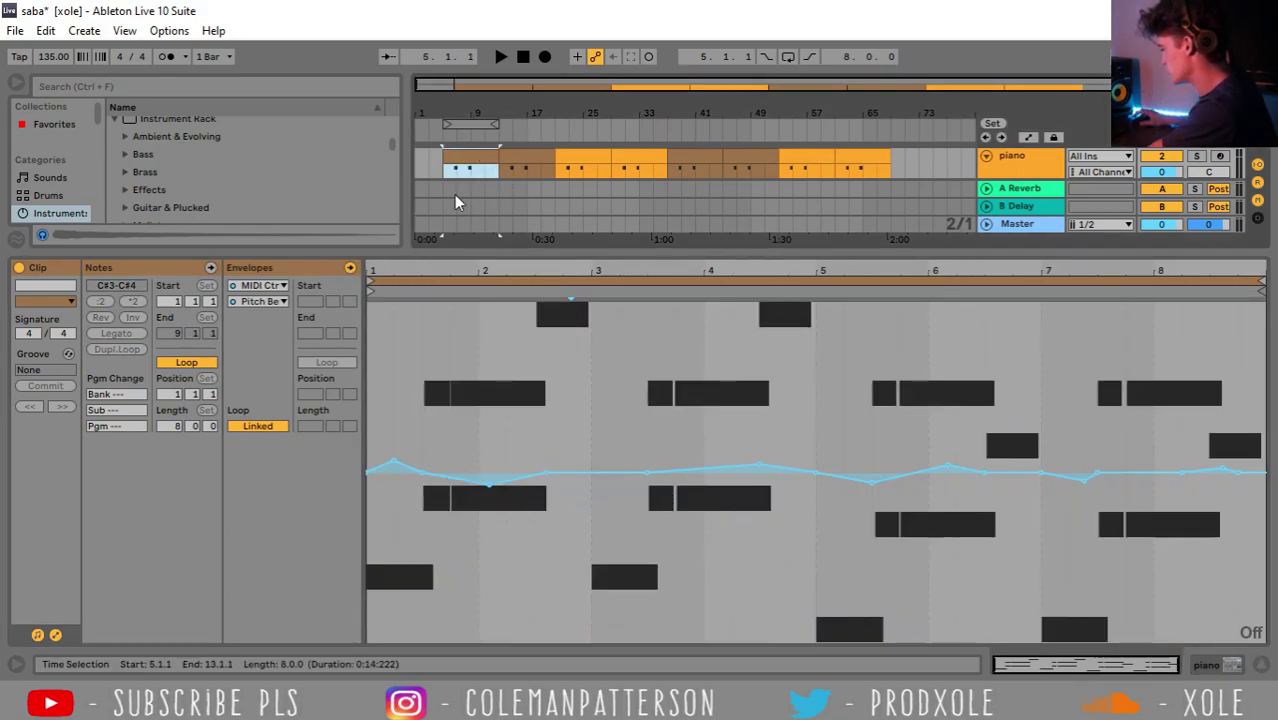
pyautogui.click(278, 286)
pyautogui.click(280, 288)
pyautogui.click(268, 287)
pyautogui.click(269, 293)
pyautogui.click(263, 301)
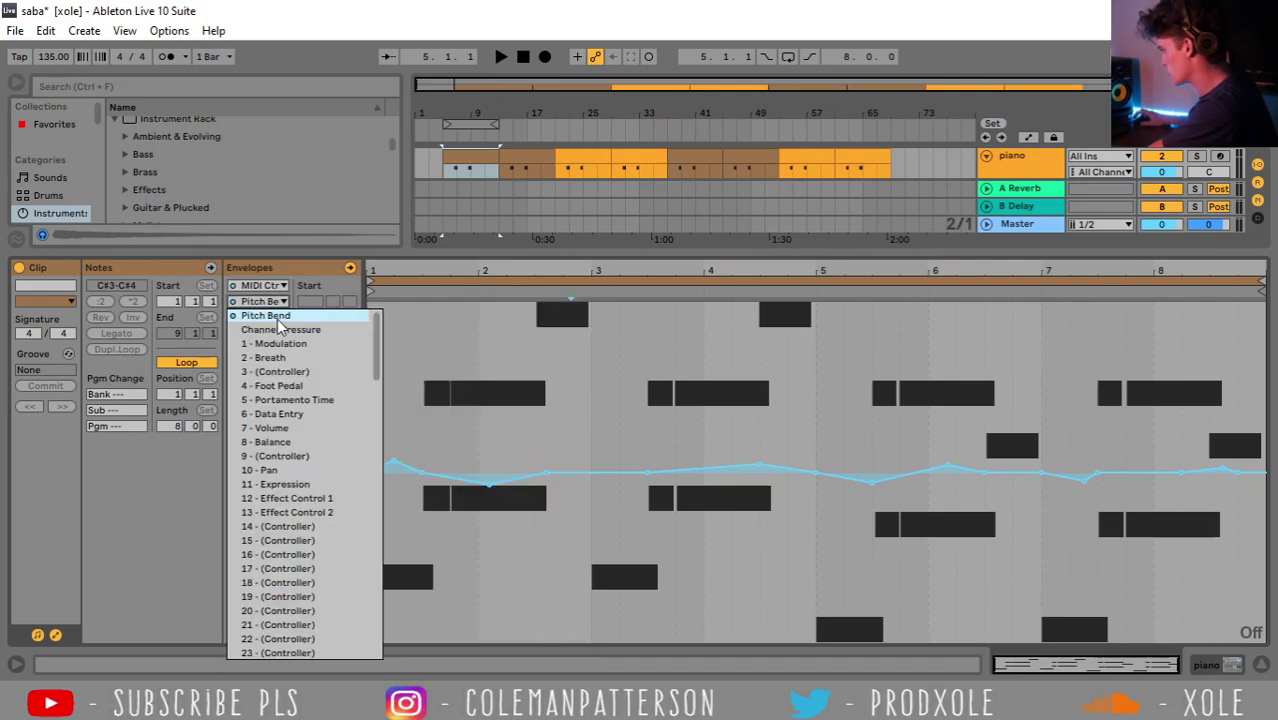
pyautogui.click(278, 318)
# Try the first pitch-bend peak in bar 1 at about 4480 during playback, and undo the change
pyautogui.press('space')
pyautogui.moveTo(397, 470); pyautogui.dragTo(397, 382)
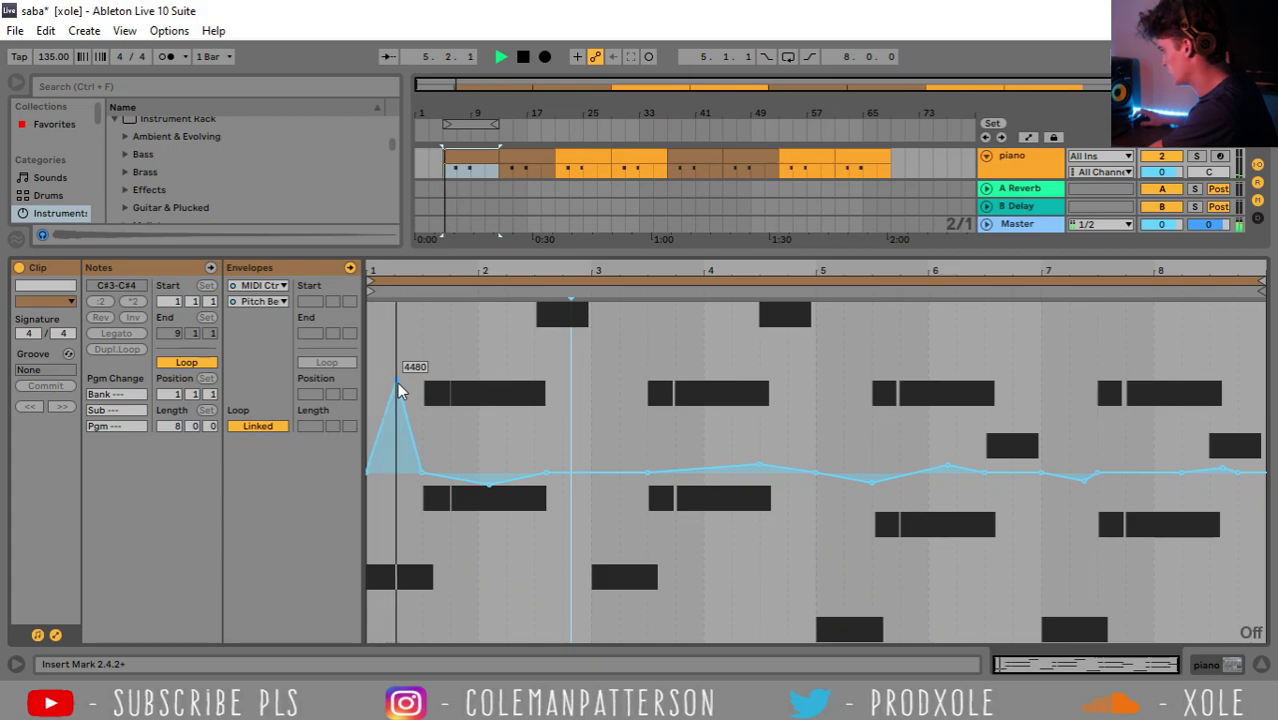
pyautogui.press('space')
pyautogui.hotkey('ctrl', 'z')
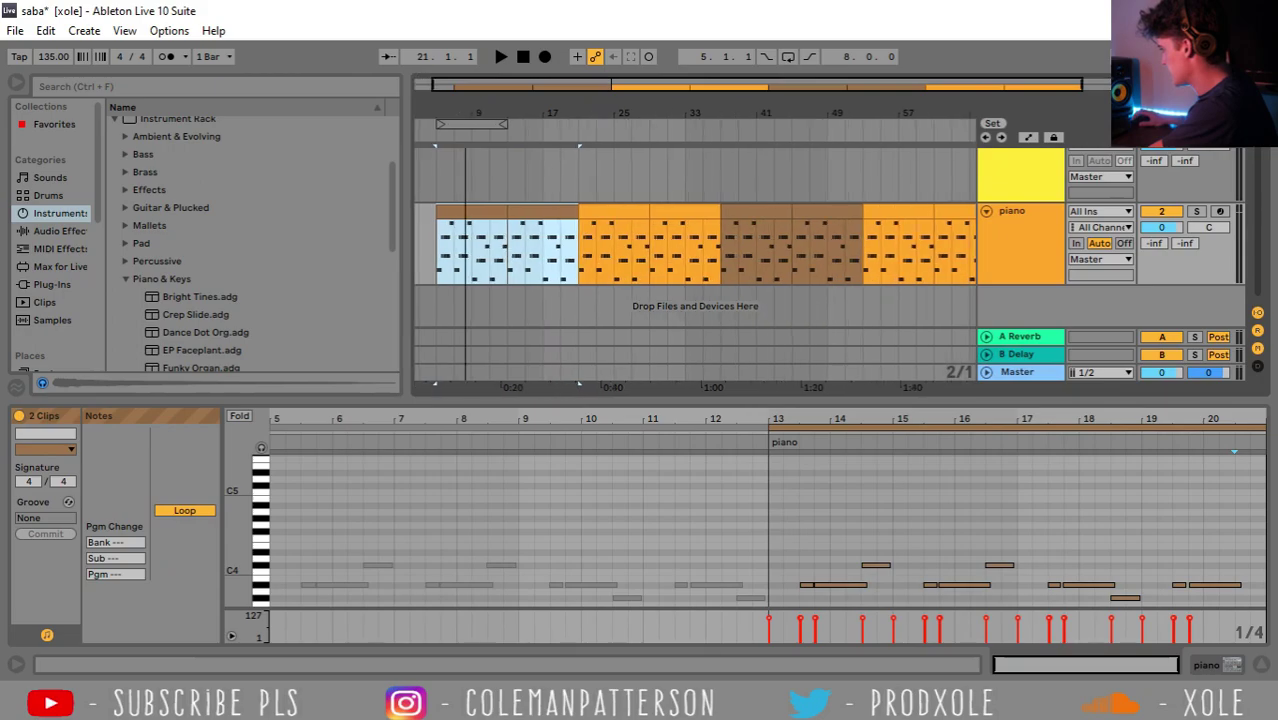
# Compare the brown piano clips from bar 5 with the orange piano clips from bar 21
pyautogui.keyDown('shift'); pyautogui.click(510, 228); pyautogui.keyUp('shift')
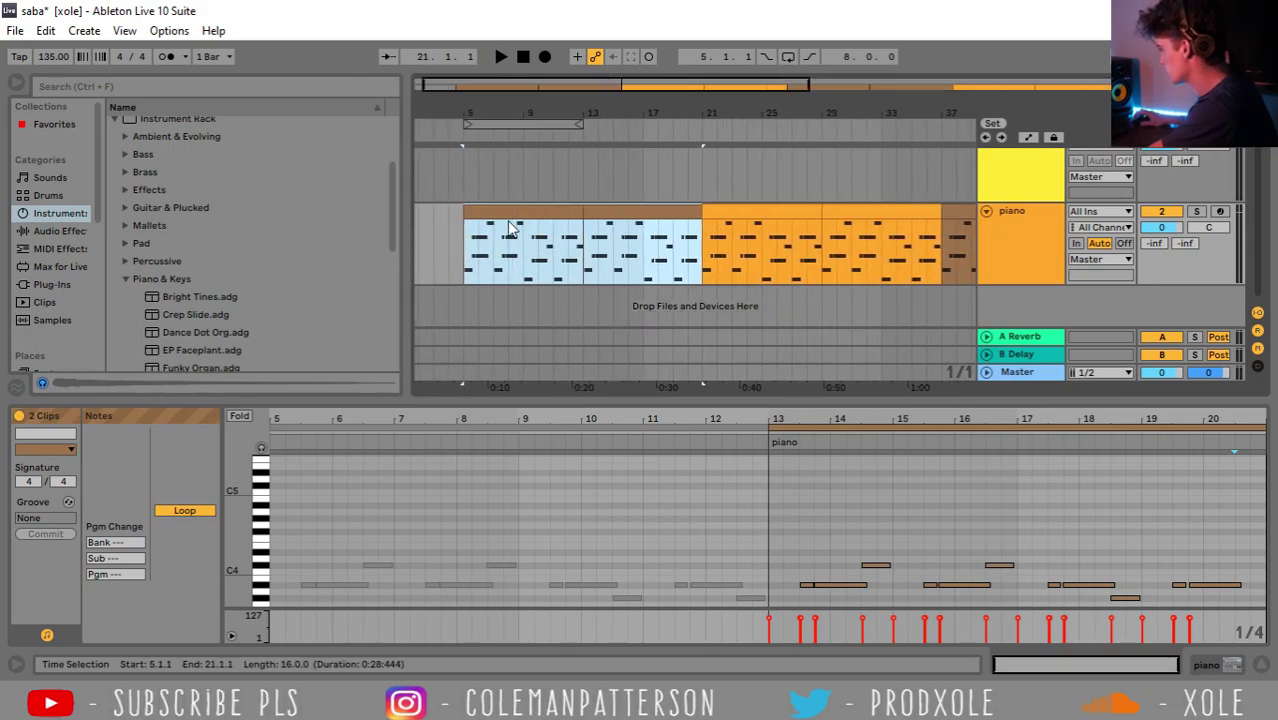
pyautogui.click(767, 211)
pyautogui.click(861, 212)
pyautogui.click(760, 211)
pyautogui.click(855, 210)
pyautogui.click(782, 211)
pyautogui.click(860, 211)
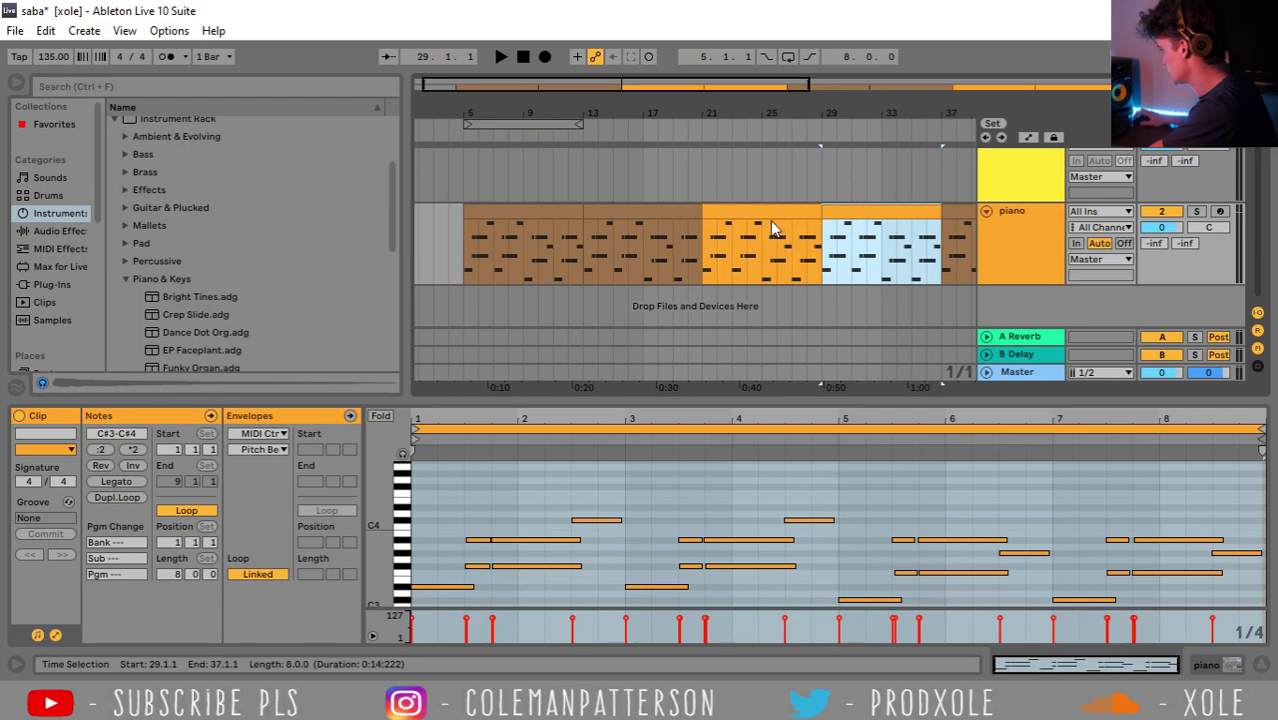
pyautogui.click(550, 212)
pyautogui.click(613, 210)
# Play back the first piano clip at bar 5 and open its envelope view
pyautogui.click(518, 212)
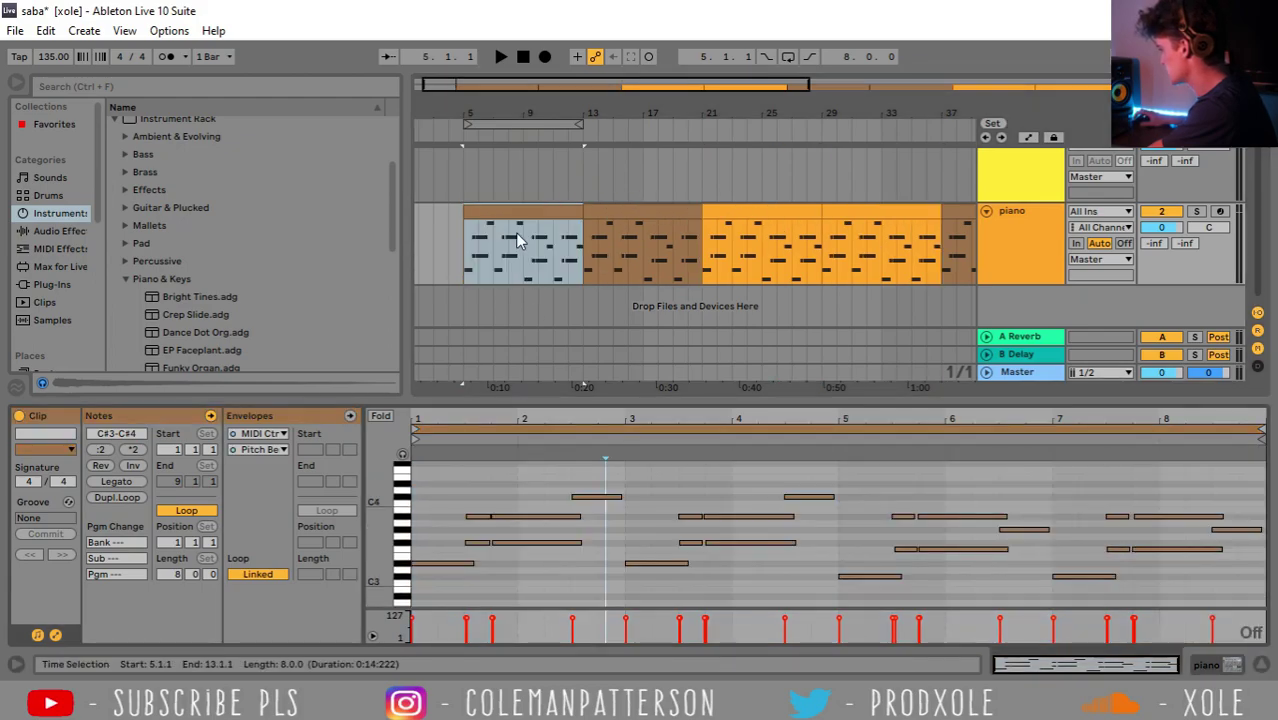
pyautogui.press('space')
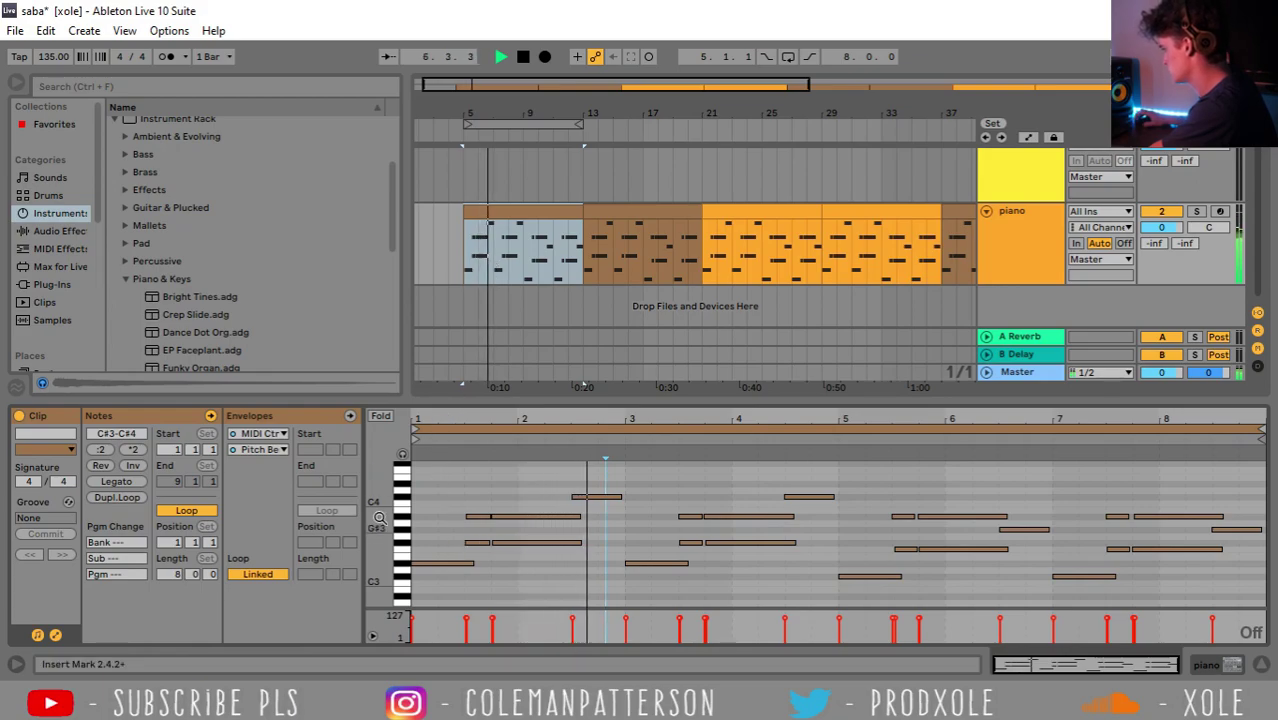
pyautogui.click(350, 417)
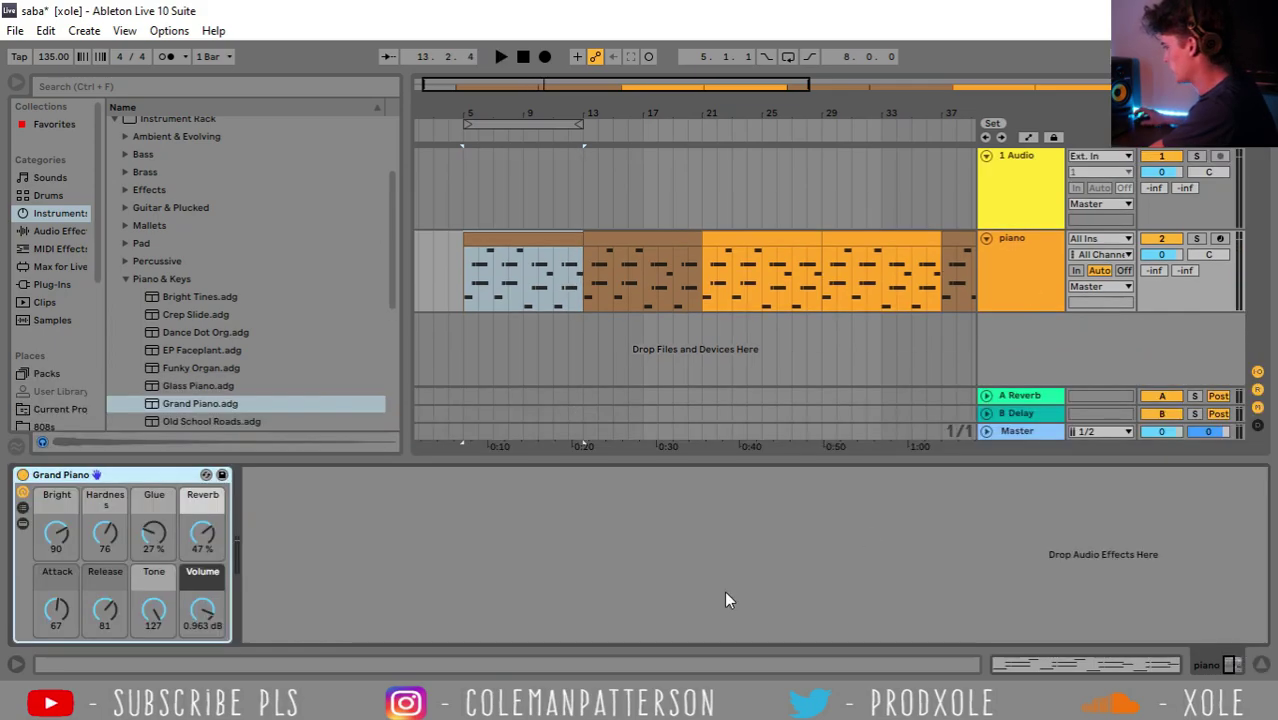
# Examine the piano track's effect chain, including the Glue Compressor's sidechain source options
pyautogui.click(429, 584)
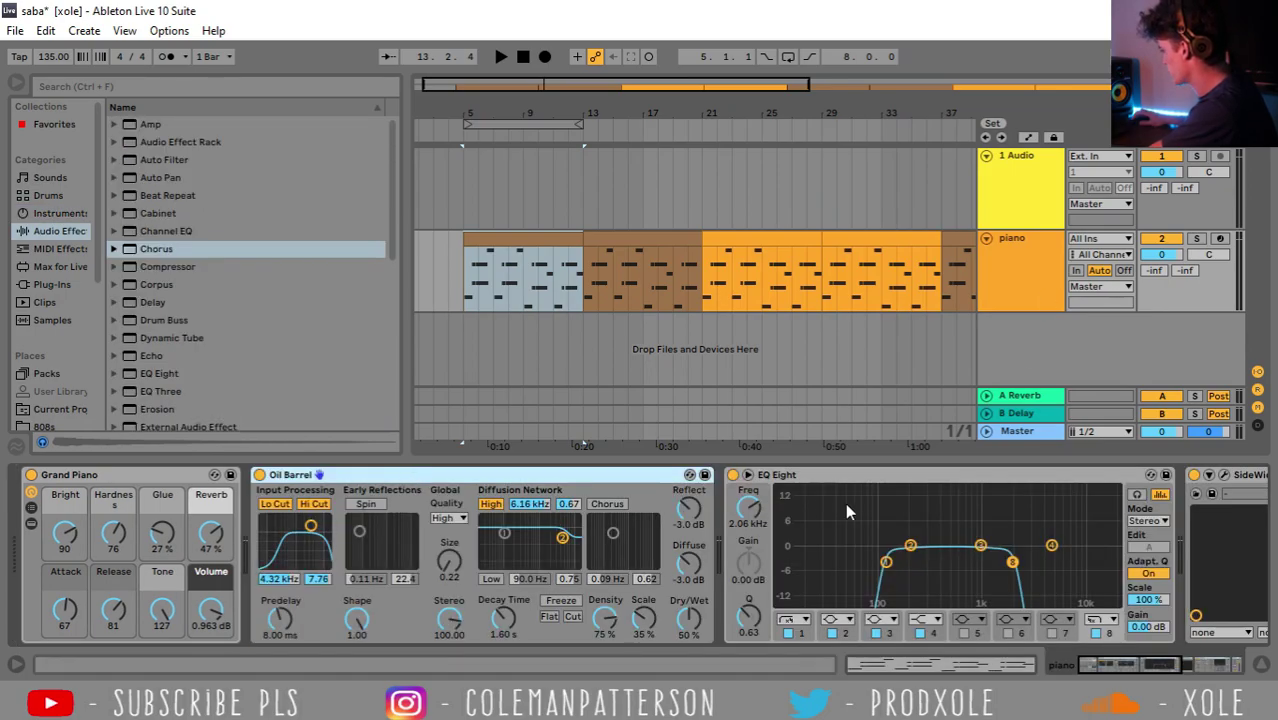
pyautogui.click(1104, 670)
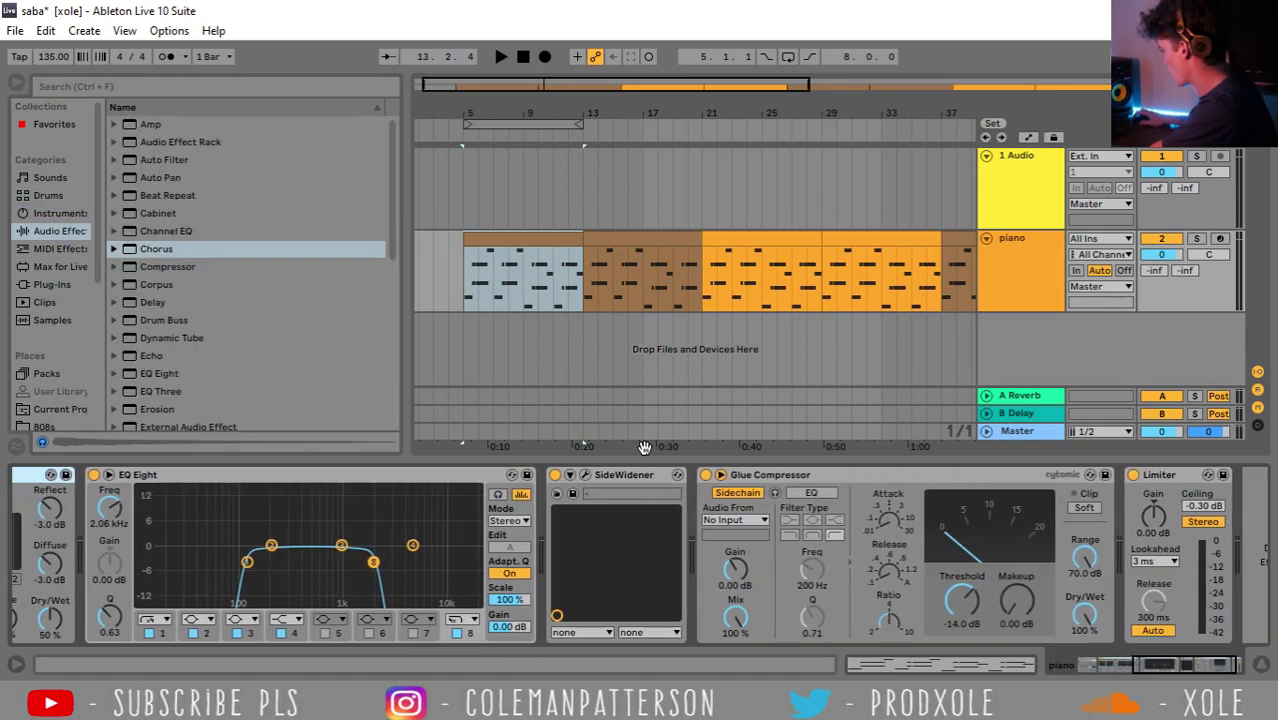
pyautogui.click(827, 476)
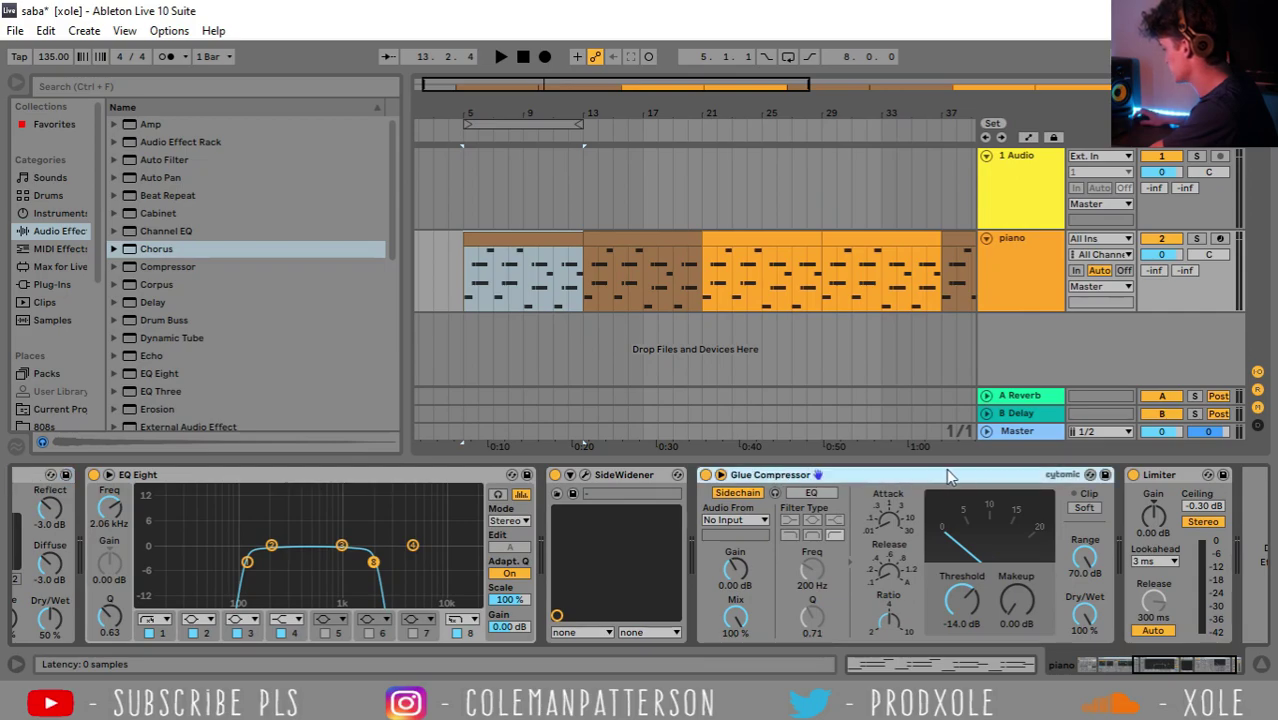
pyautogui.click(741, 519)
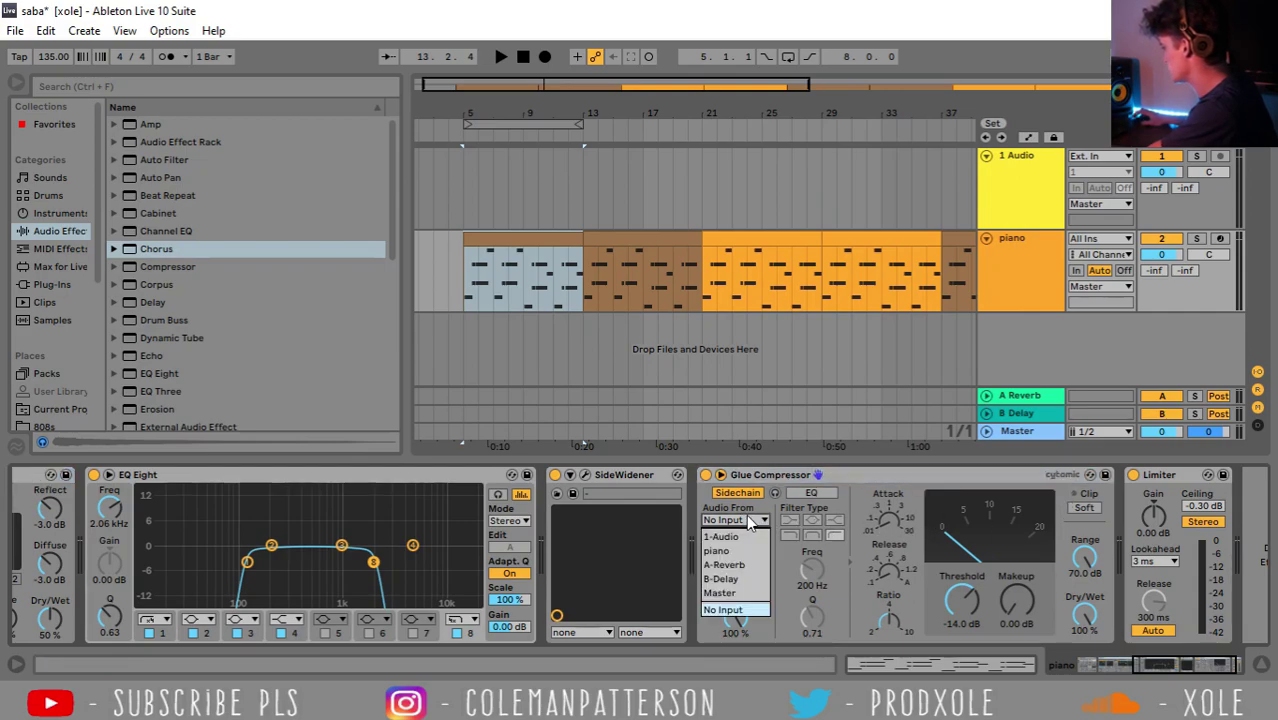
pyautogui.click(740, 517)
pyautogui.moveTo(703, 328); pyautogui.dragTo(638, 250)
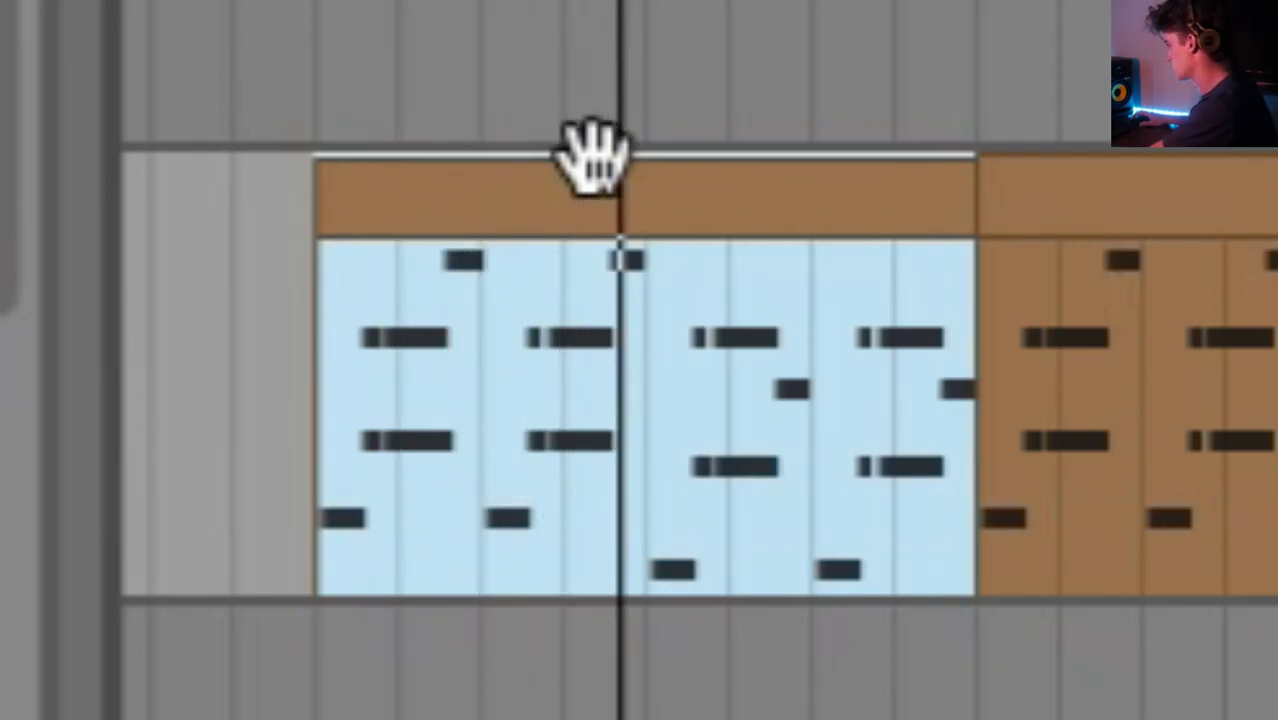
pyautogui.click(508, 234)
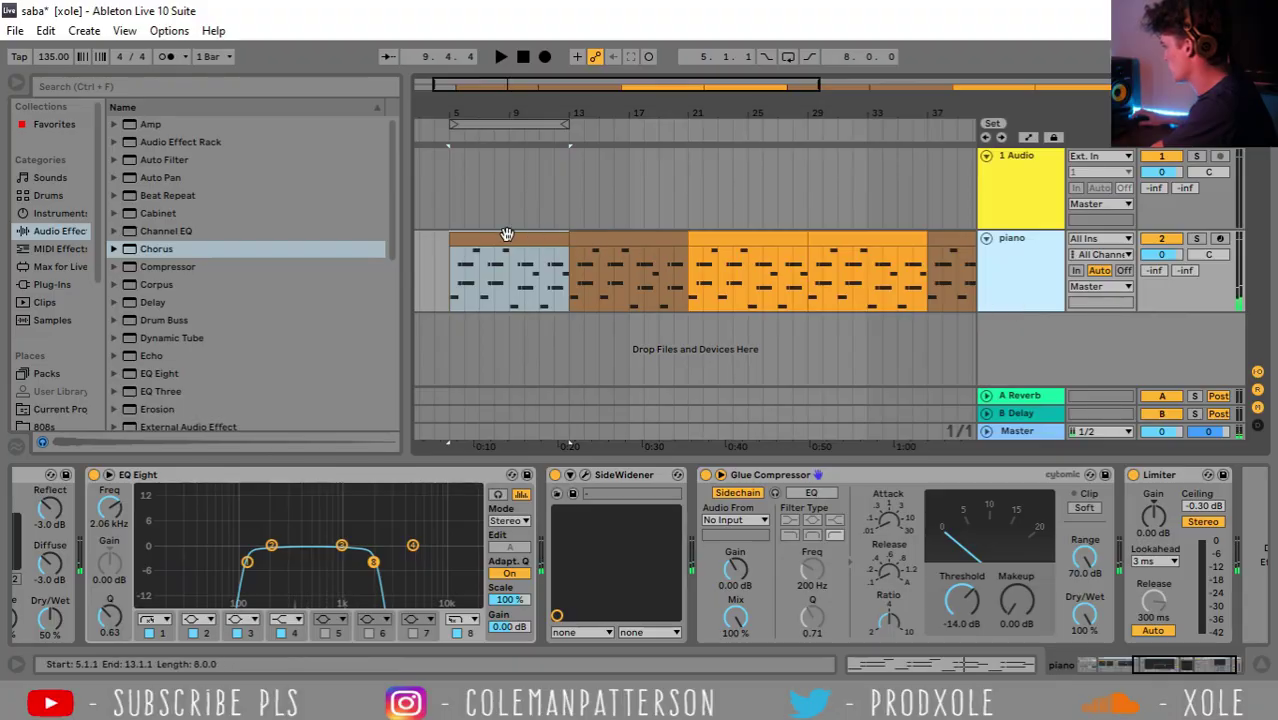
pyautogui.click(614, 237)
pyautogui.click(513, 232)
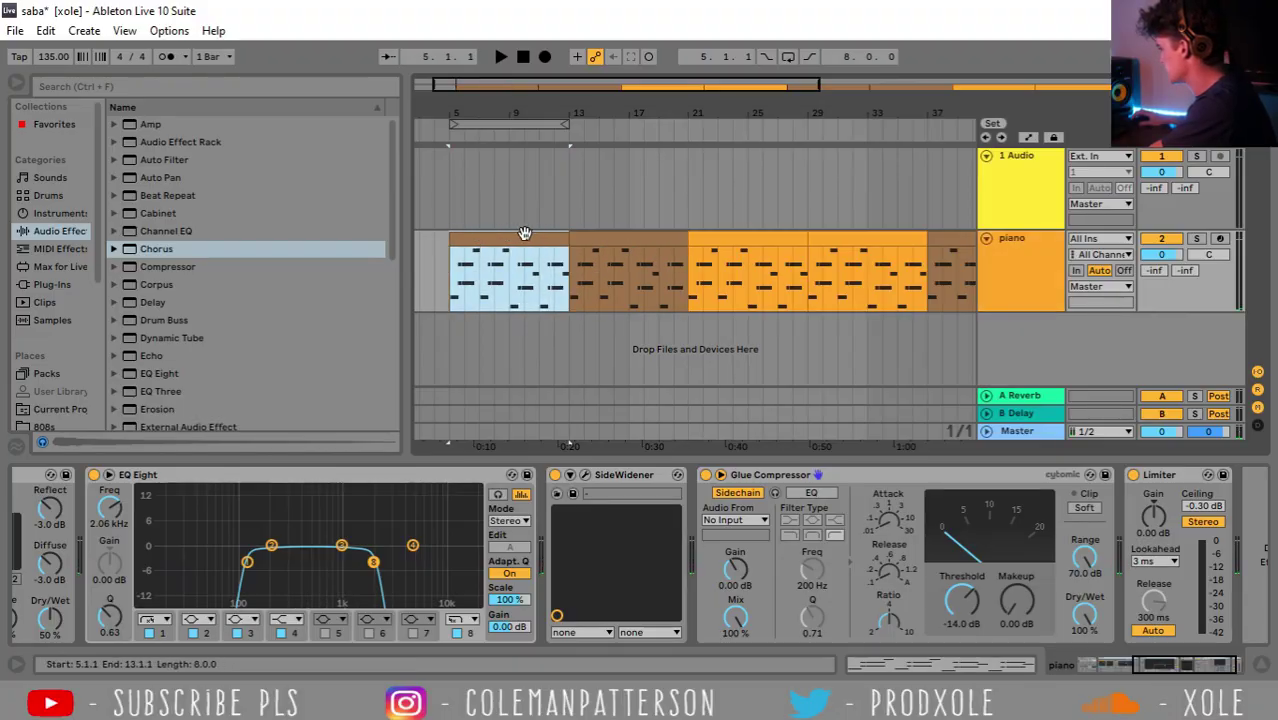
pyautogui.click(627, 247)
pyautogui.click(533, 240)
pyautogui.click(604, 238)
pyautogui.click(513, 240)
pyautogui.click(610, 239)
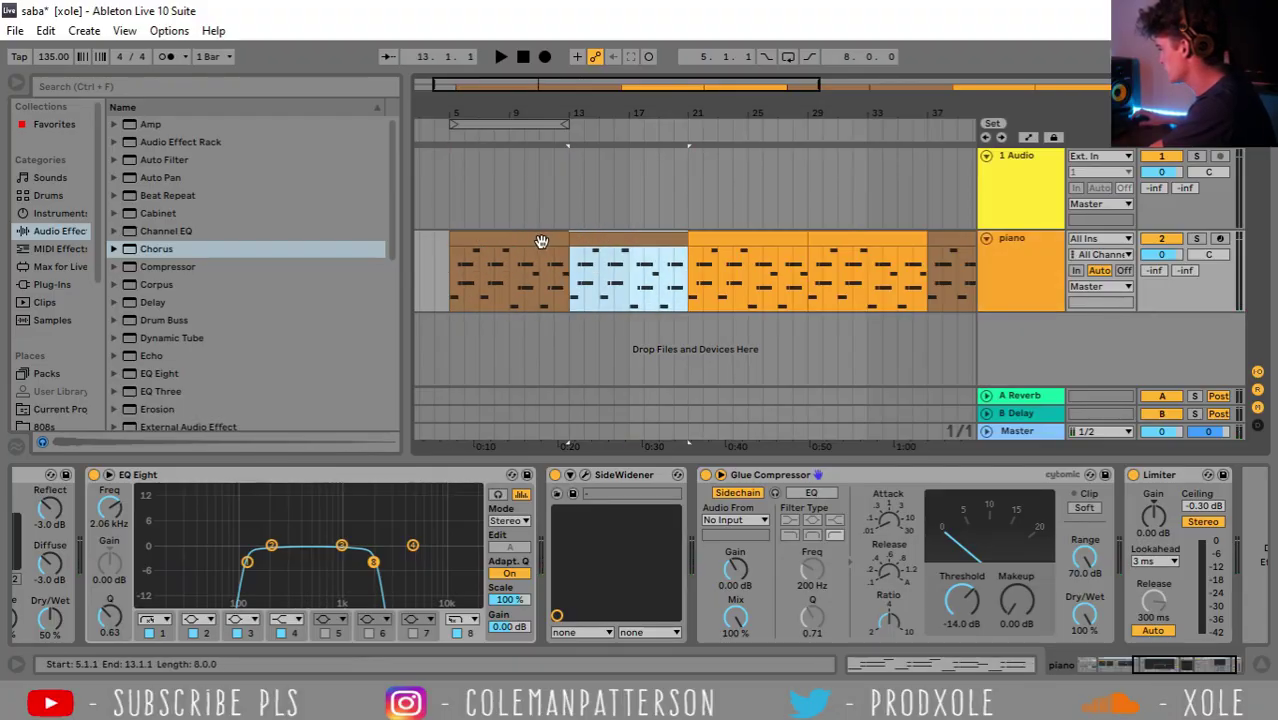
# Insert an audio track below the piano track and colour it white
pyautogui.rightClick(1020, 329)
pyautogui.click(1050, 336)
pyautogui.rightClick(1004, 327)
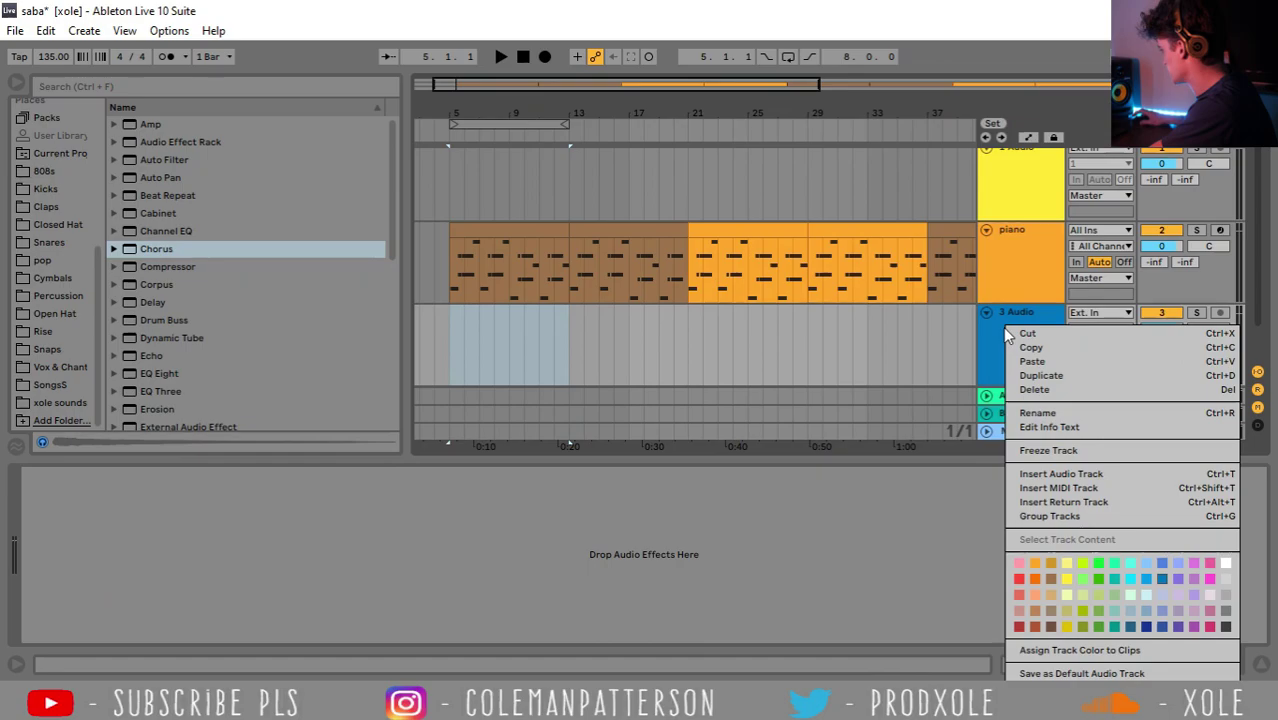
pyautogui.click(1226, 561)
# Place x lofi white noise.wav from the smiley lofi sound pack's random folder on the new audio track at bar 5
pyautogui.click(50, 403)
pyautogui.click(113, 141)
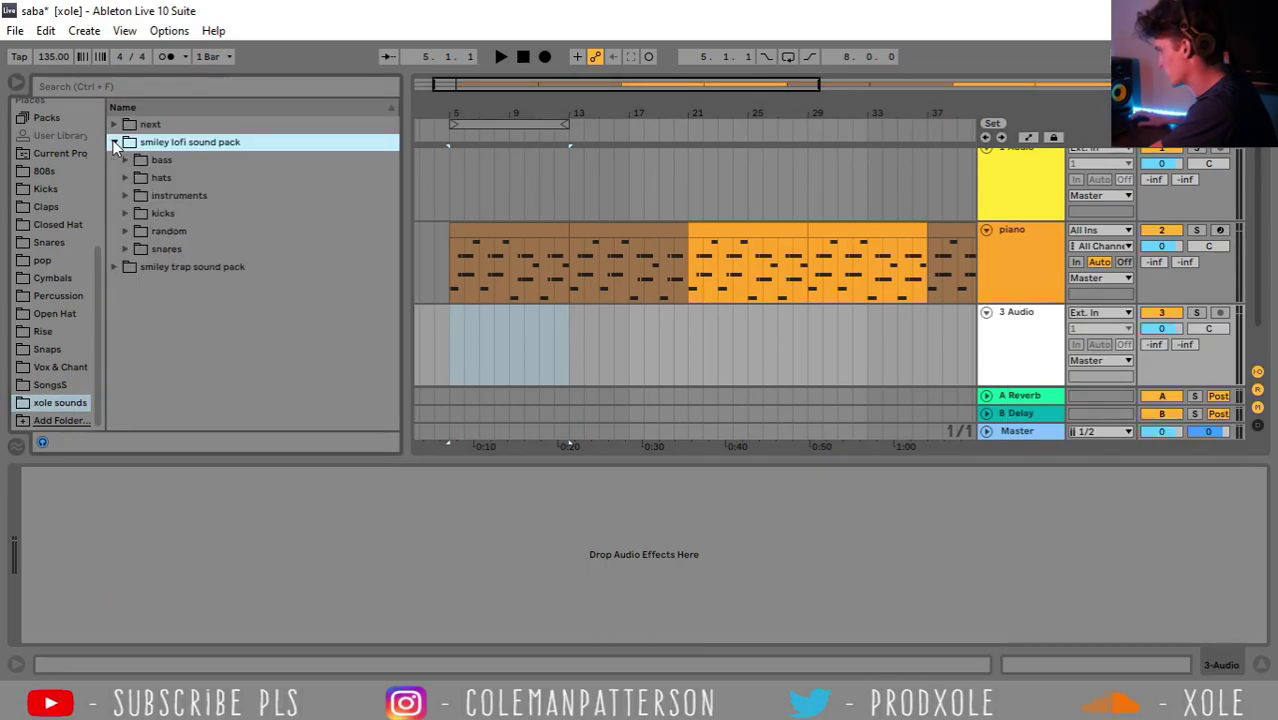
pyautogui.click(125, 195)
pyautogui.click(125, 195)
pyautogui.click(125, 231)
pyautogui.moveTo(224, 355); pyautogui.dragTo(448, 351)
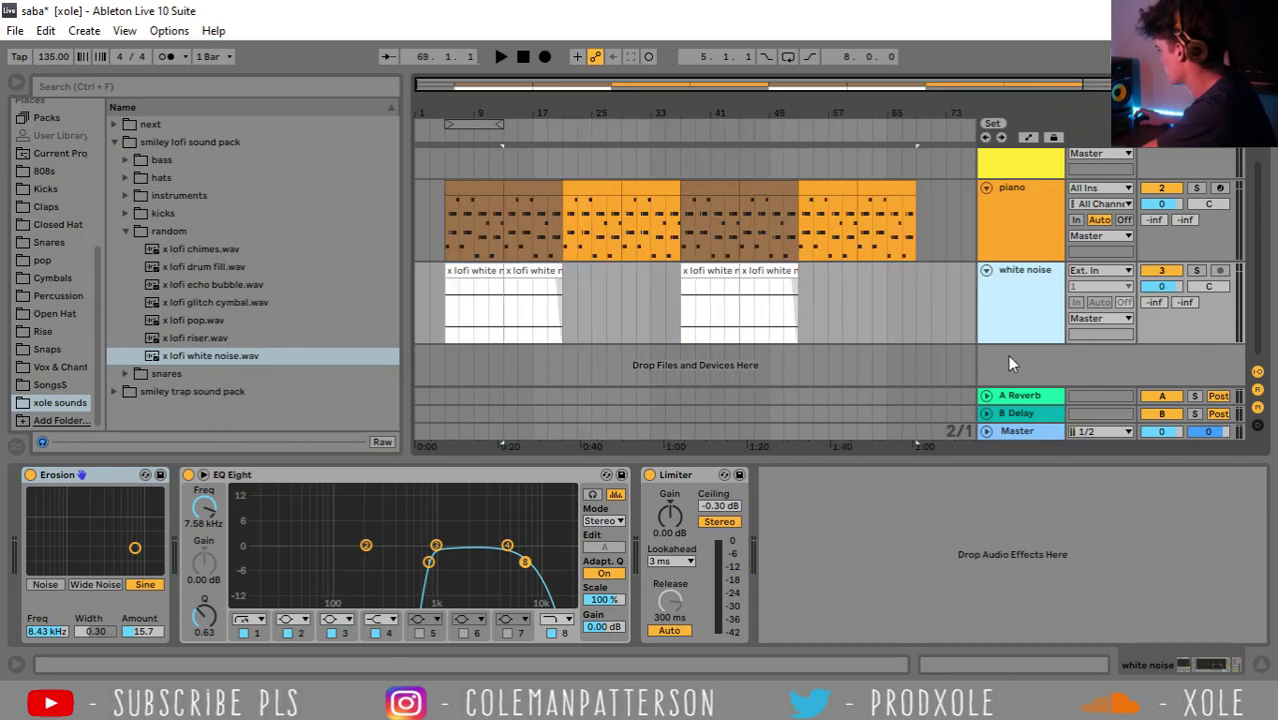
# Insert a MIDI track and move it between the piano and white noise tracks
pyautogui.rightClick(1007, 355)
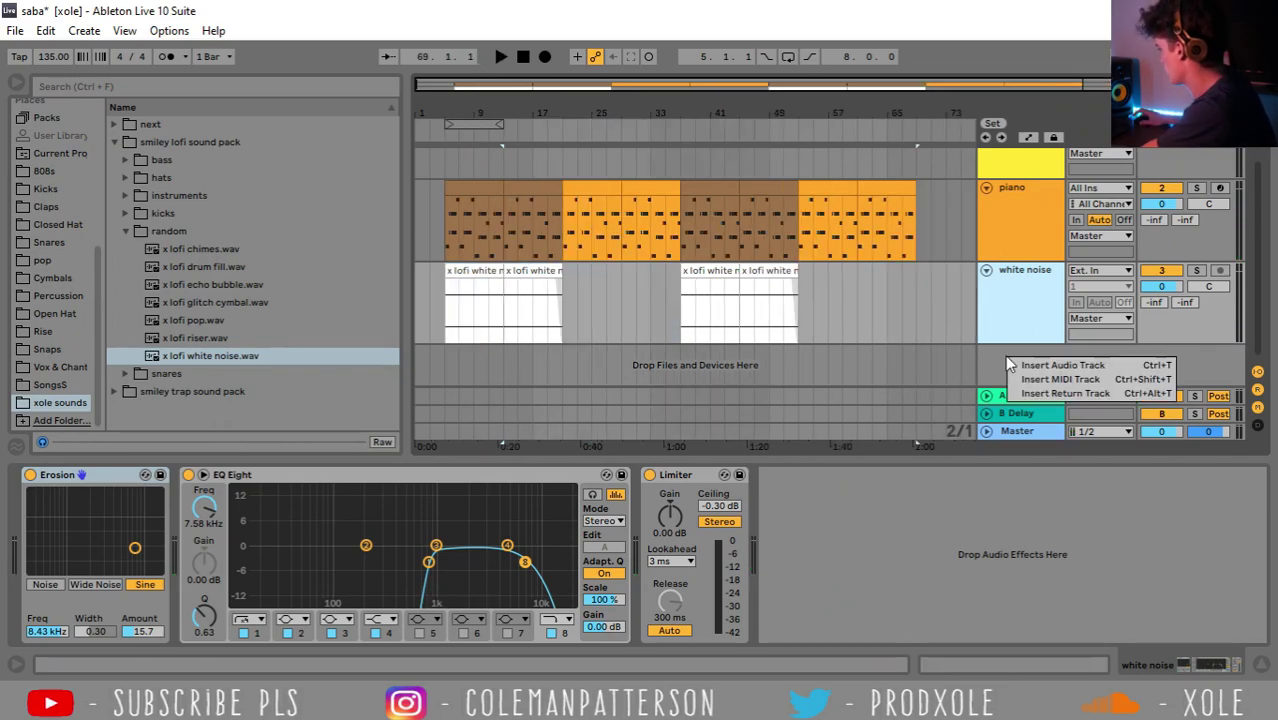
pyautogui.click(1045, 374)
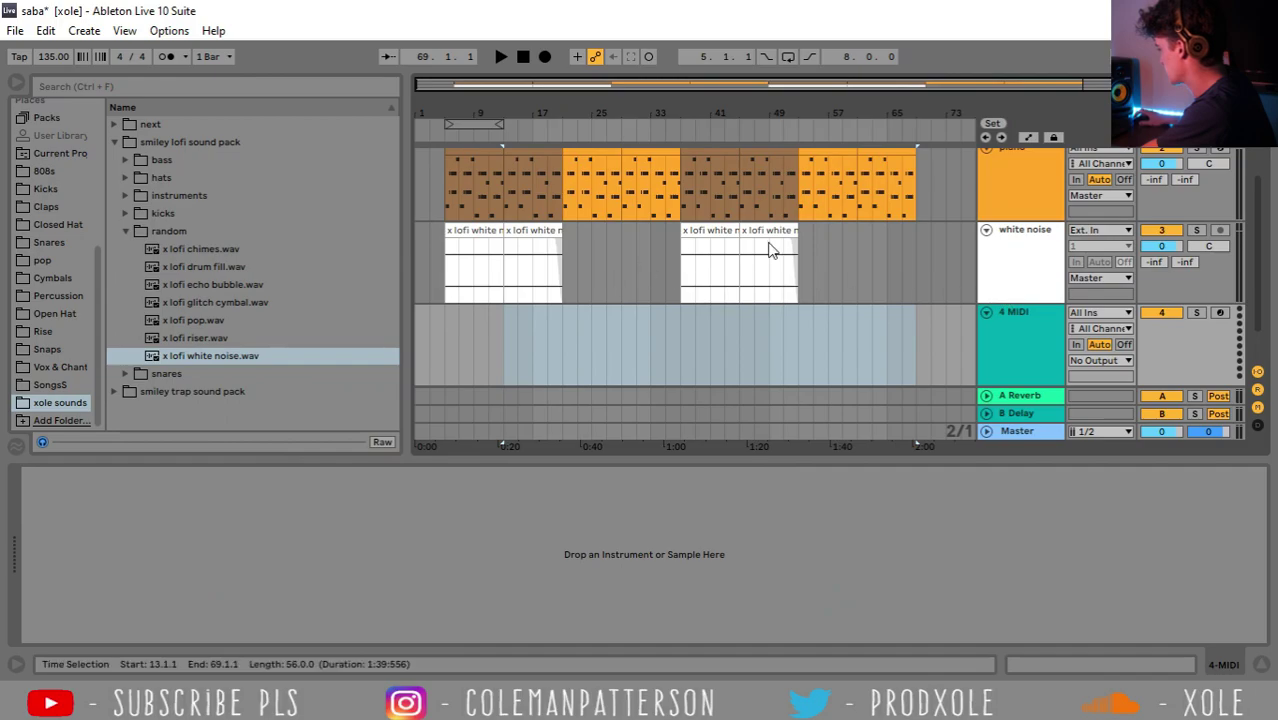
pyautogui.moveTo(1028, 368); pyautogui.dragTo(1045, 243)
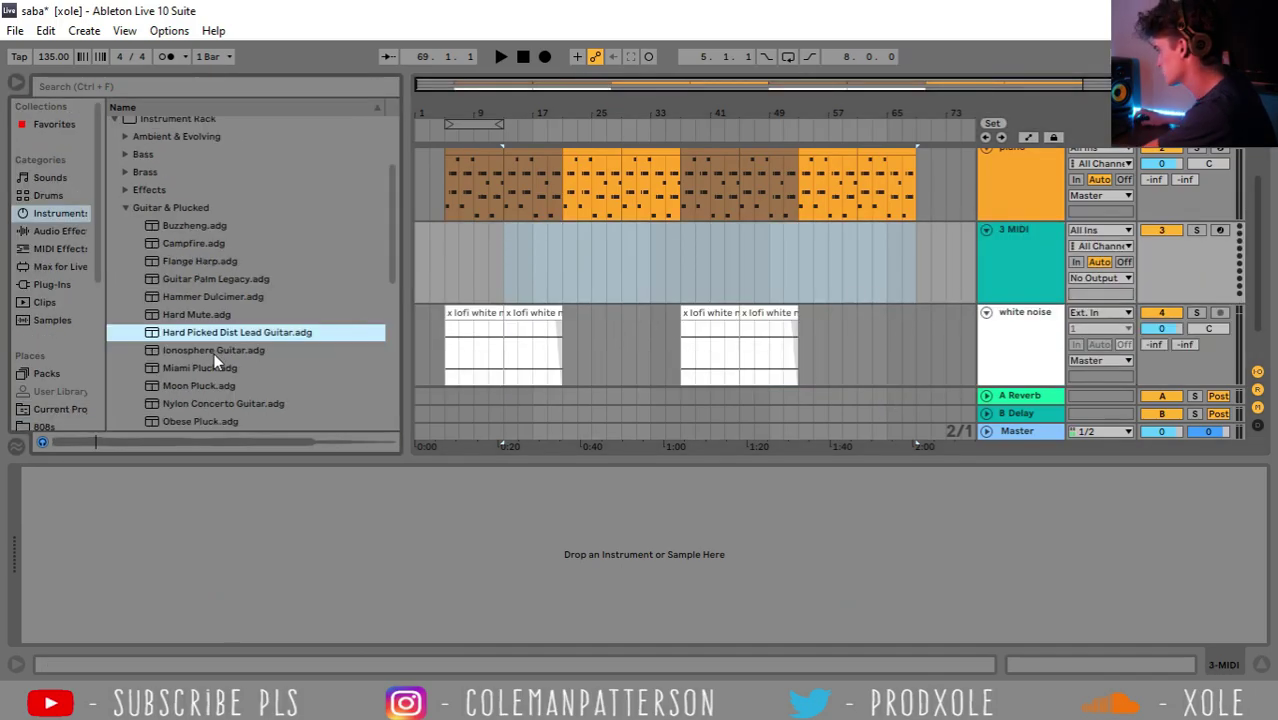
# Audition the Guitar & Plucked presets and load Nylon Concerto Guitar onto the new MIDI track
pyautogui.click(213, 351)
pyautogui.click(208, 369)
pyautogui.click(208, 386)
pyautogui.click(207, 403)
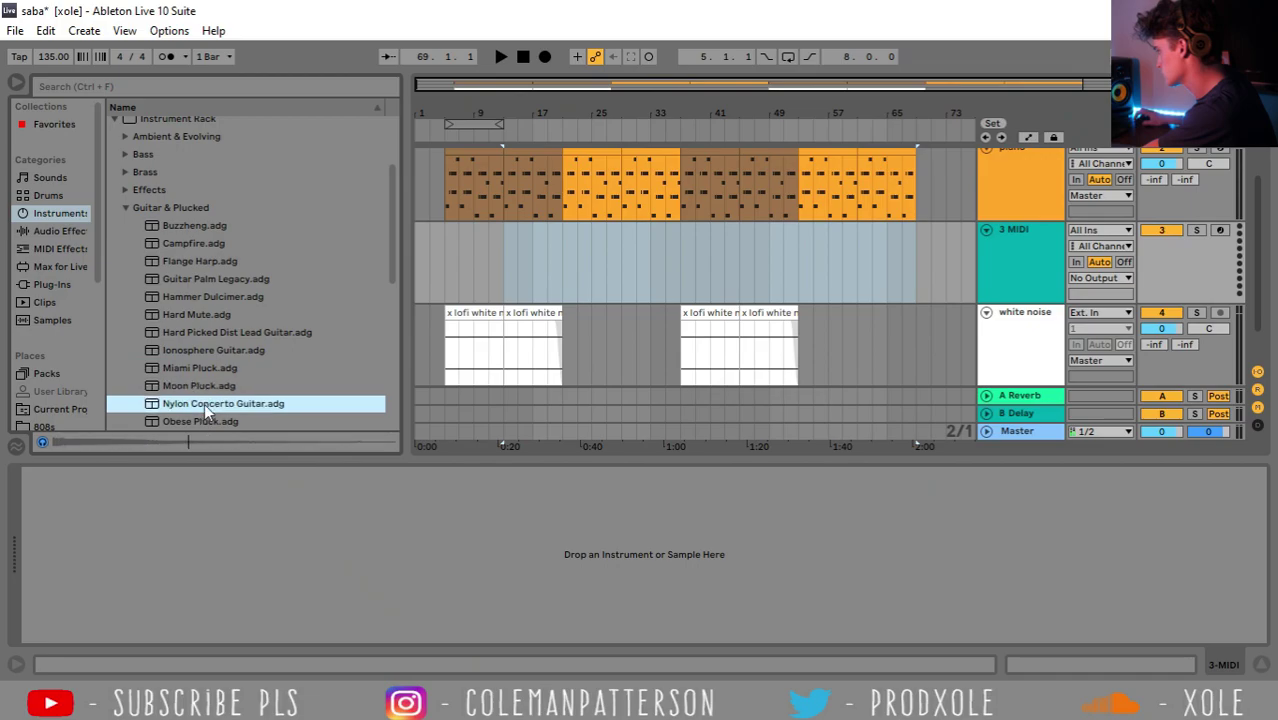
pyautogui.doubleClick(205, 403)
pyautogui.click(467, 269)
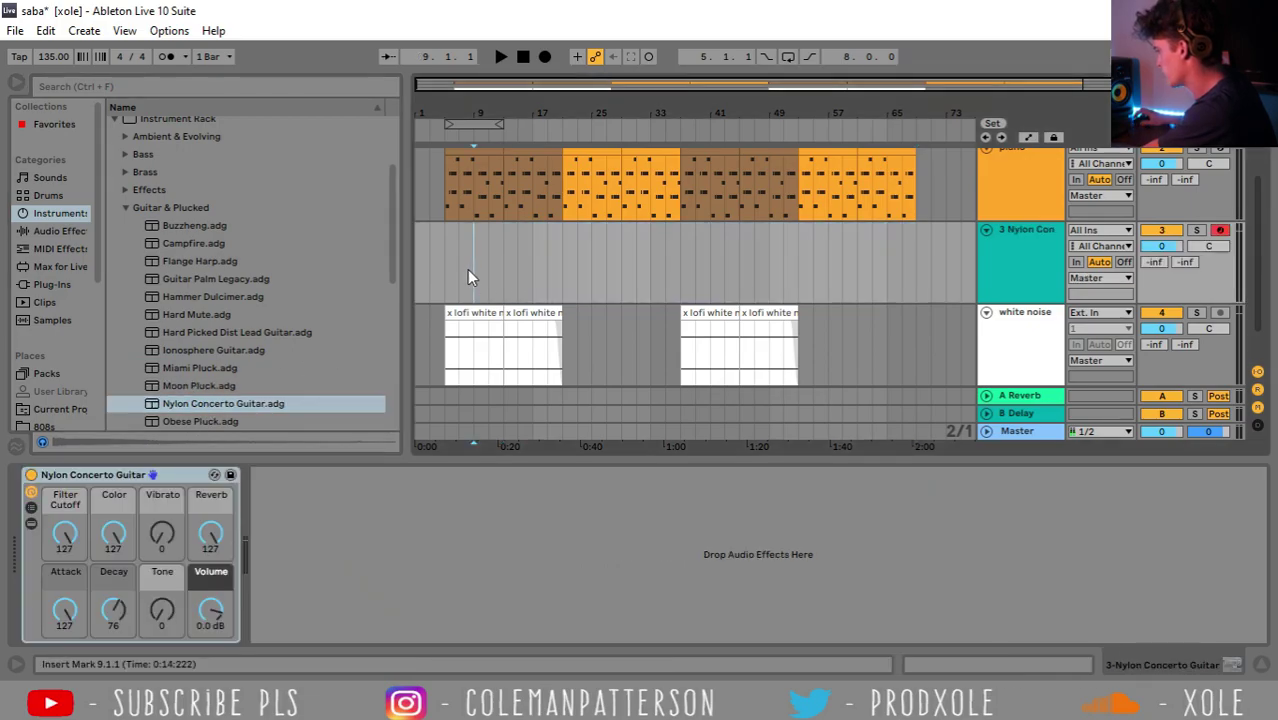
# Copy the piano clip at bars 13 to 21 onto the Nylon Concerto Guitar track at the same position
pyautogui.moveTo(441, 267); pyautogui.dragTo(539, 264)
pyautogui.click(475, 262)
pyautogui.scroll(1, 545, 222)
pyautogui.click(529, 190)
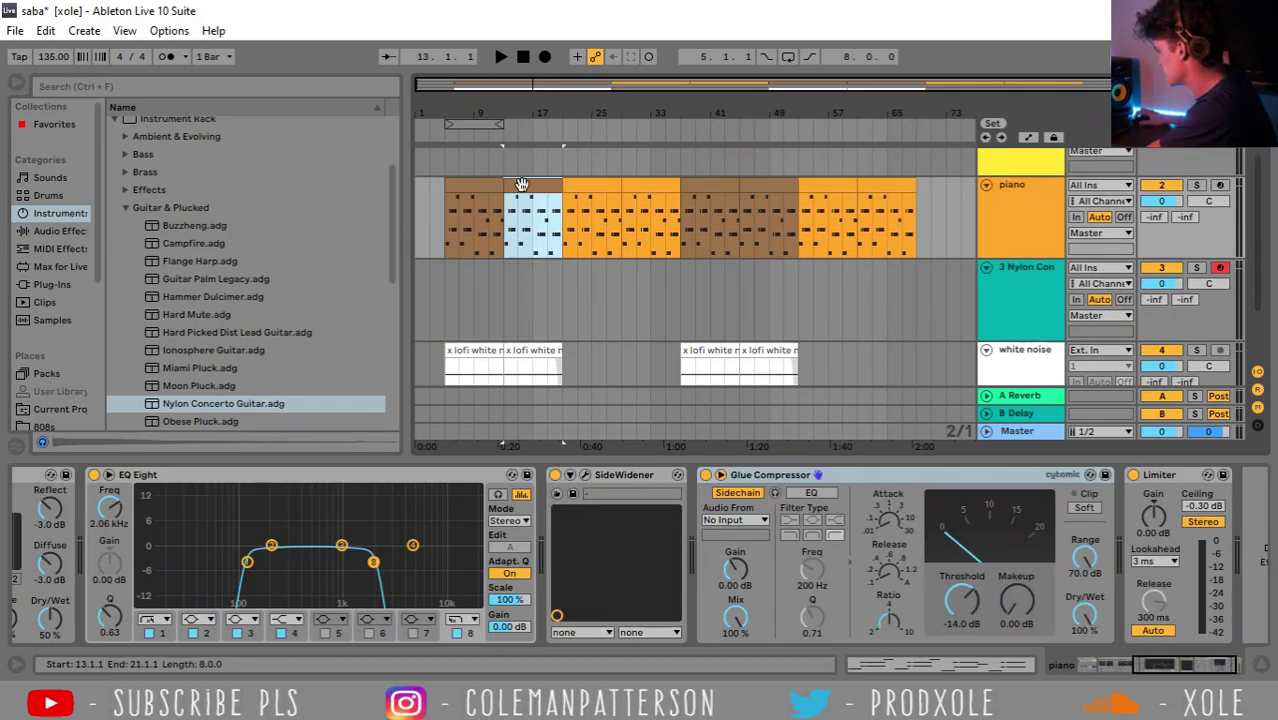
pyautogui.moveTo(521, 185); pyautogui.dragTo(532, 309)
# Solo the Nylon Concerto Guitar track and play its copied clip from bar 13
pyautogui.click(585, 183)
pyautogui.press('space')
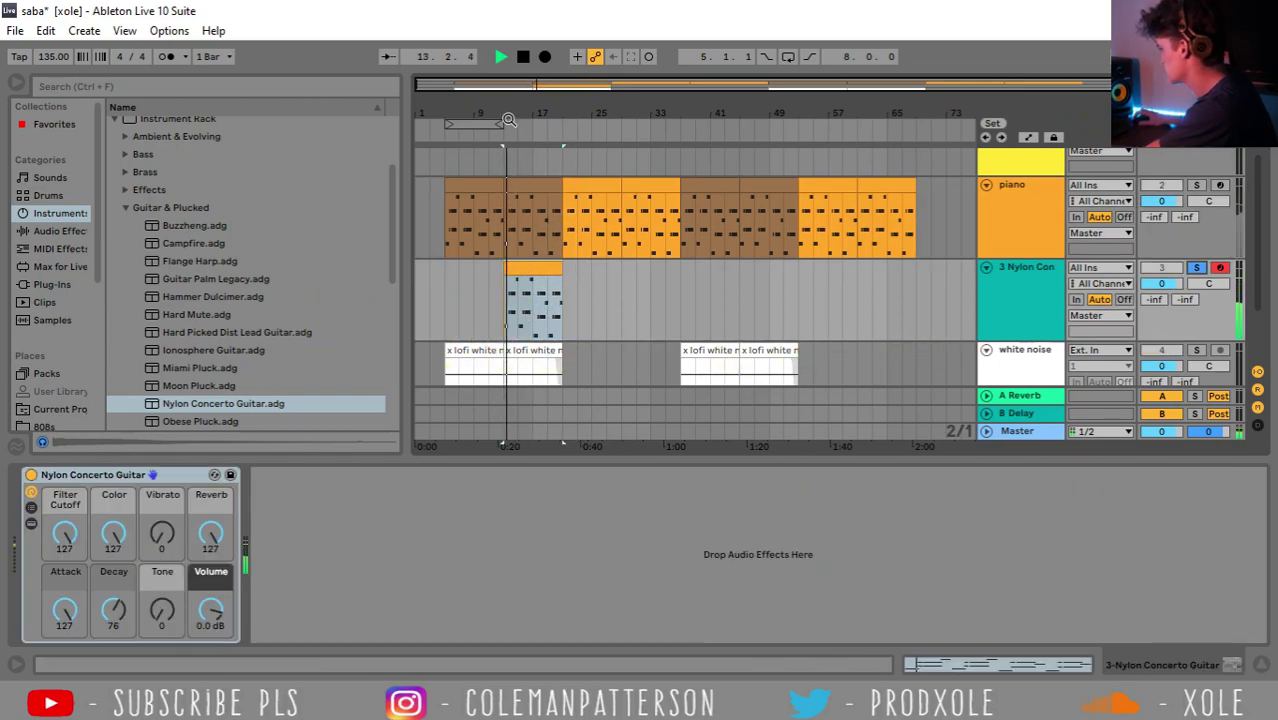
pyautogui.moveTo(509, 114); pyautogui.dragTo(509, 164)
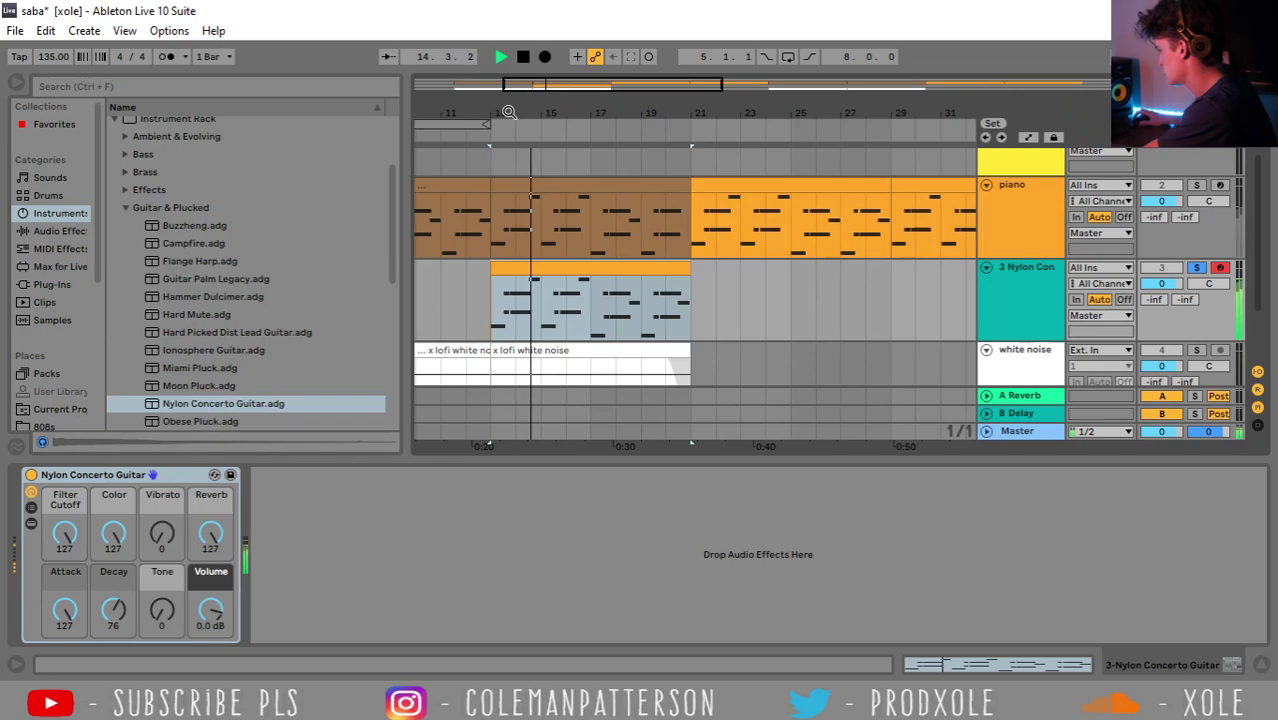
pyautogui.press('space')
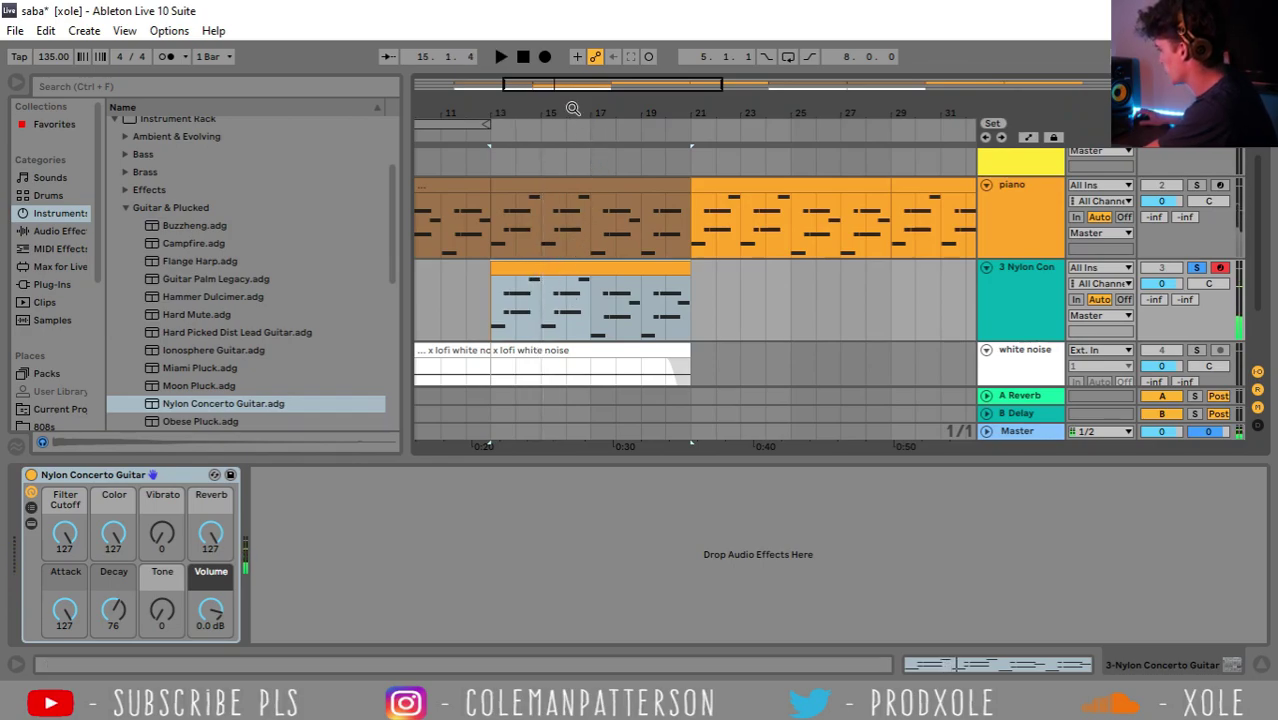
# Select the guitar clip at bar 13 and review the guitar track's effect chain from Delay through to Limiter
pyautogui.moveTo(574, 108); pyautogui.dragTo(721, 108)
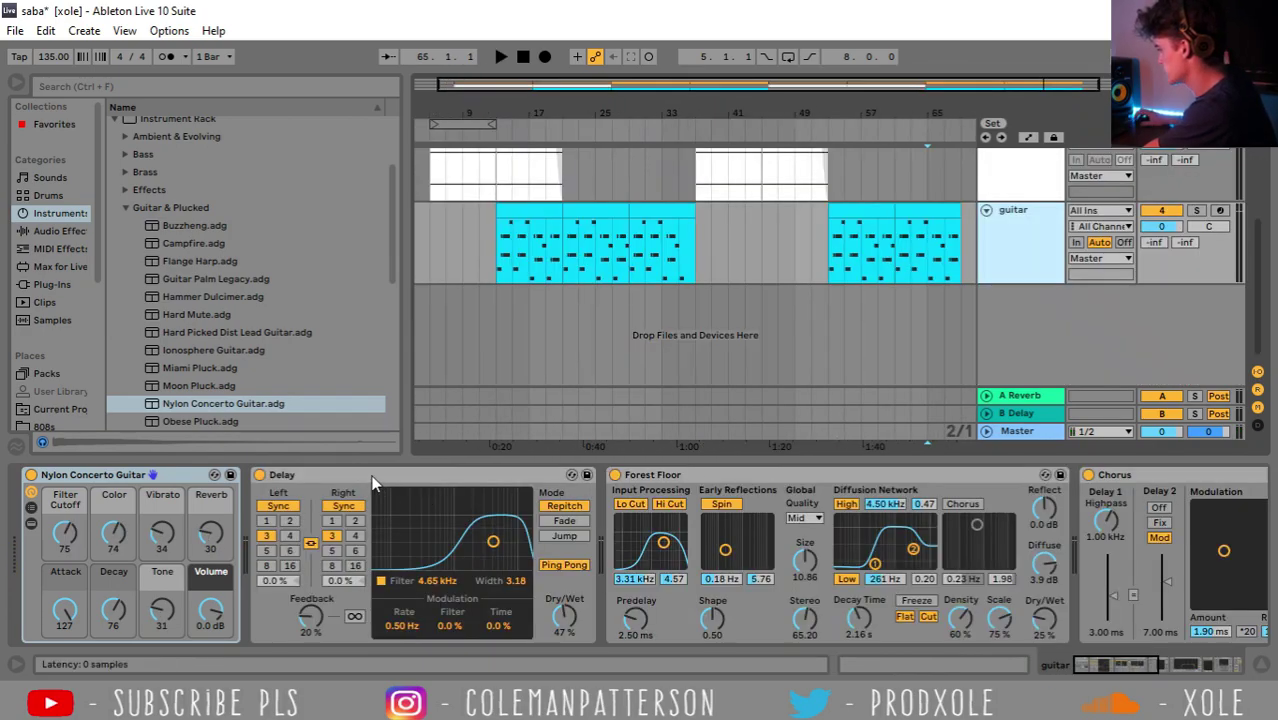
pyautogui.click(527, 210)
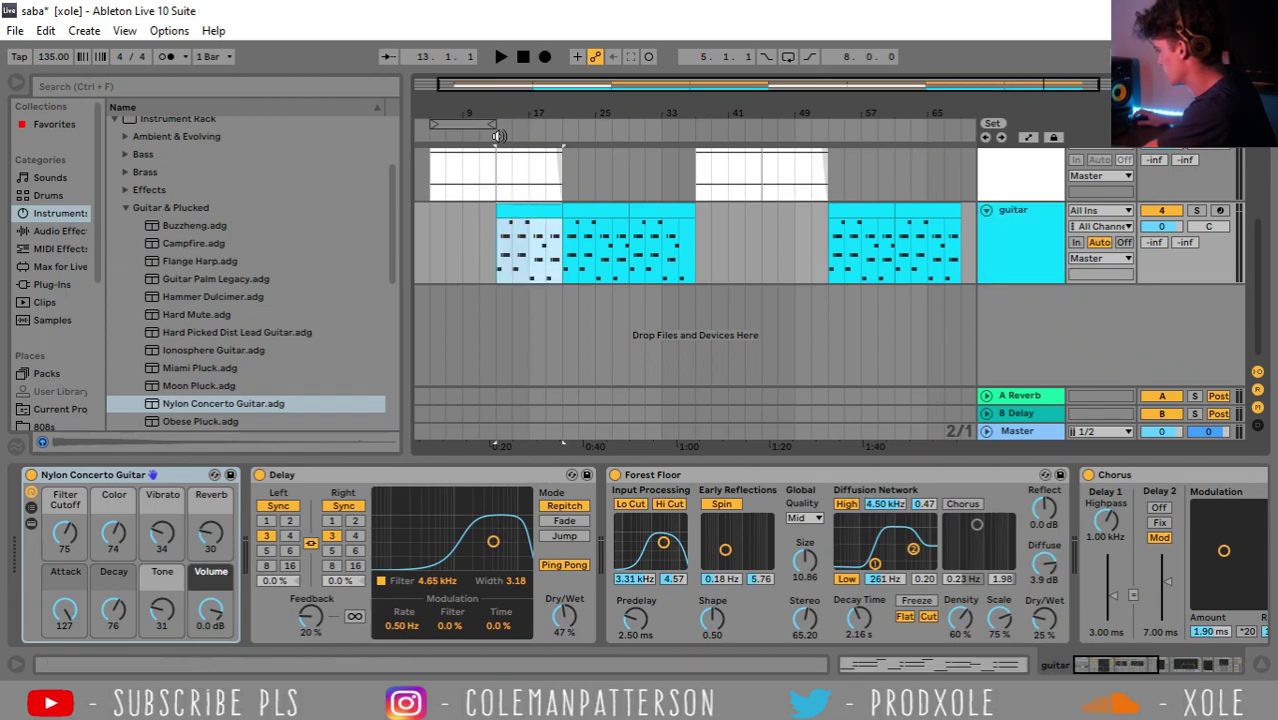
pyautogui.press('z')
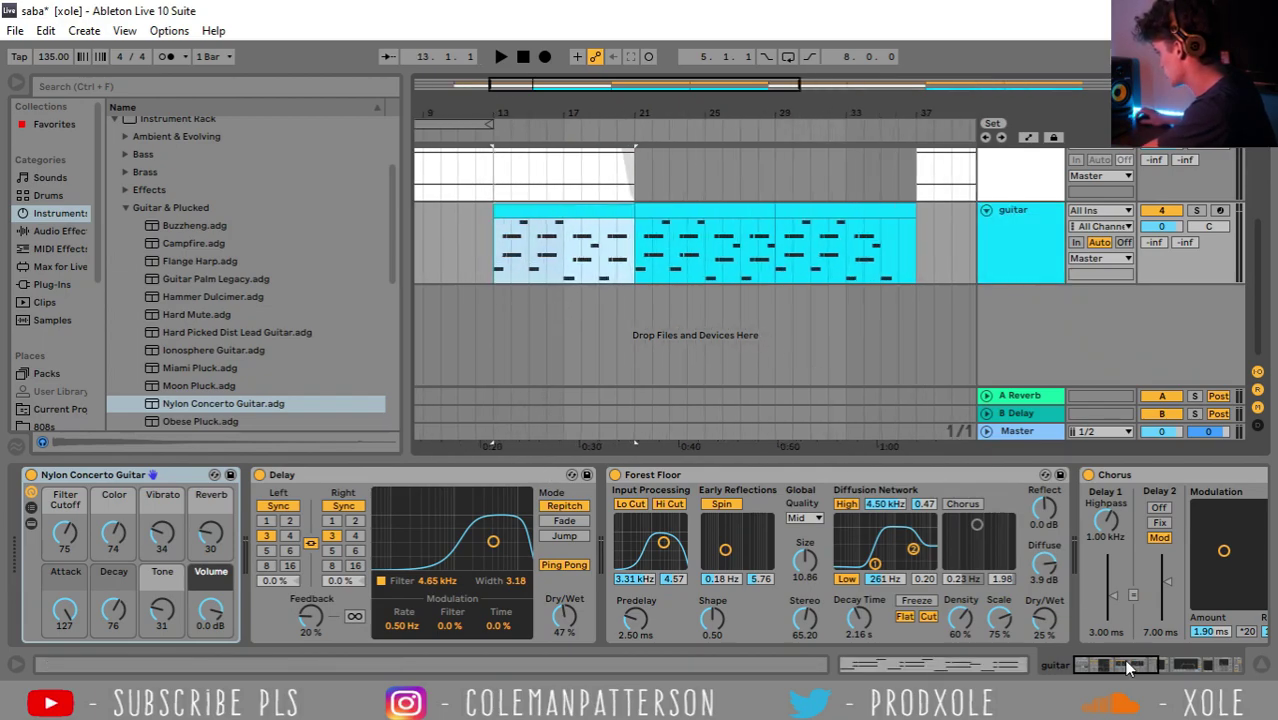
pyautogui.moveTo(1121, 662); pyautogui.dragTo(1178, 668)
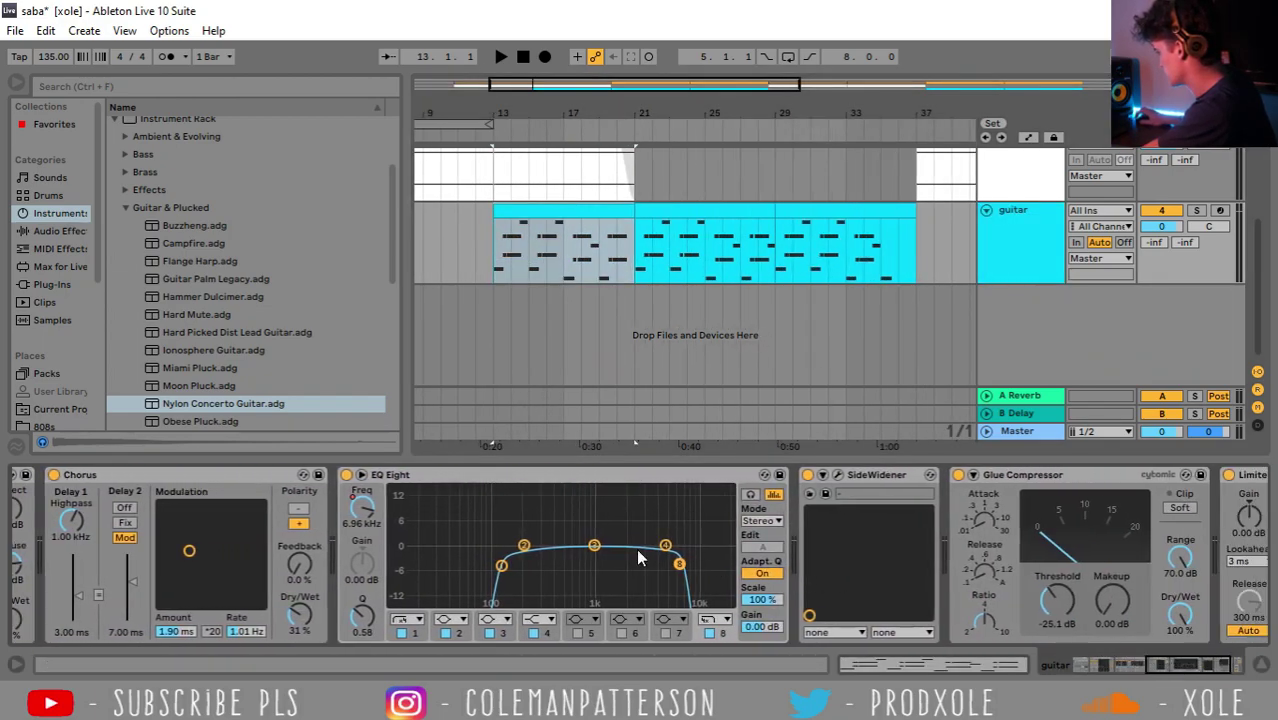
pyautogui.scroll(-3, 888, 491)
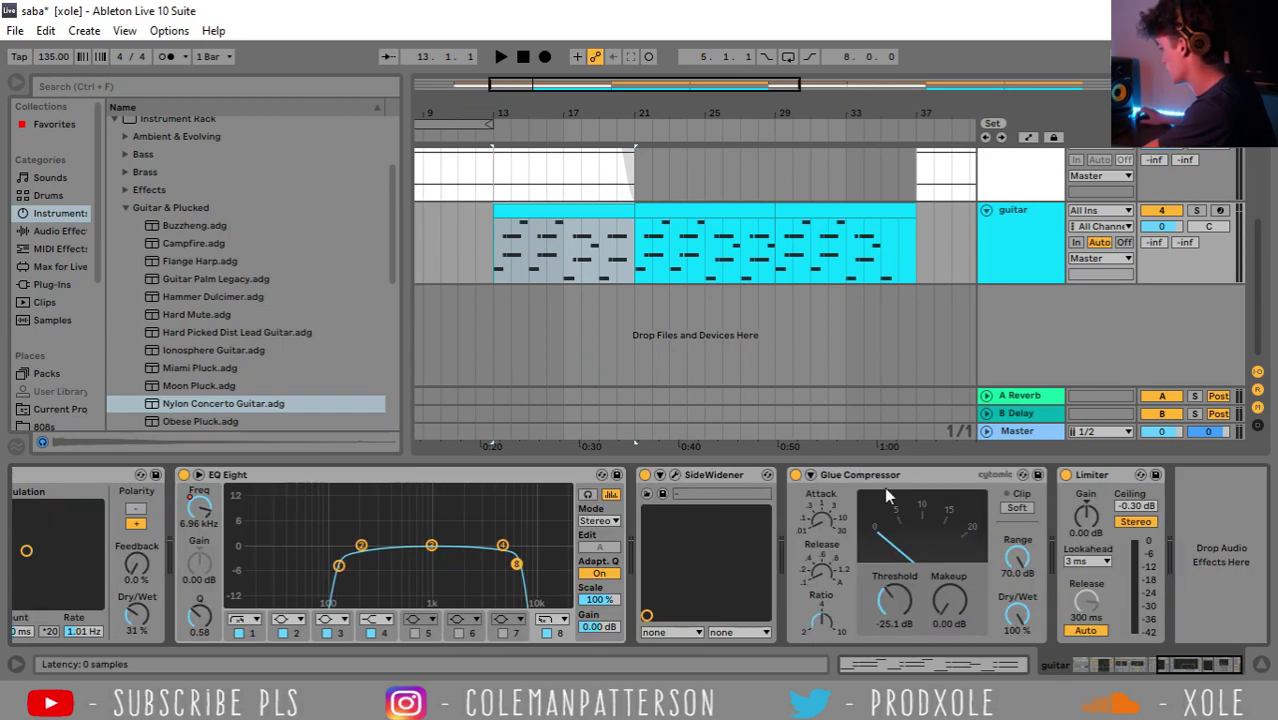
# Play the guitar clip from bar 13 with its note pattern in close view
pyautogui.moveTo(514, 106); pyautogui.dragTo(522, 138)
pyautogui.press('space')
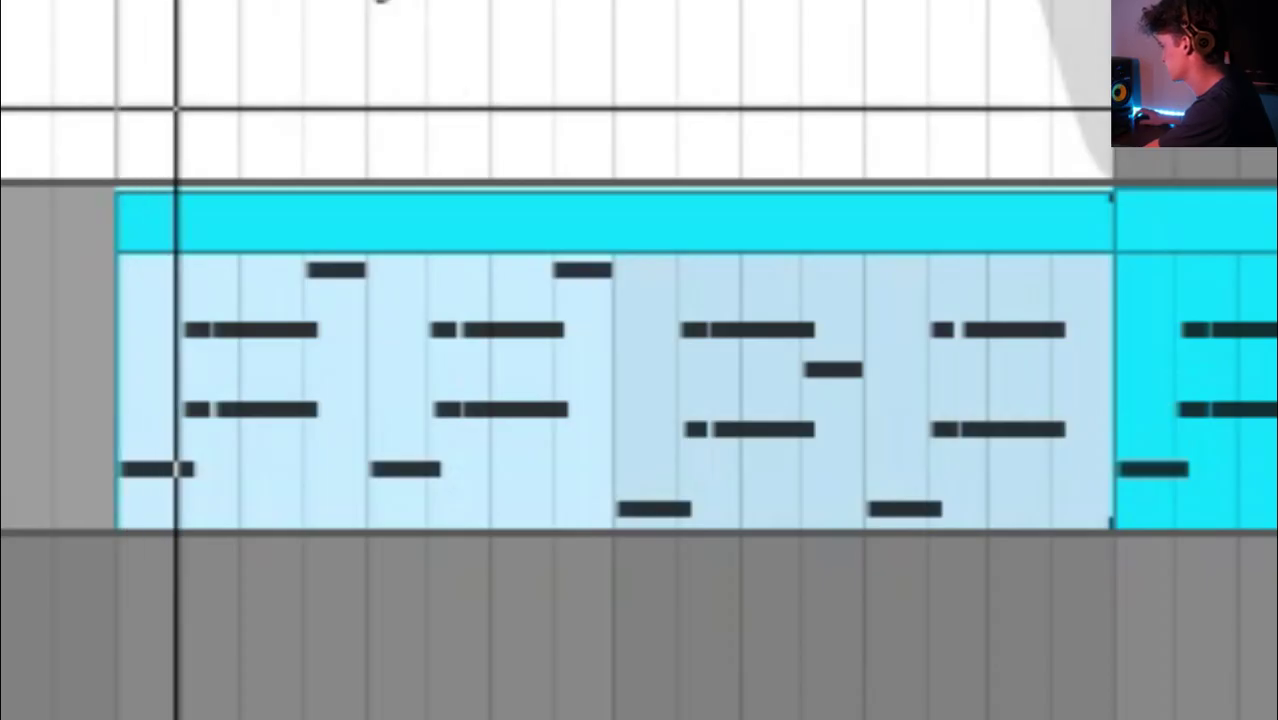
pyautogui.click(97, 368)
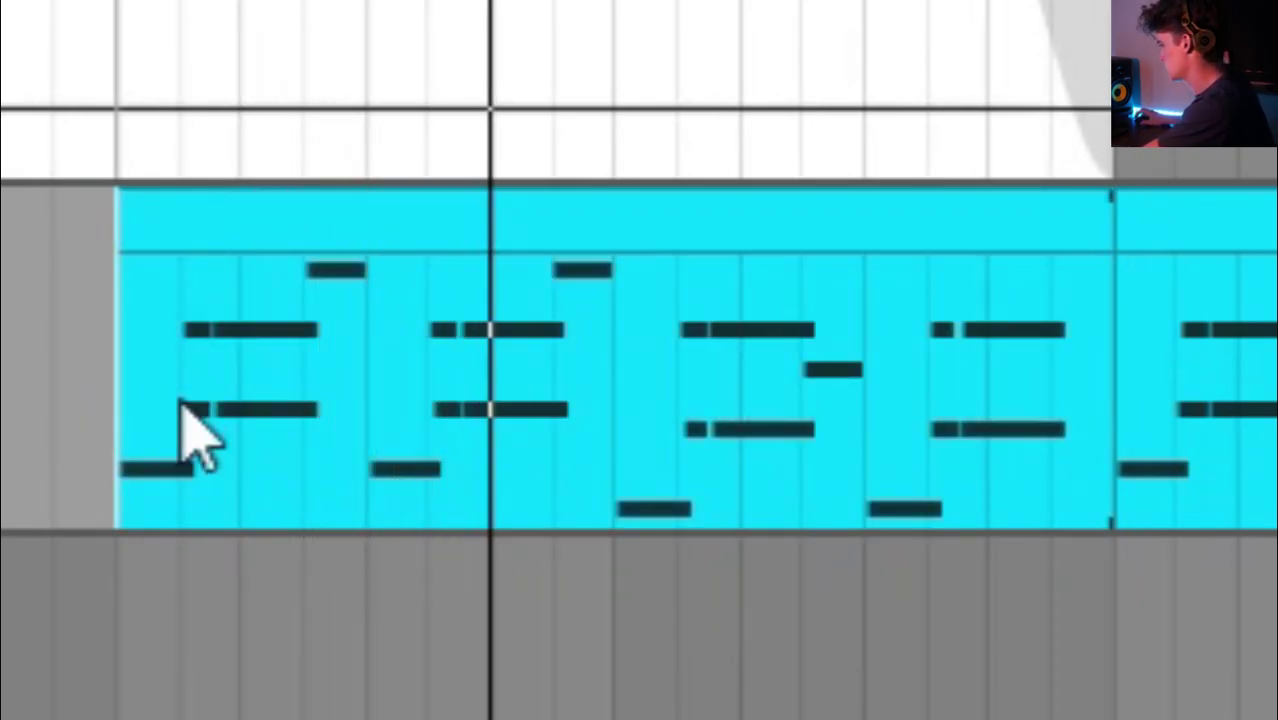
# Insert a MIDI track below the guitar and load Electric Bass Drive from the Bass sounds onto it
pyautogui.rightClick(1008, 352)
pyautogui.click(1040, 376)
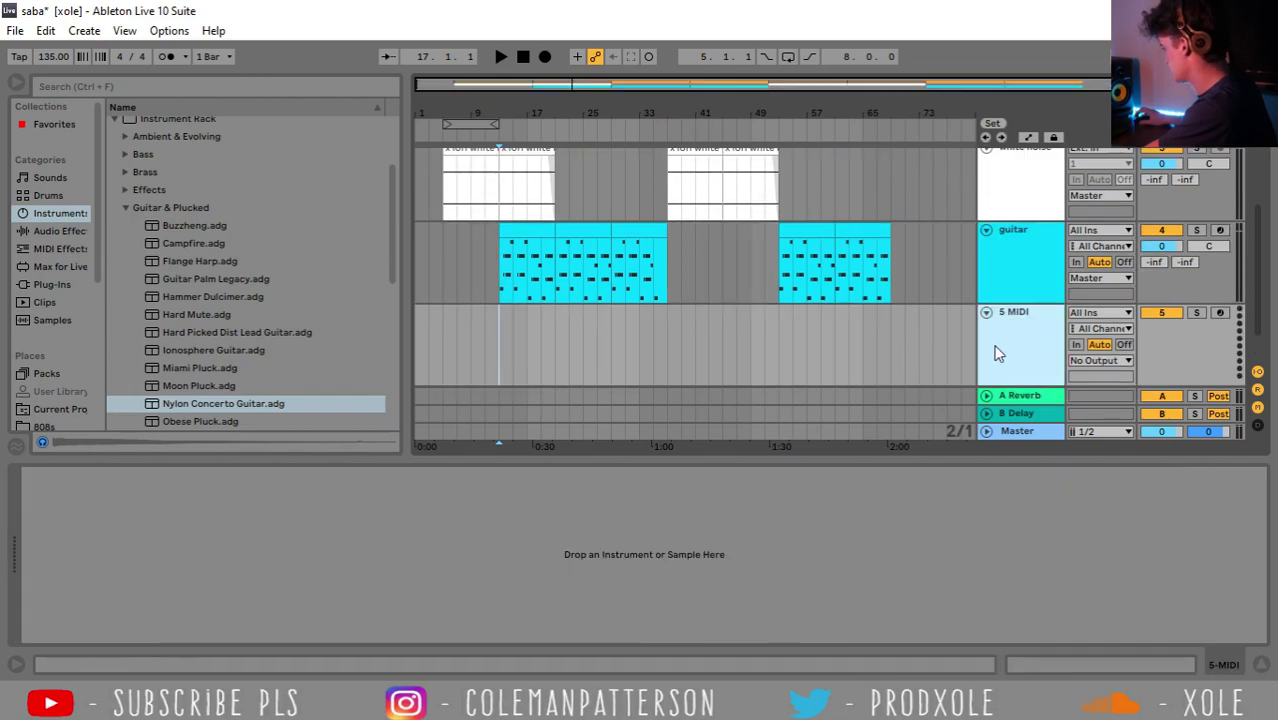
pyautogui.click(47, 196)
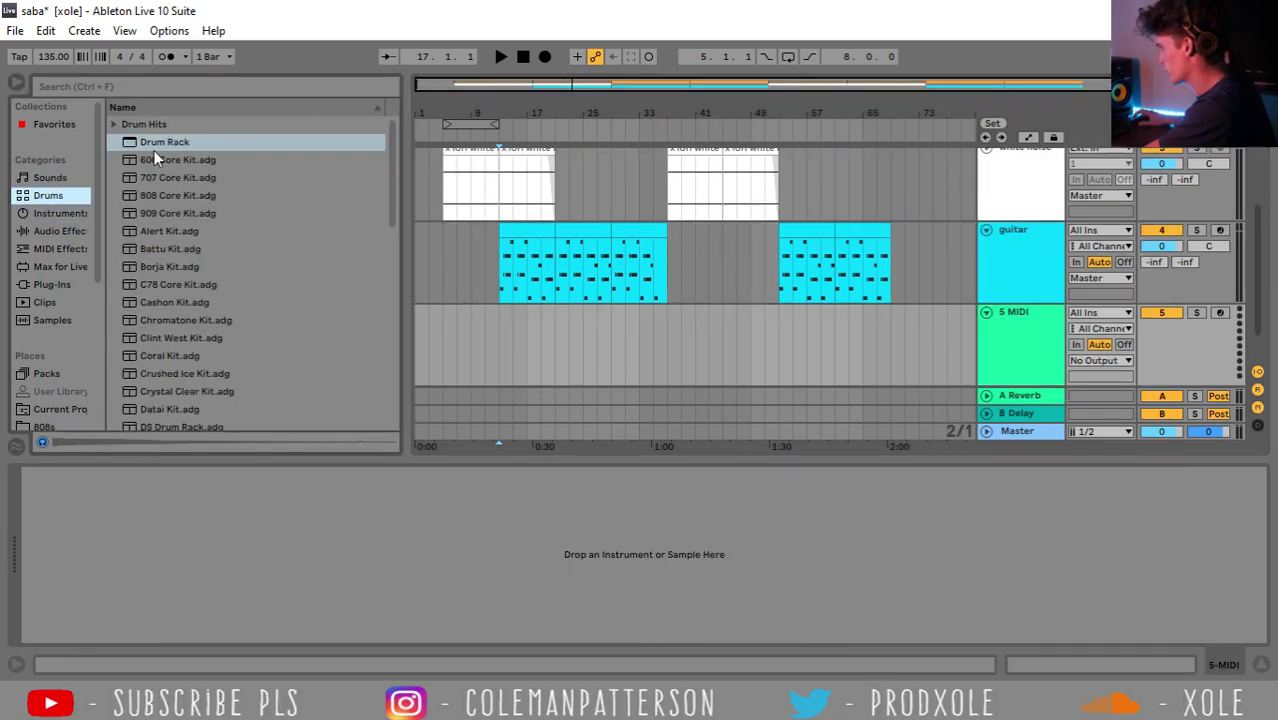
pyautogui.click(50, 177)
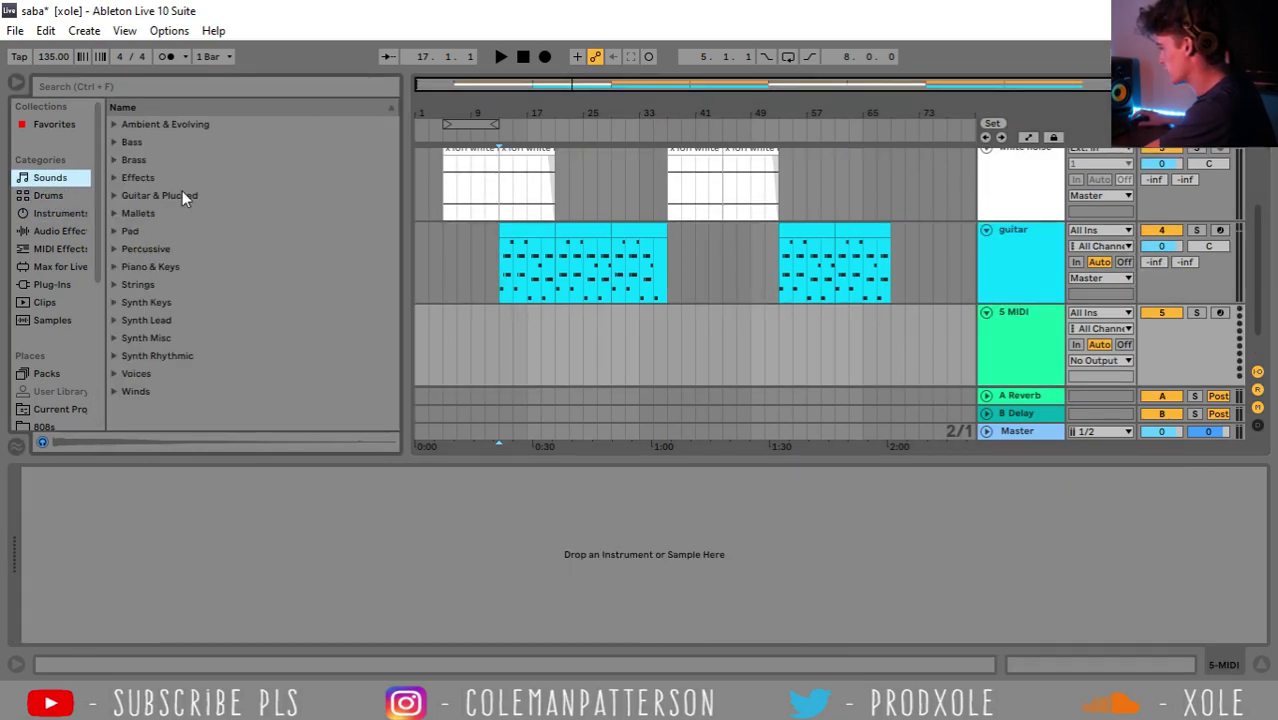
pyautogui.click(122, 262)
pyautogui.click(115, 143)
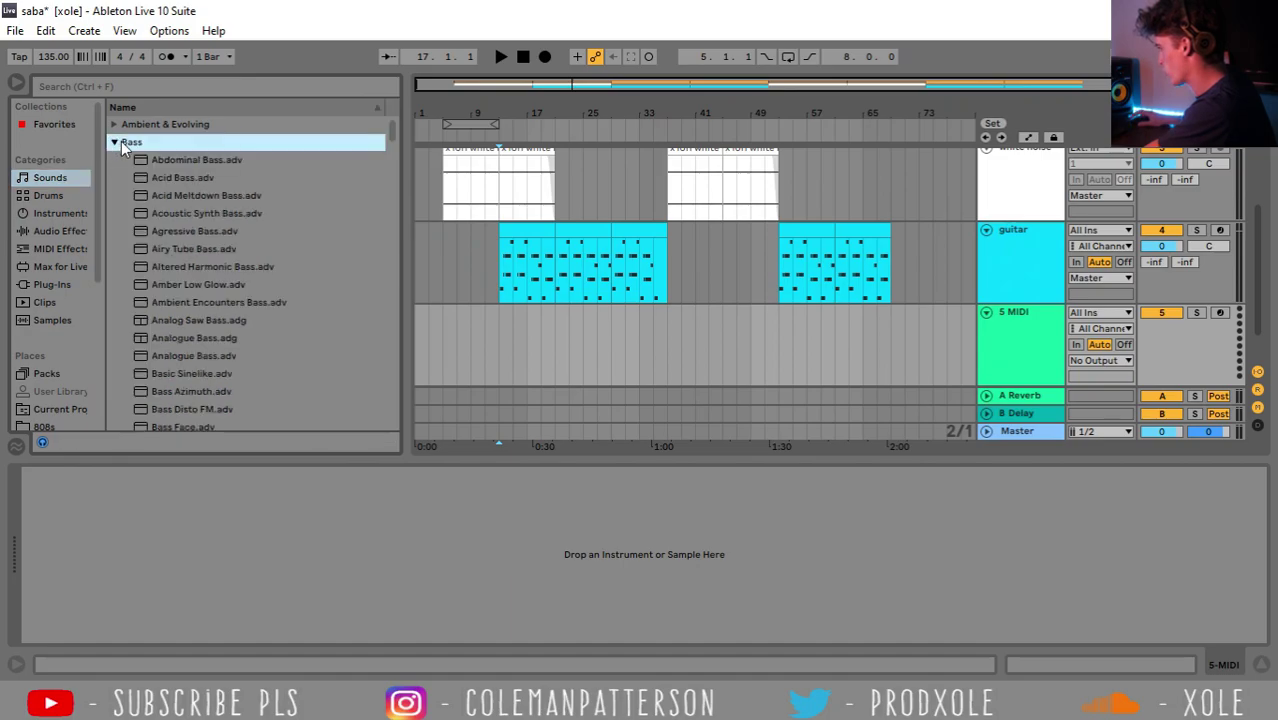
pyautogui.scroll(-10, 253, 316)
pyautogui.click(226, 171)
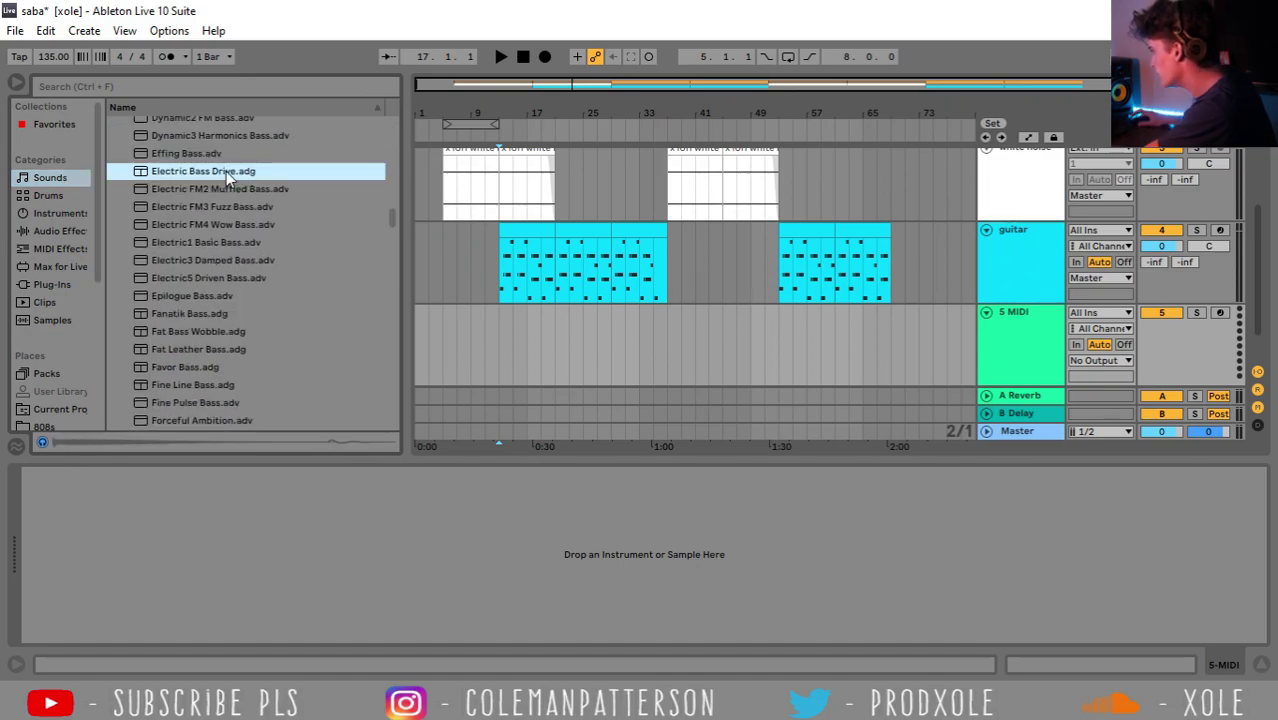
pyautogui.doubleClick(190, 171)
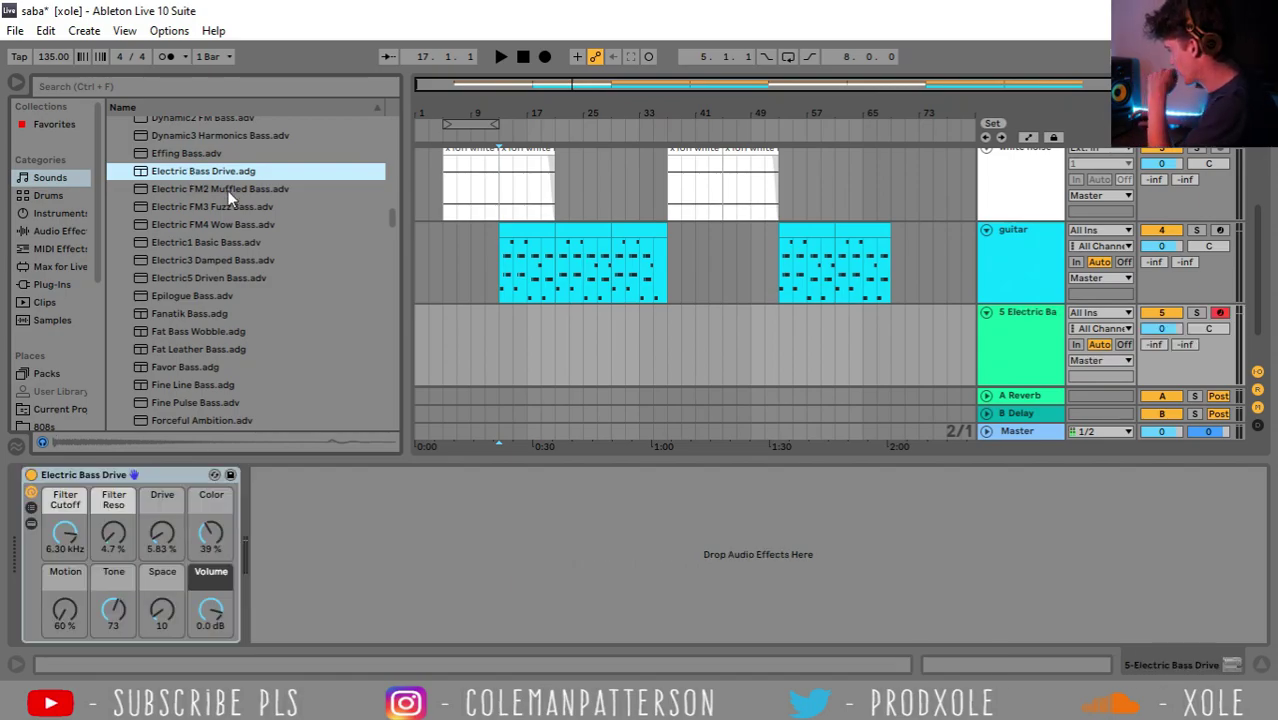
# Colour the bass track red and insert an empty MIDI clip on it from bar 21 to bar 29
pyautogui.rightClick(1030, 352)
pyautogui.click(1046, 580)
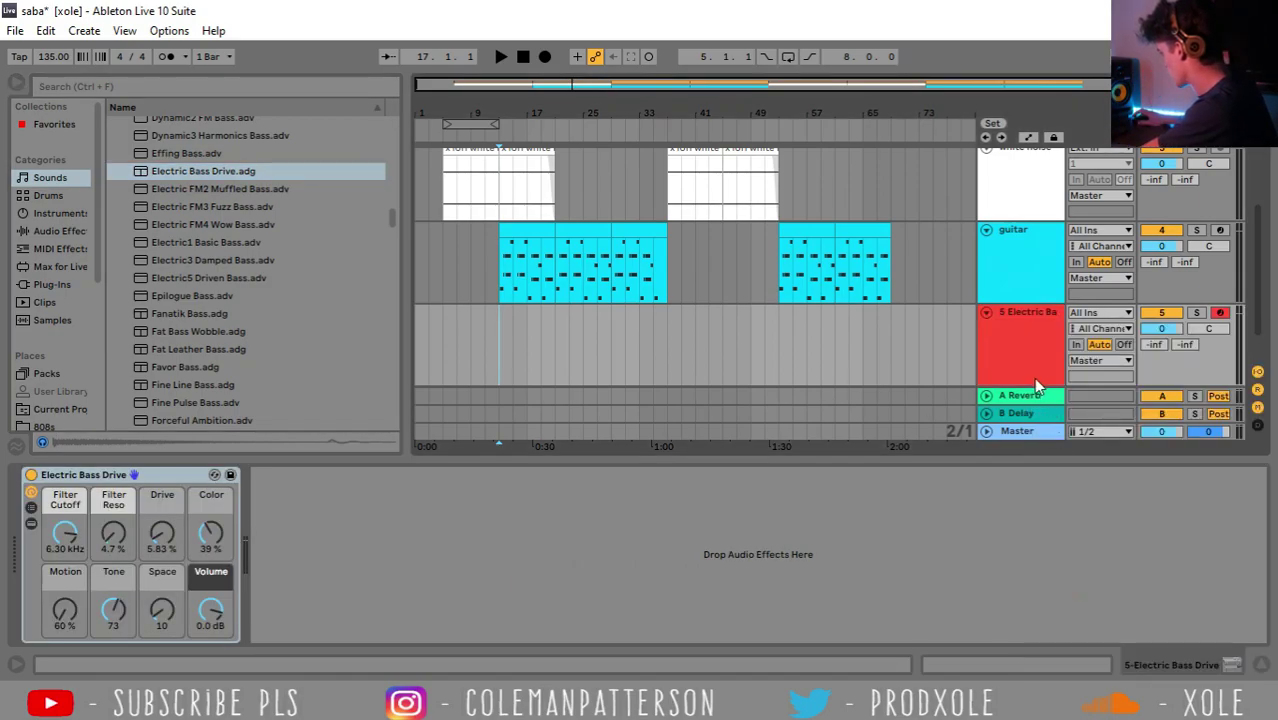
pyautogui.scroll(-1, 764, 311)
pyautogui.click(566, 292)
pyautogui.moveTo(568, 293); pyautogui.dragTo(606, 306)
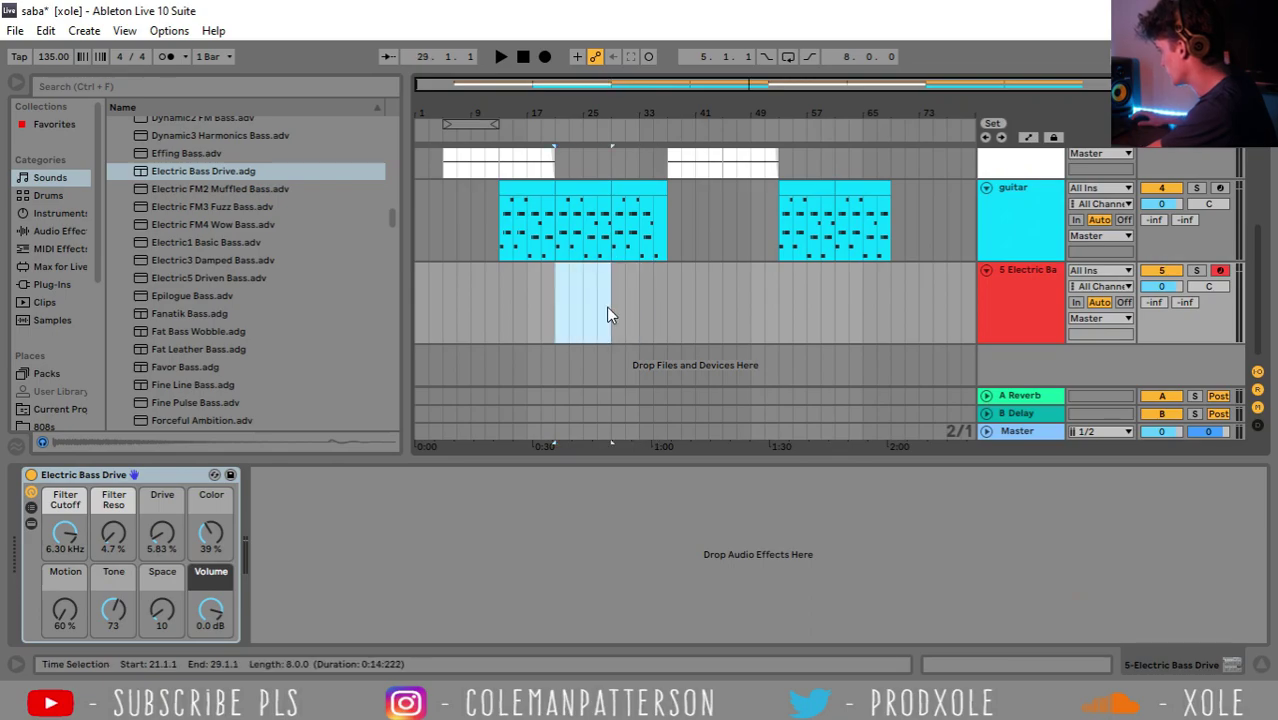
pyautogui.hotkey('ctrl', 'shift', 'm')
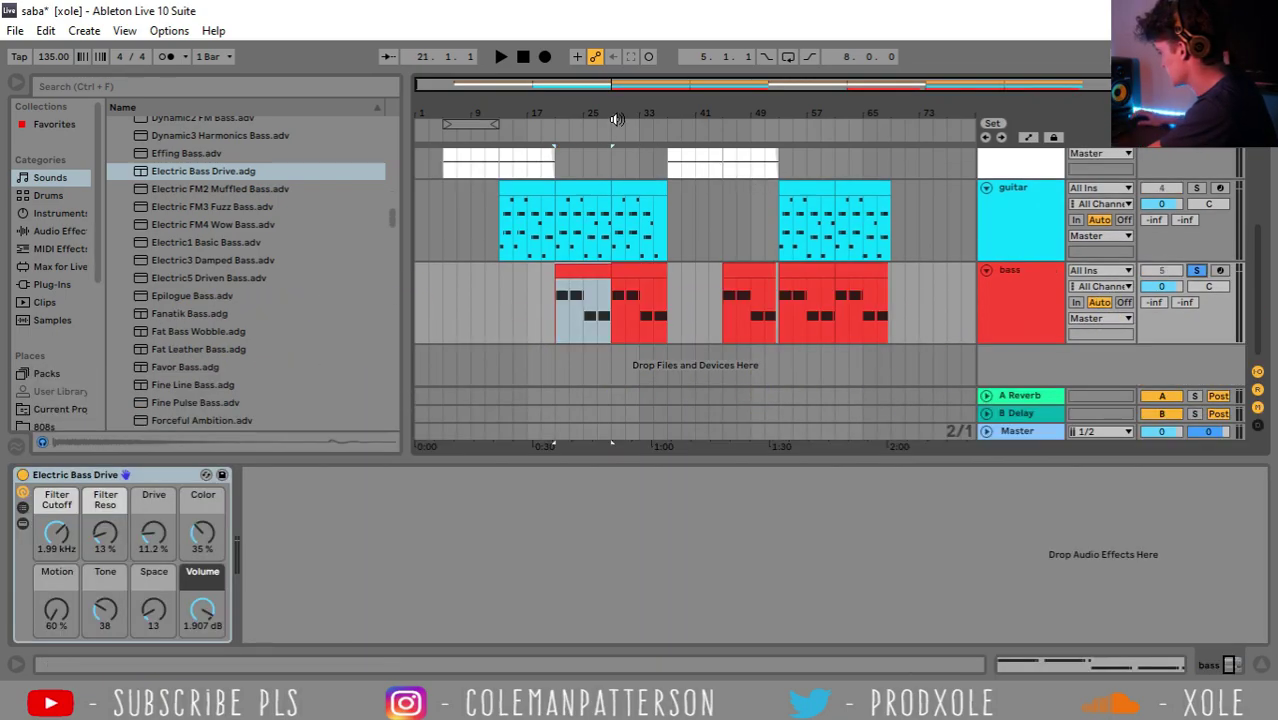
# Play the soloed bass clip from bar 21 to hear its note pattern
pyautogui.moveTo(619, 104); pyautogui.dragTo(619, 113)
pyautogui.press('space')
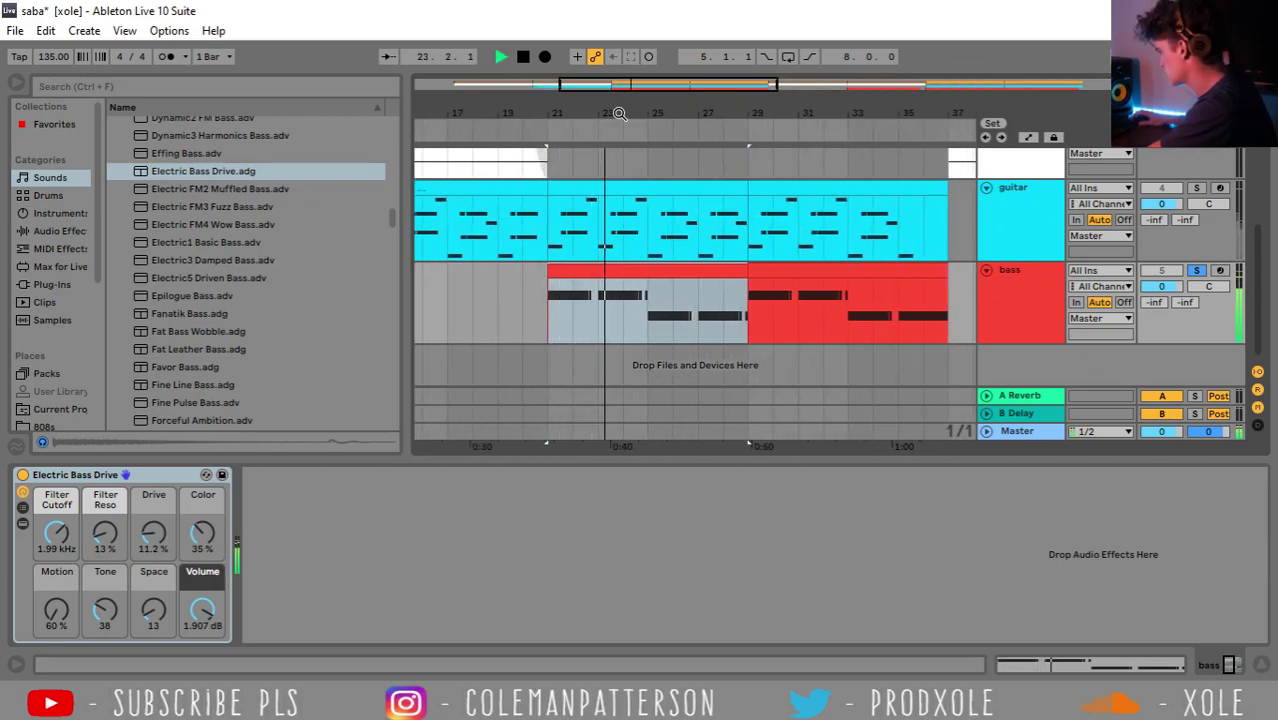
pyautogui.press('space')
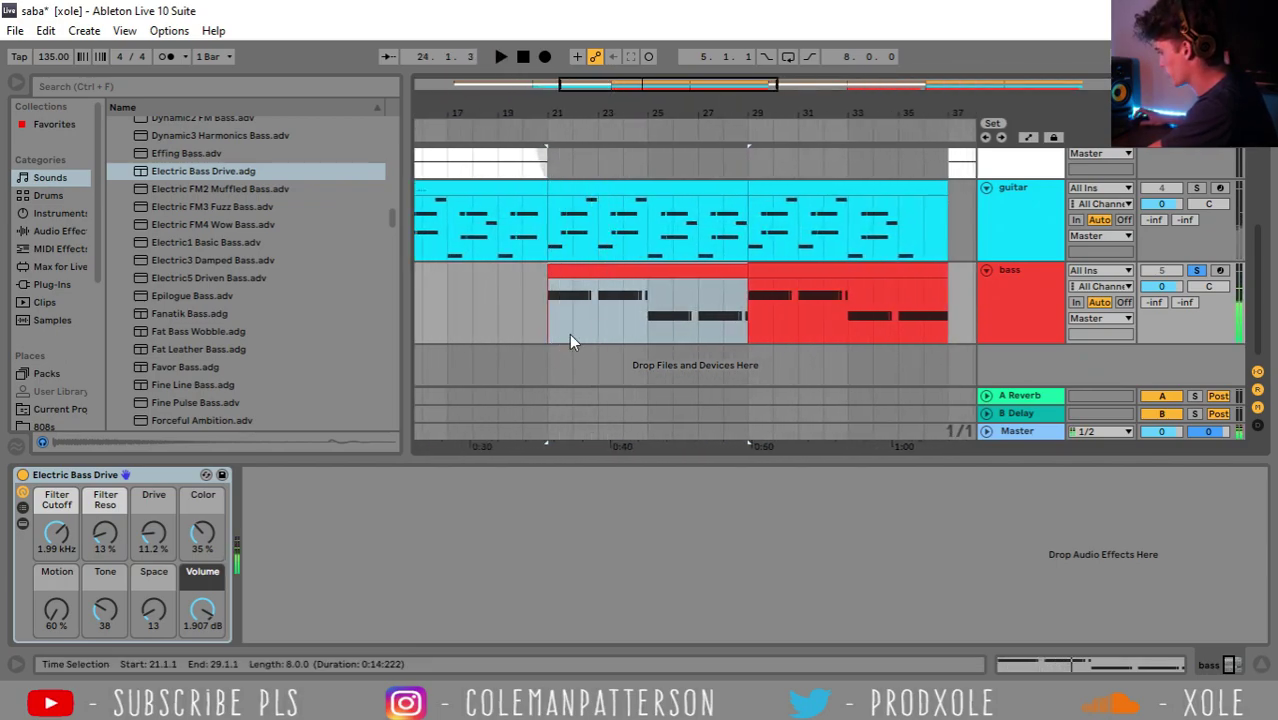
# Pick EQ Eight from the audio effects for the bass track
pyautogui.click(58, 214)
pyautogui.press('Down')
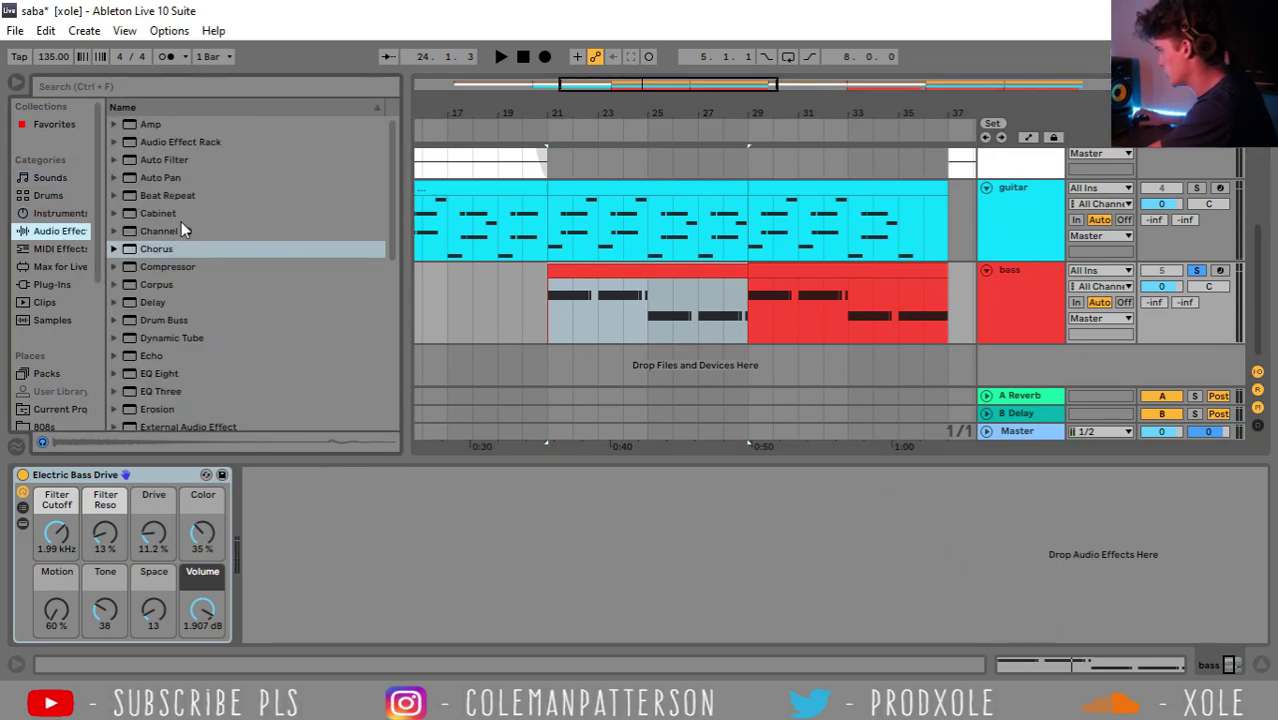
pyautogui.click(120, 373)
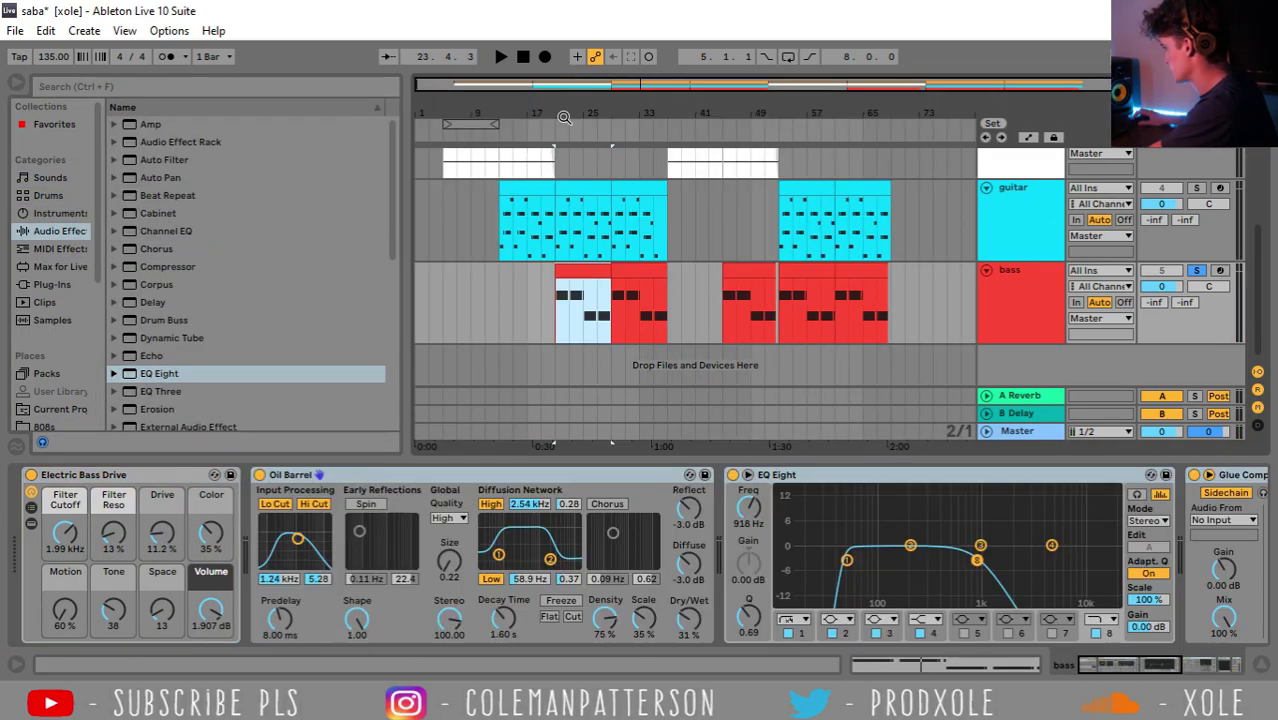
# Unsolo the bass track and play it together with the guitar from bar 21
pyautogui.click(1196, 271)
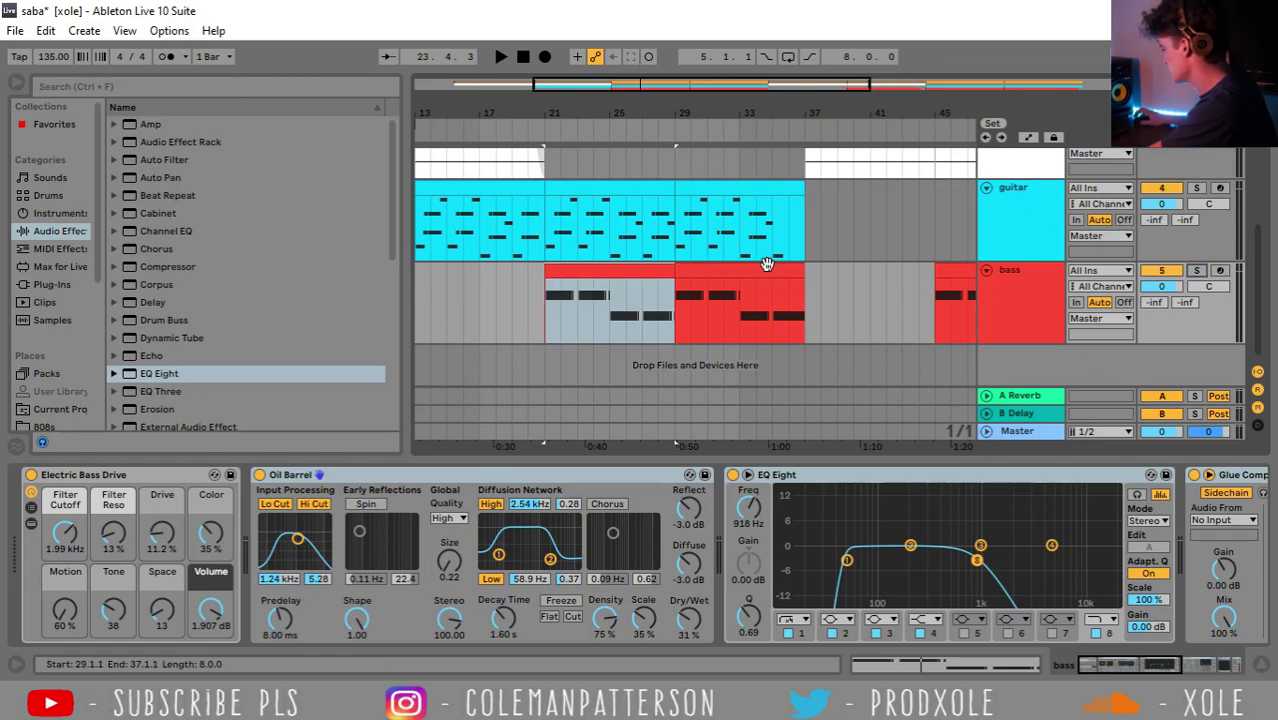
pyautogui.press('space')
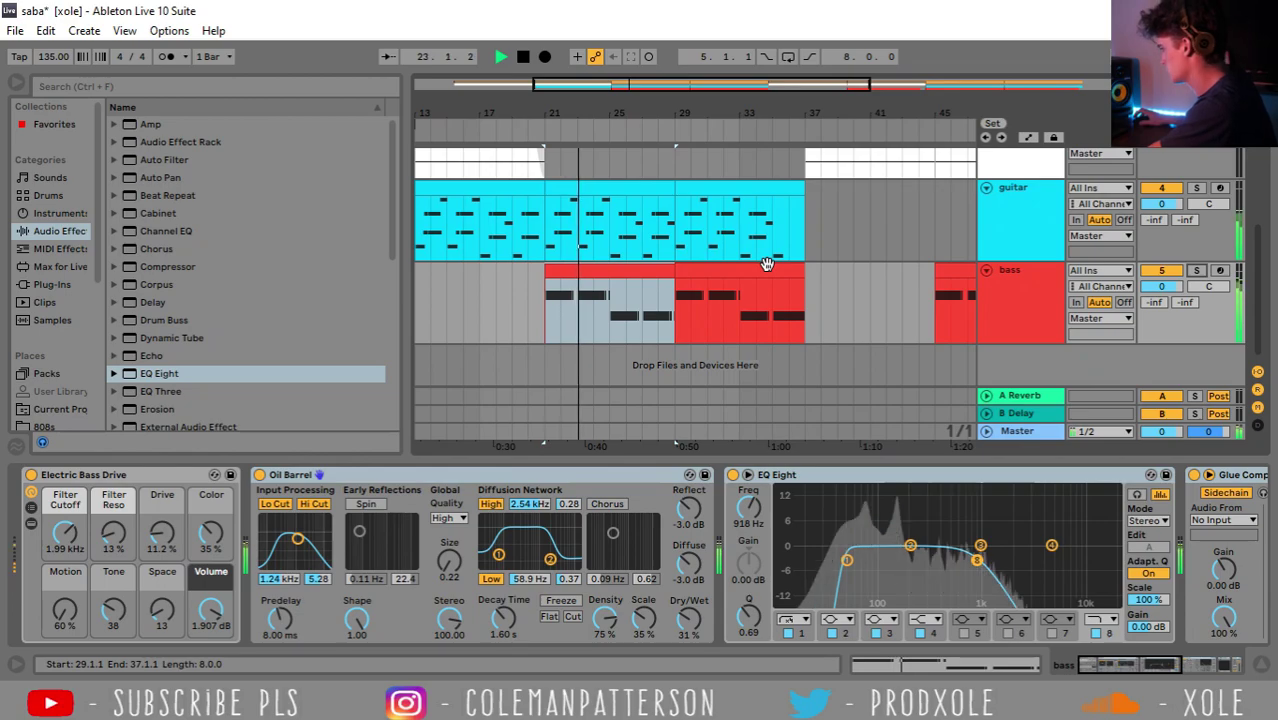
pyautogui.click(578, 315)
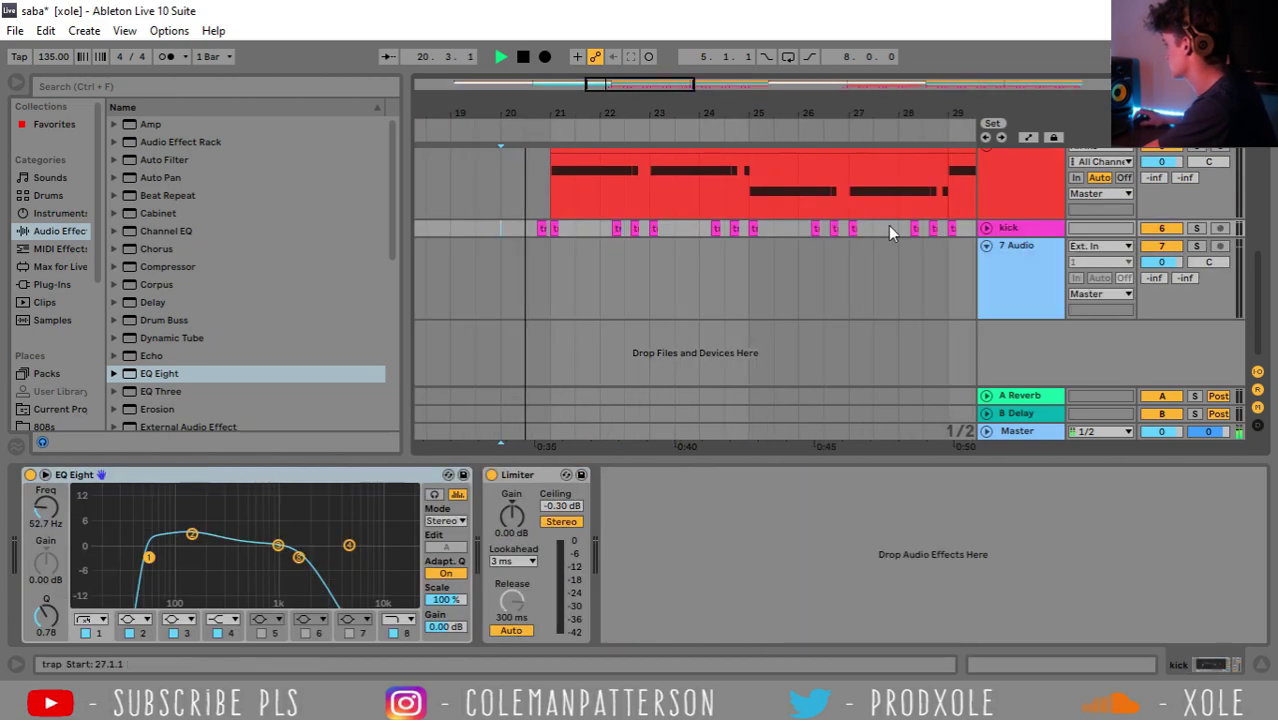
# Unfold the kick track and play its pattern against the bass around bars 21 to 24
pyautogui.click(986, 229)
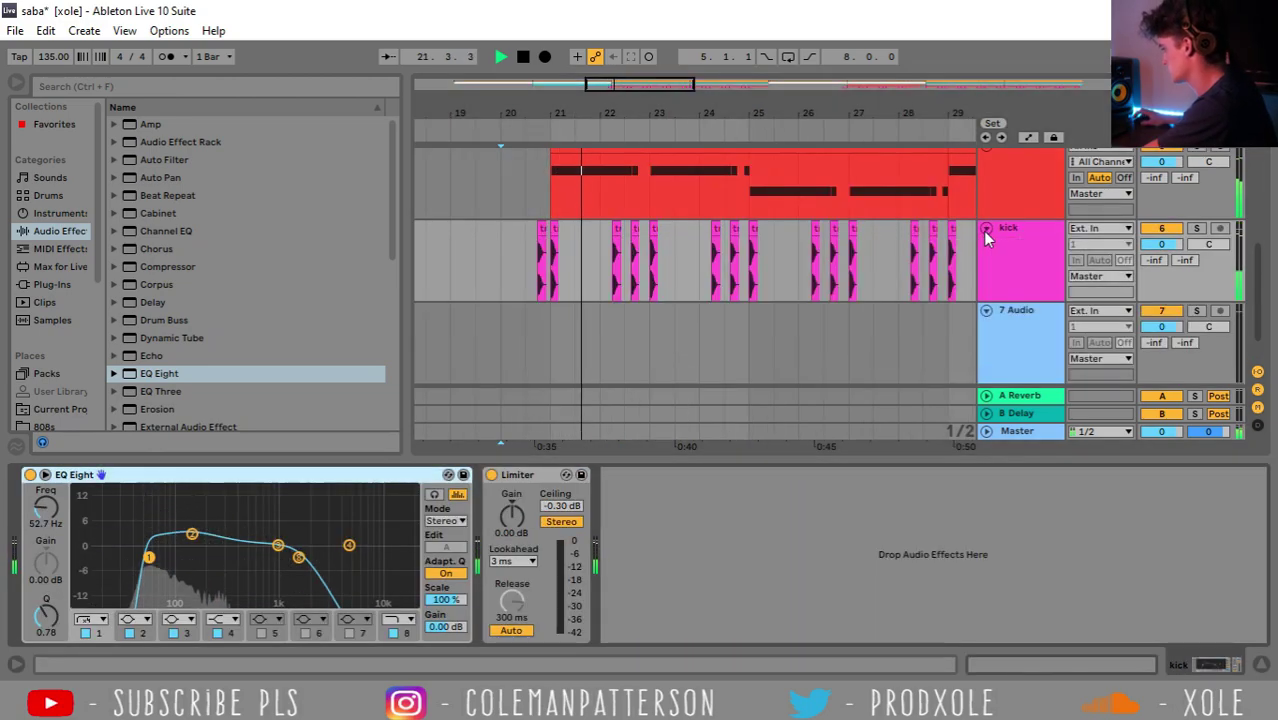
pyautogui.moveTo(653, 114); pyautogui.dragTo(592, 62)
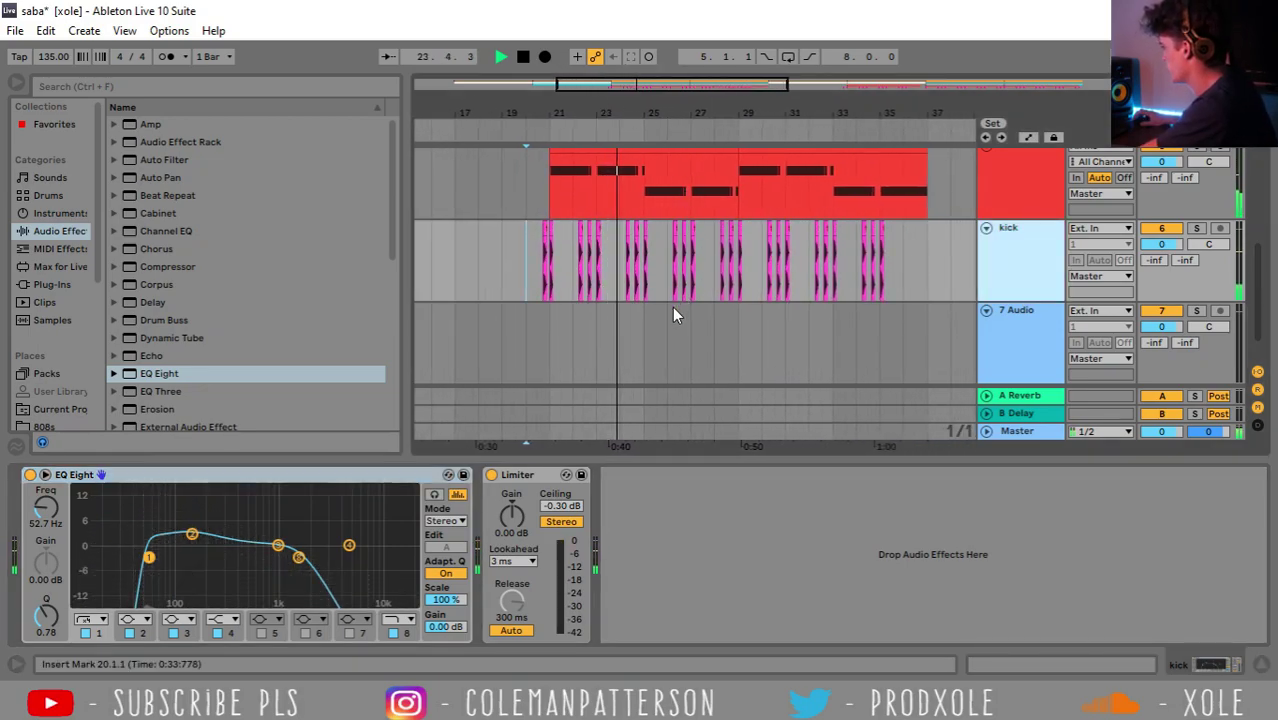
pyautogui.scroll(-1, 1043, 276)
pyautogui.press('space')
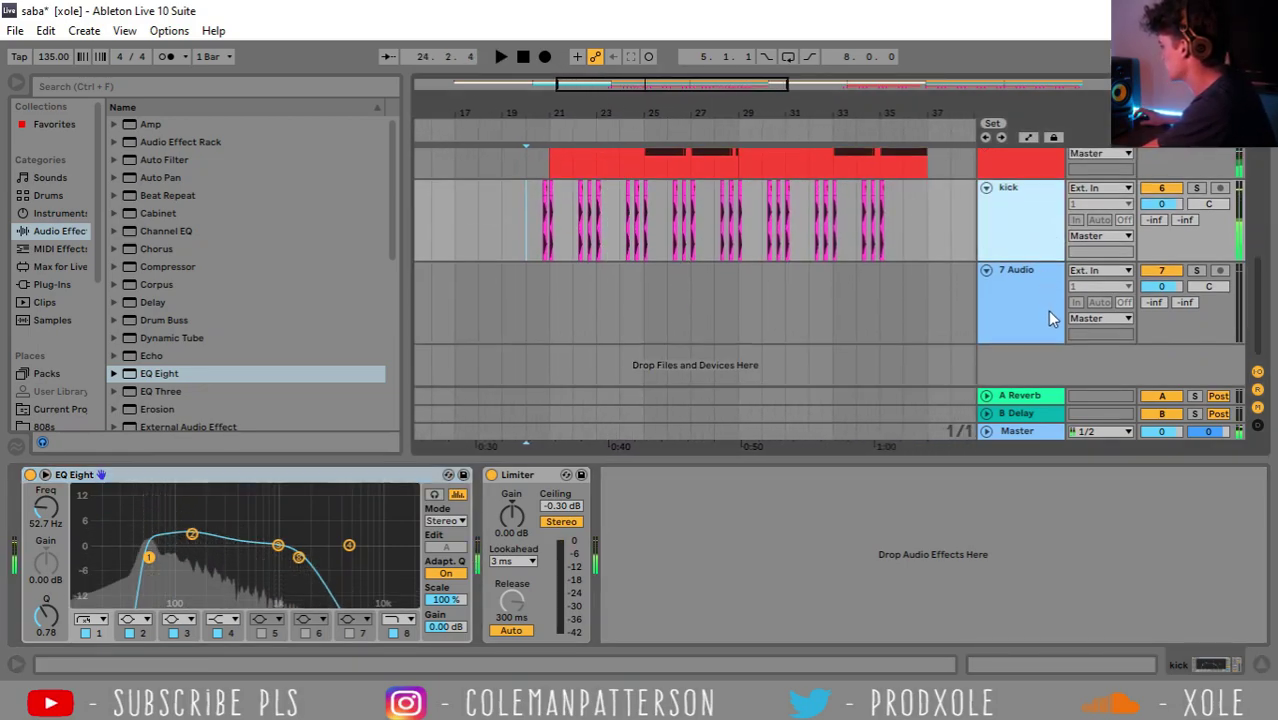
# Insert an audio track below the kick and play the snare hits together with the kick and bass
pyautogui.rightClick(1050, 362)
pyautogui.click(1100, 368)
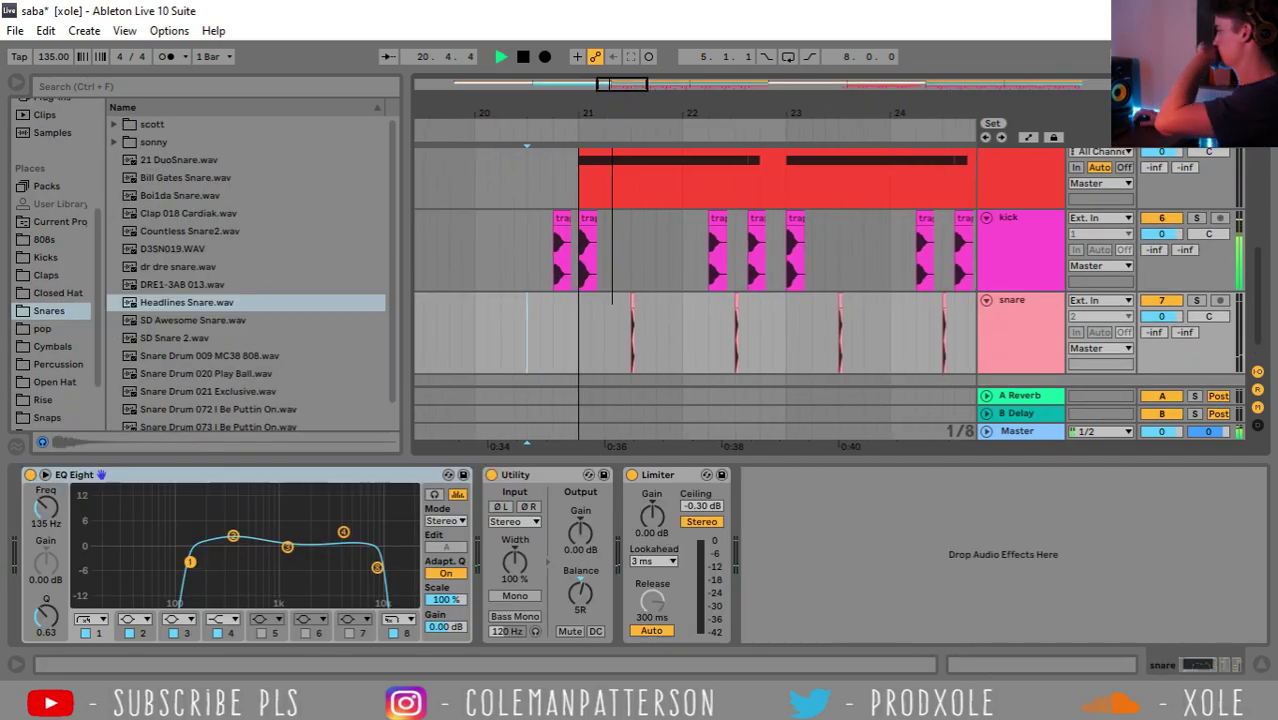
pyautogui.moveTo(612, 110); pyautogui.dragTo(639, 107)
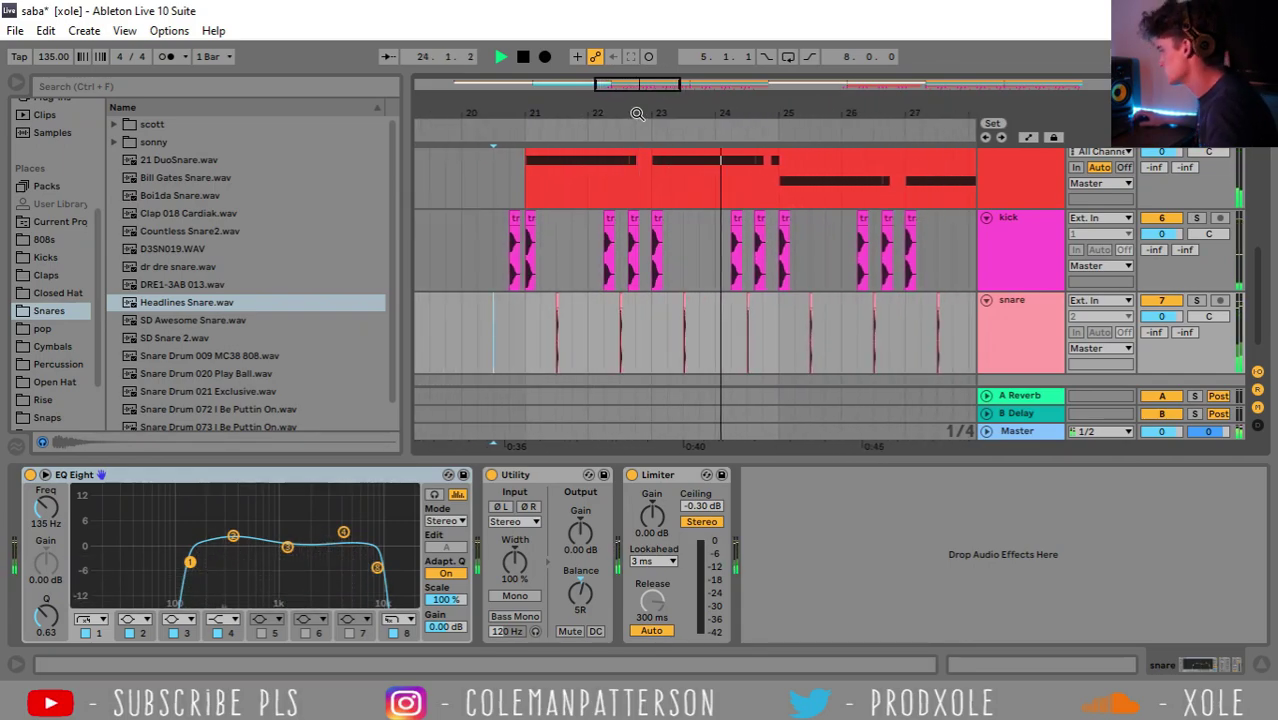
pyautogui.press('space')
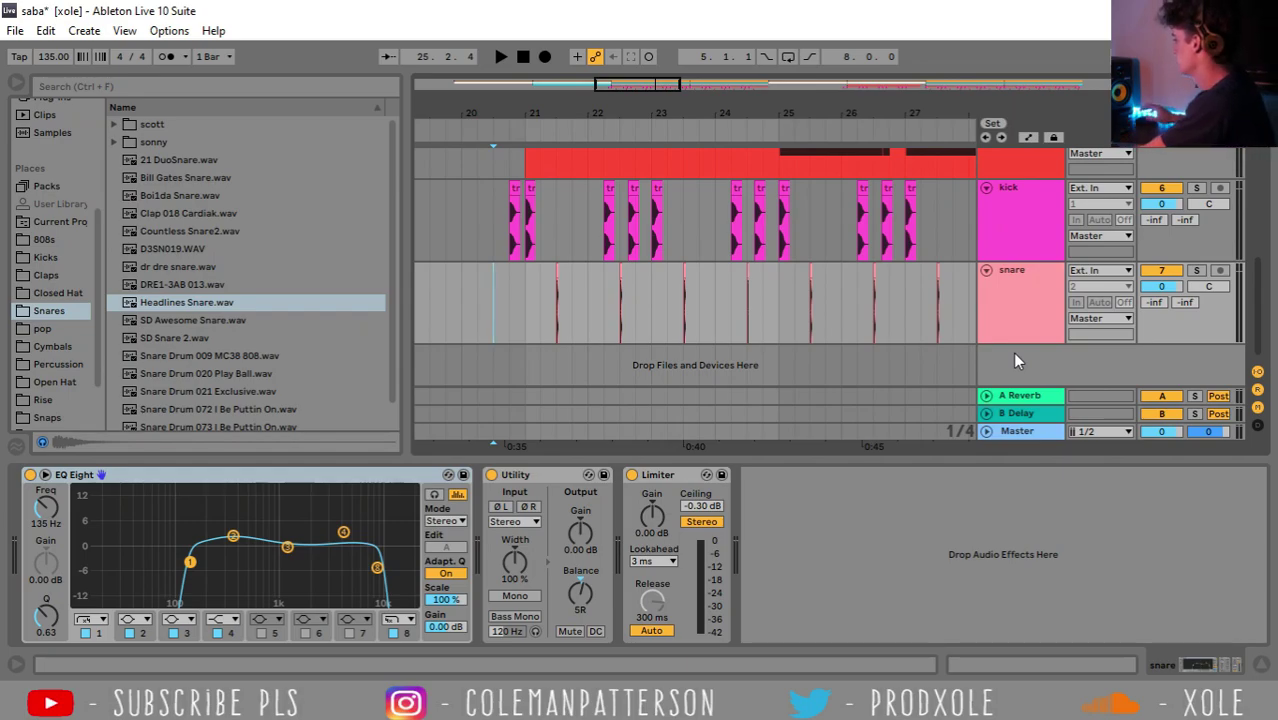
# Insert an audio track for the hi-hats below the snare and display its EQ Eight automation for the band 8 frequency
pyautogui.rightClick(1012, 351)
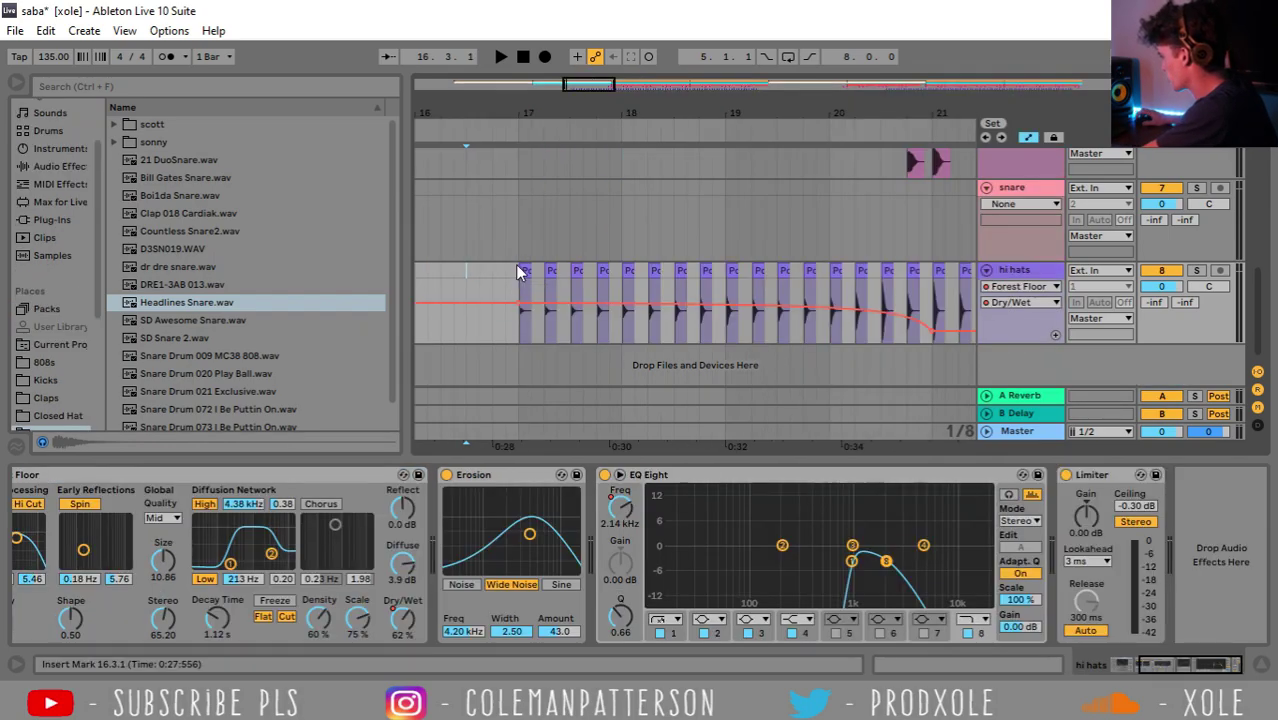
pyautogui.moveTo(511, 272); pyautogui.dragTo(670, 286)
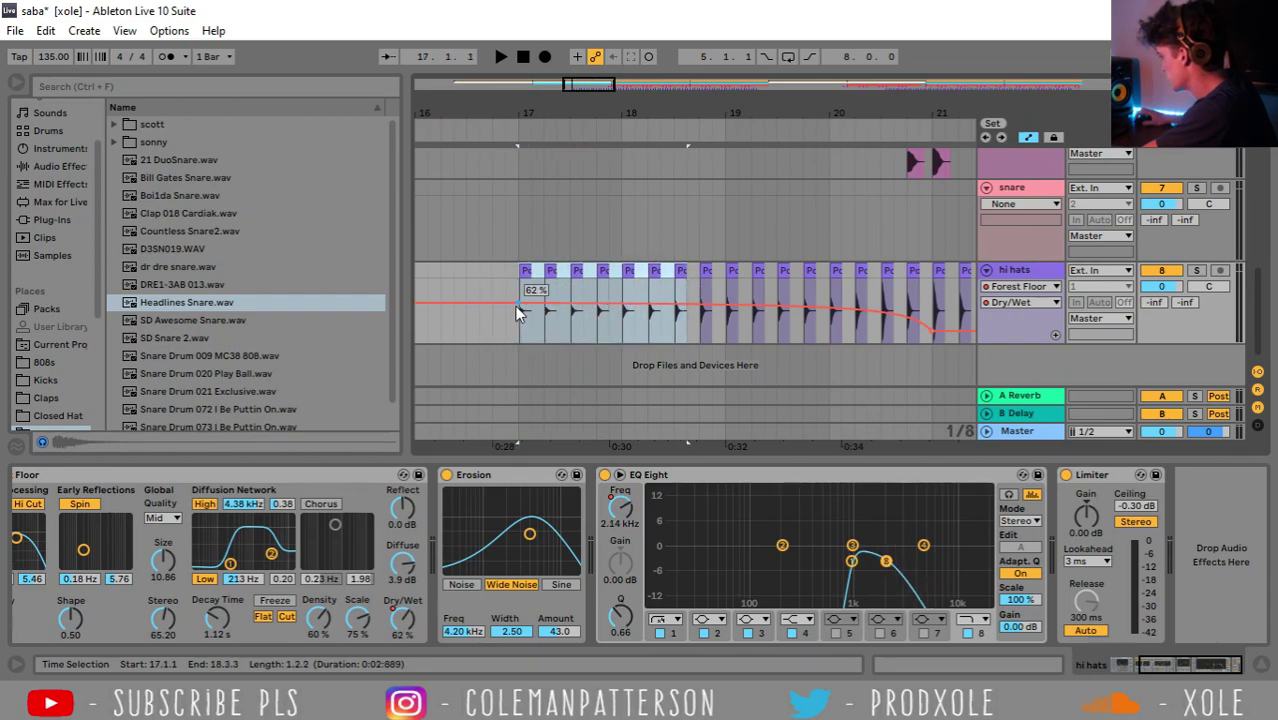
pyautogui.click(1020, 286)
pyautogui.click(1005, 362)
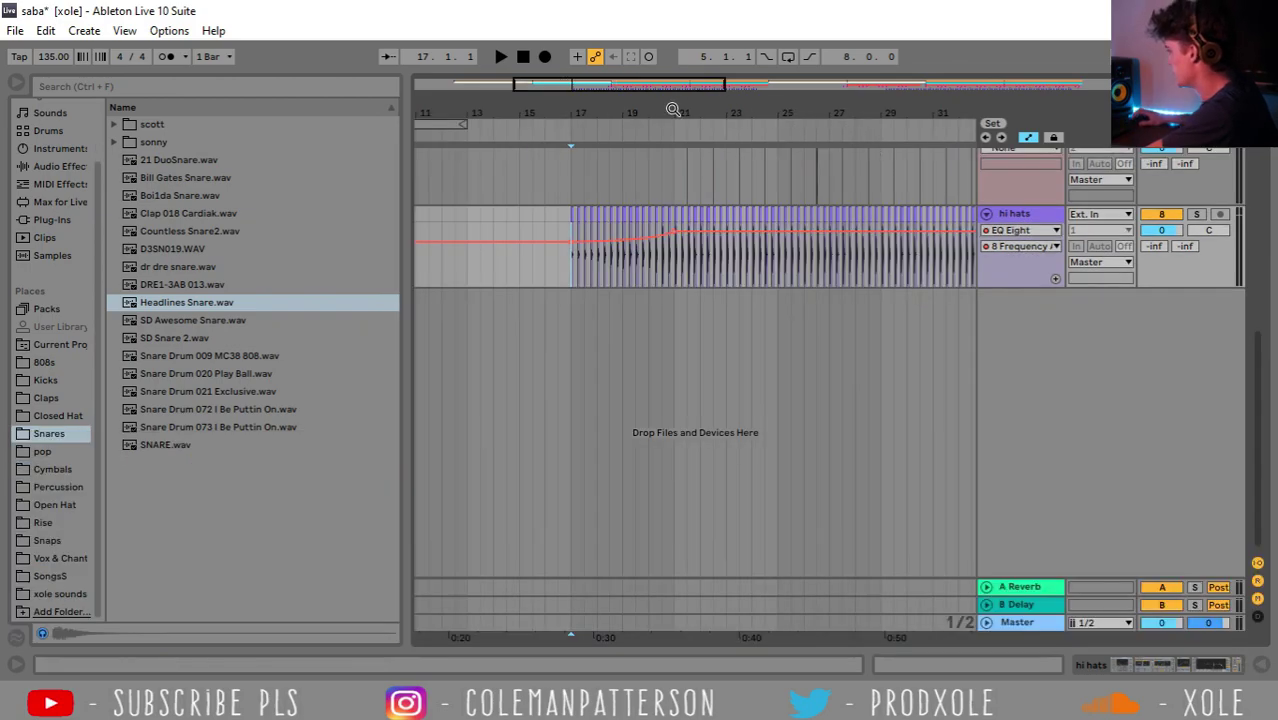
# Turn off the arrangement grid around bar 21 so the clips can be moved freely
pyautogui.moveTo(673, 109); pyautogui.dragTo(693, 200)
pyautogui.moveTo(601, 111); pyautogui.dragTo(601, 190)
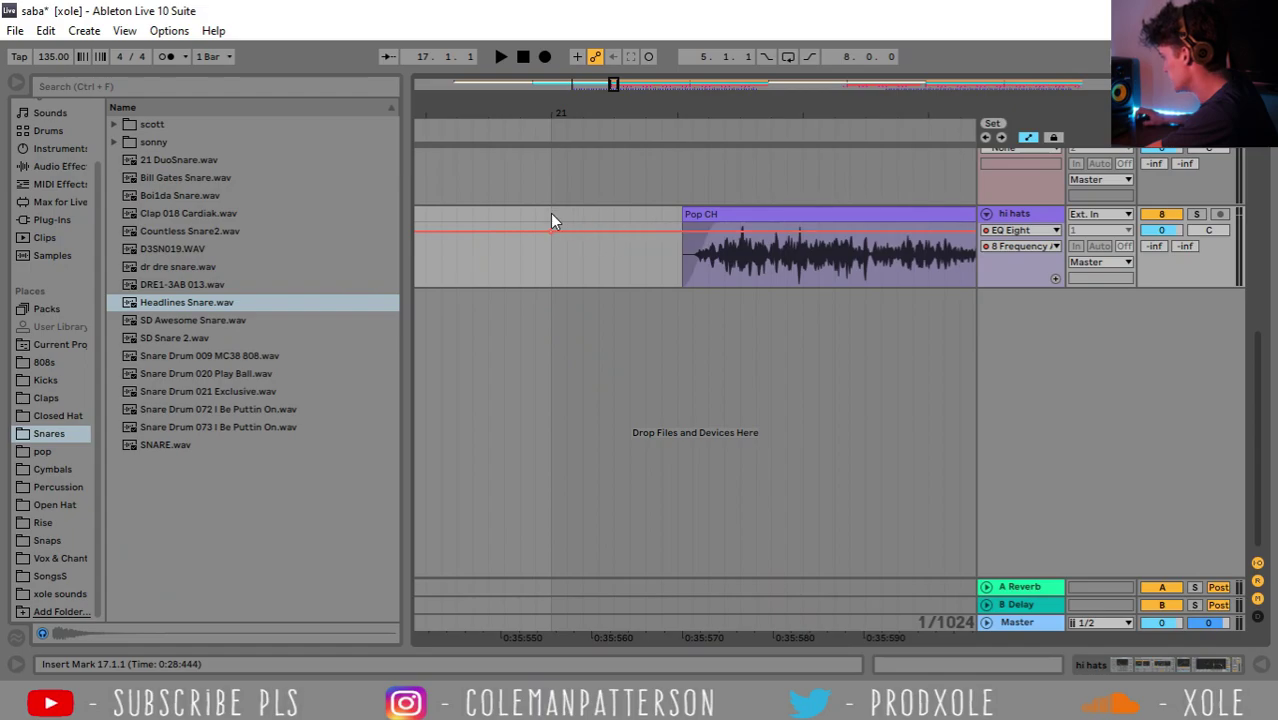
pyautogui.scroll(3, 599, 334)
pyautogui.rightClick(566, 326)
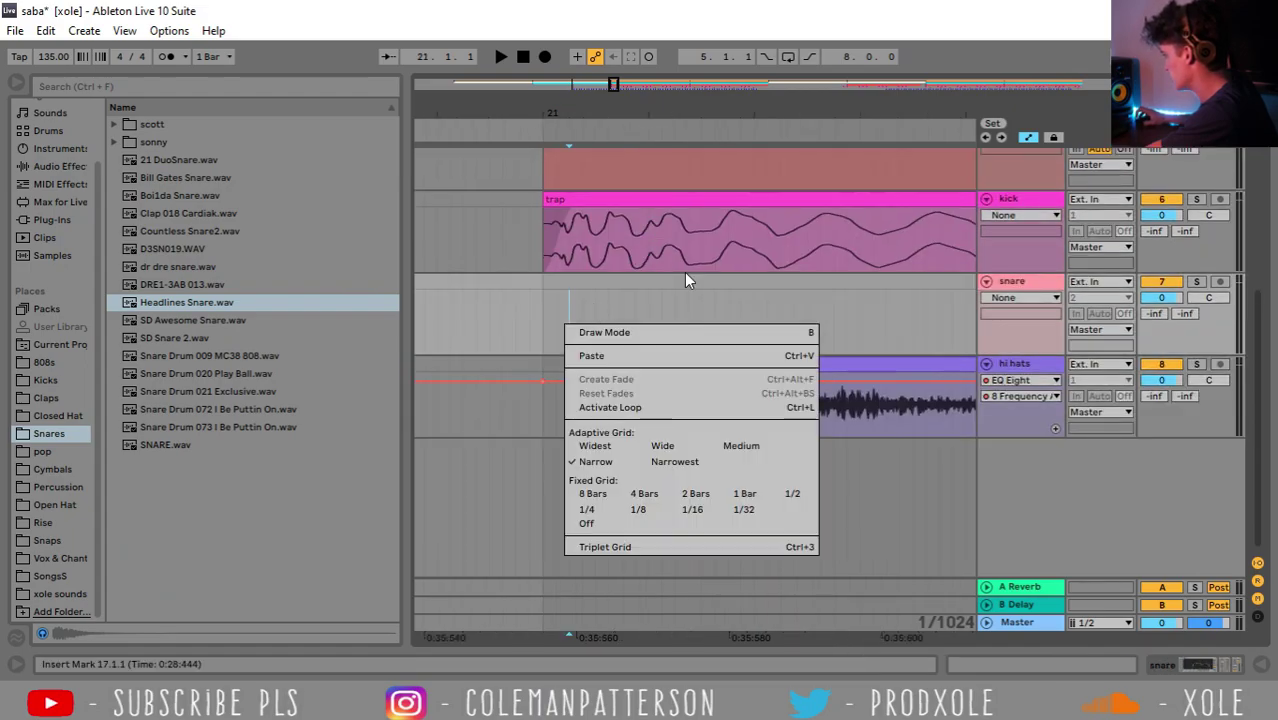
pyautogui.click(602, 530)
# Try to shift the hi-hat clips slightly against the grid around bars 17 to 21 and undo the last change
pyautogui.moveTo(680, 364)
pyautogui.mouseDown()
pyautogui.moveTo(628, 364)
pyautogui.moveTo(672, 364)
pyautogui.mouseUp()
pyautogui.moveTo(660, 105); pyautogui.dragTo(655, 80)
pyautogui.moveTo(930, 371); pyautogui.dragTo(425, 354)
pyautogui.moveTo(593, 103); pyautogui.dragTo(602, 378)
pyautogui.hotkey('ctrl', 'z')
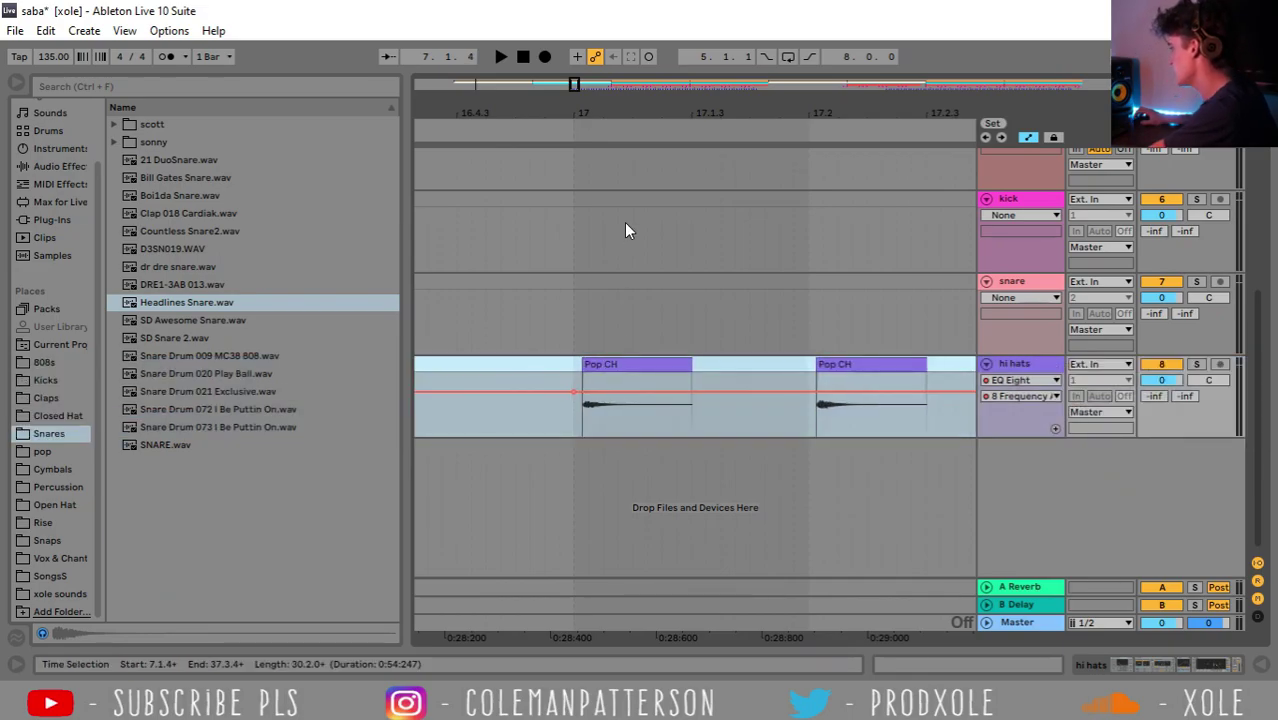
# Play the hi-hats through their filter automation from before bar 17 and review the track's effect chain
pyautogui.moveTo(644, 114); pyautogui.dragTo(484, 68)
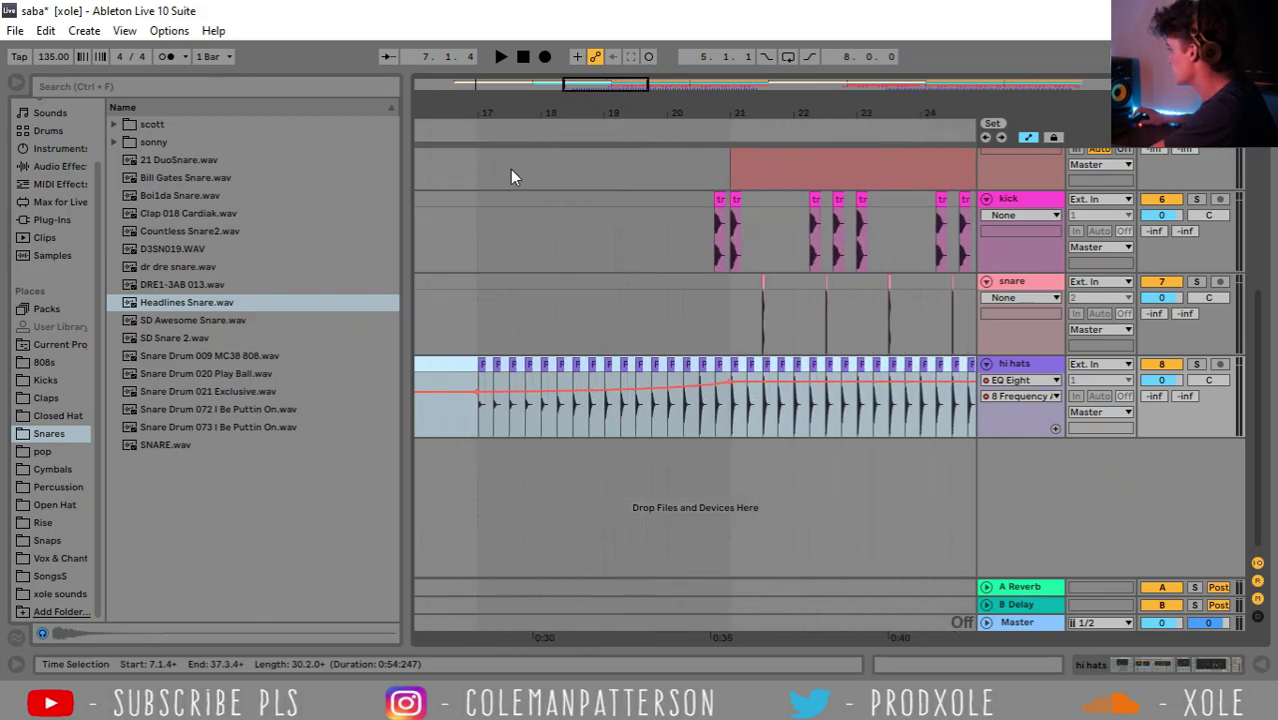
pyautogui.moveTo(768, 112); pyautogui.dragTo(754, 124)
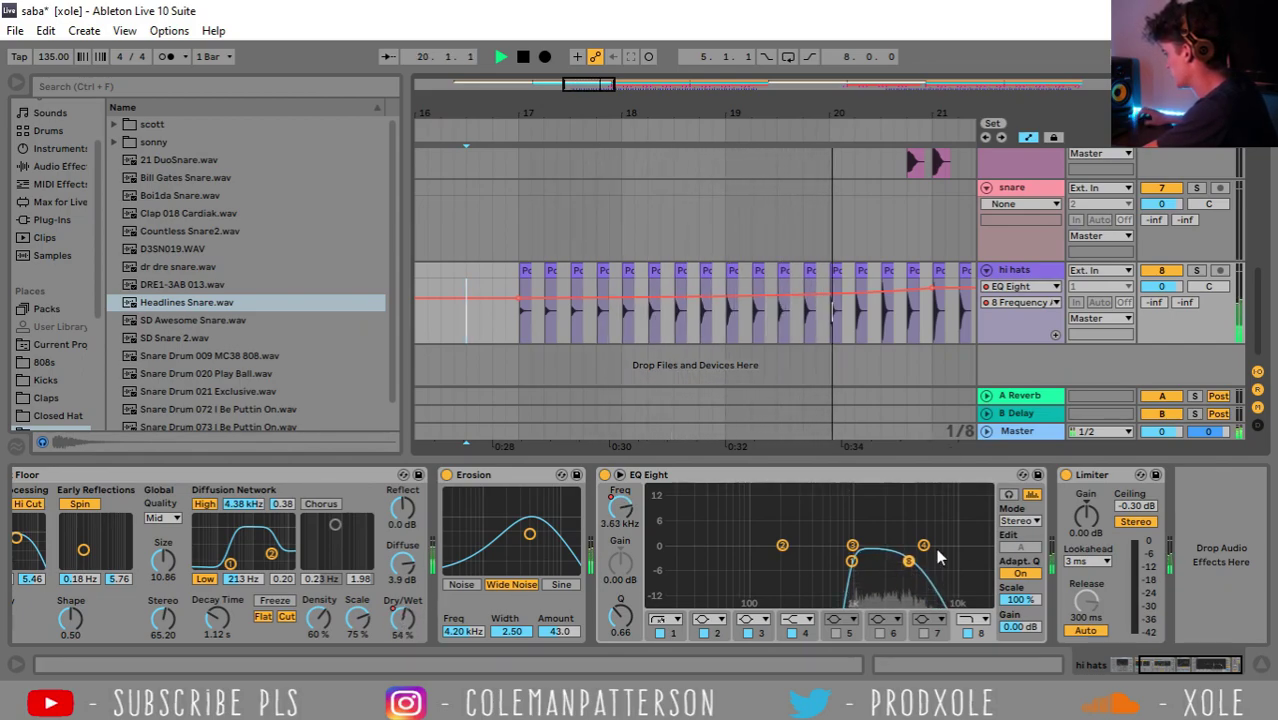
pyautogui.moveTo(884, 114); pyautogui.dragTo(703, 76)
pyautogui.moveTo(768, 113); pyautogui.dragTo(711, 95)
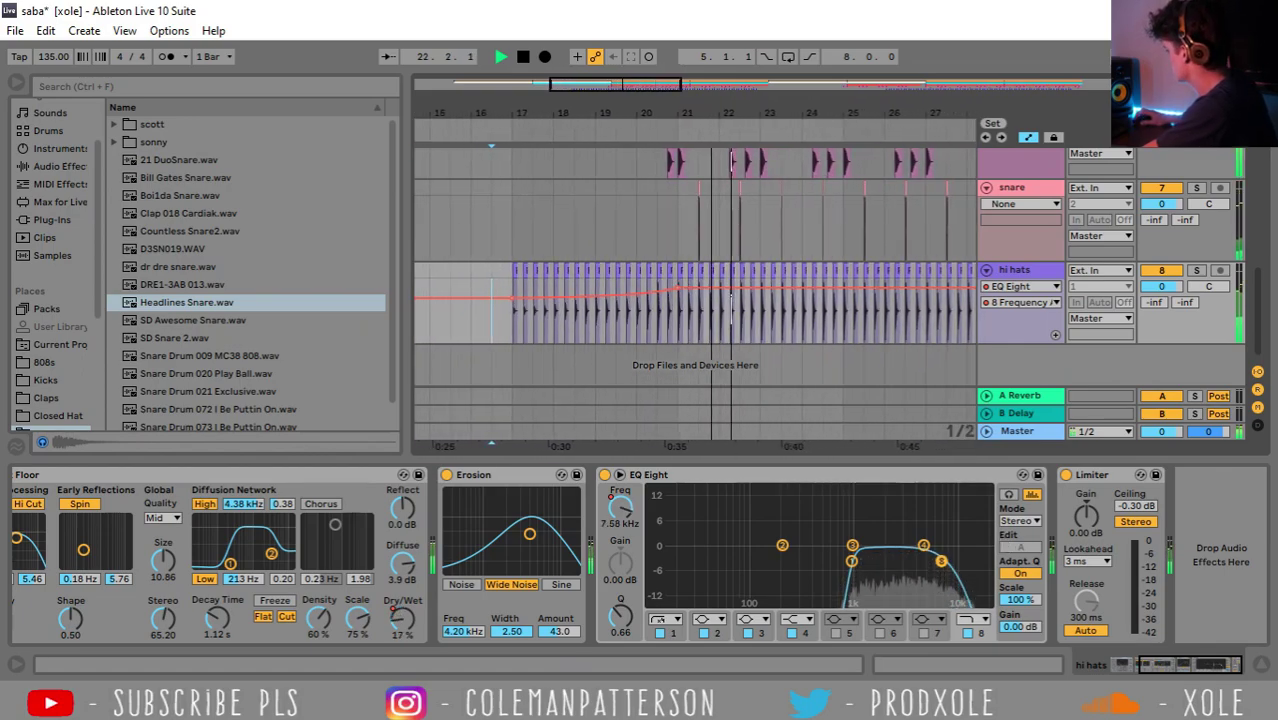
pyautogui.moveTo(1144, 665); pyautogui.dragTo(944, 656)
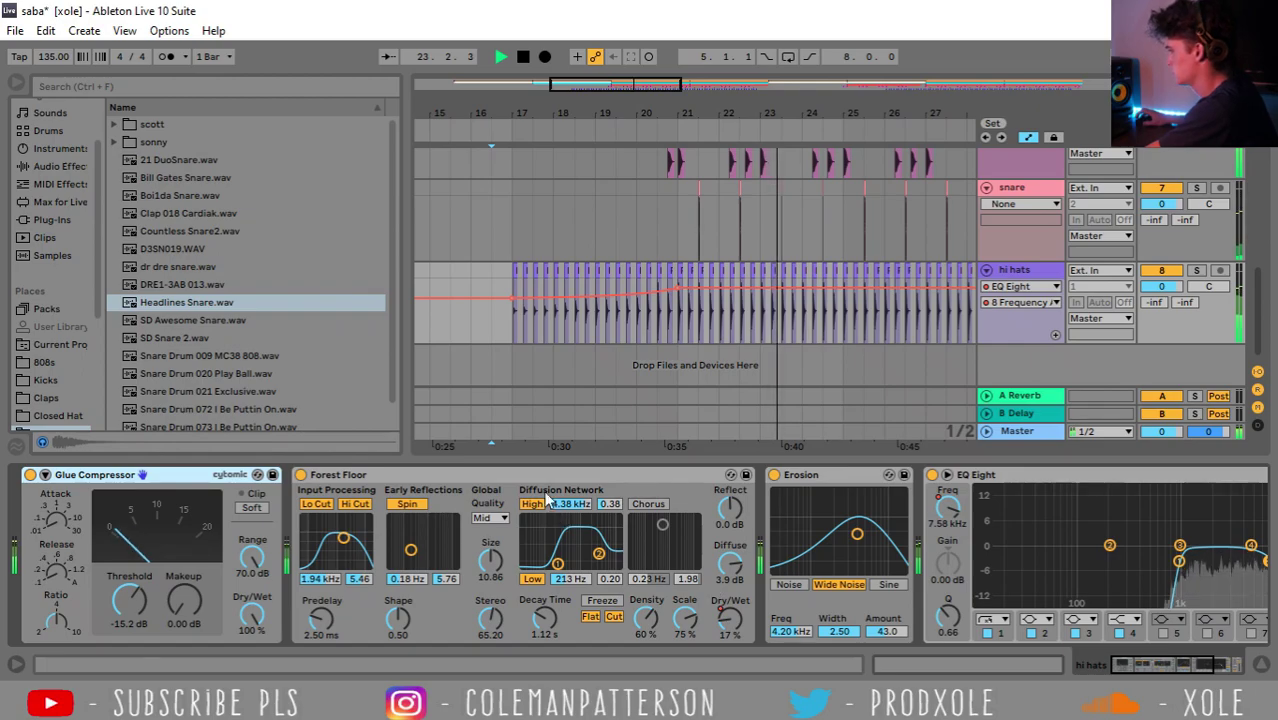
pyautogui.moveTo(834, 113); pyautogui.dragTo(715, 94)
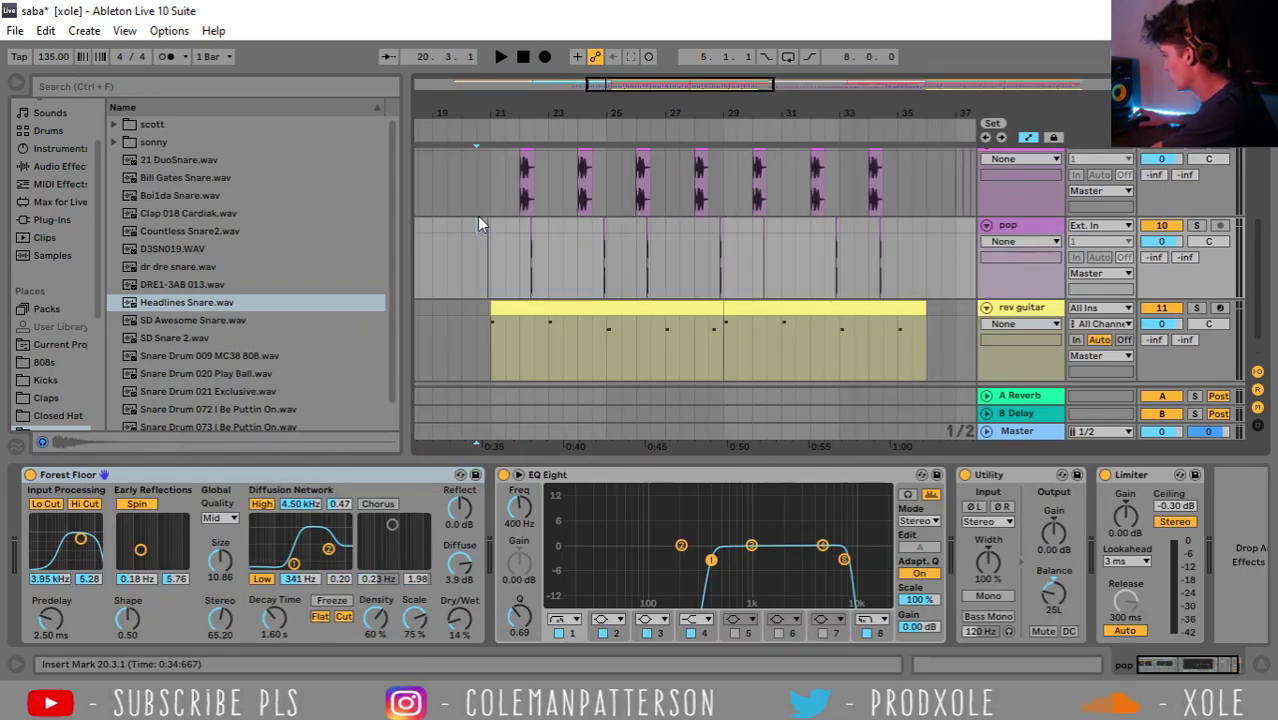
# Solo the xole snap track and play its lofi snap shake clip at bar 22
pyautogui.scroll(1, 477, 225)
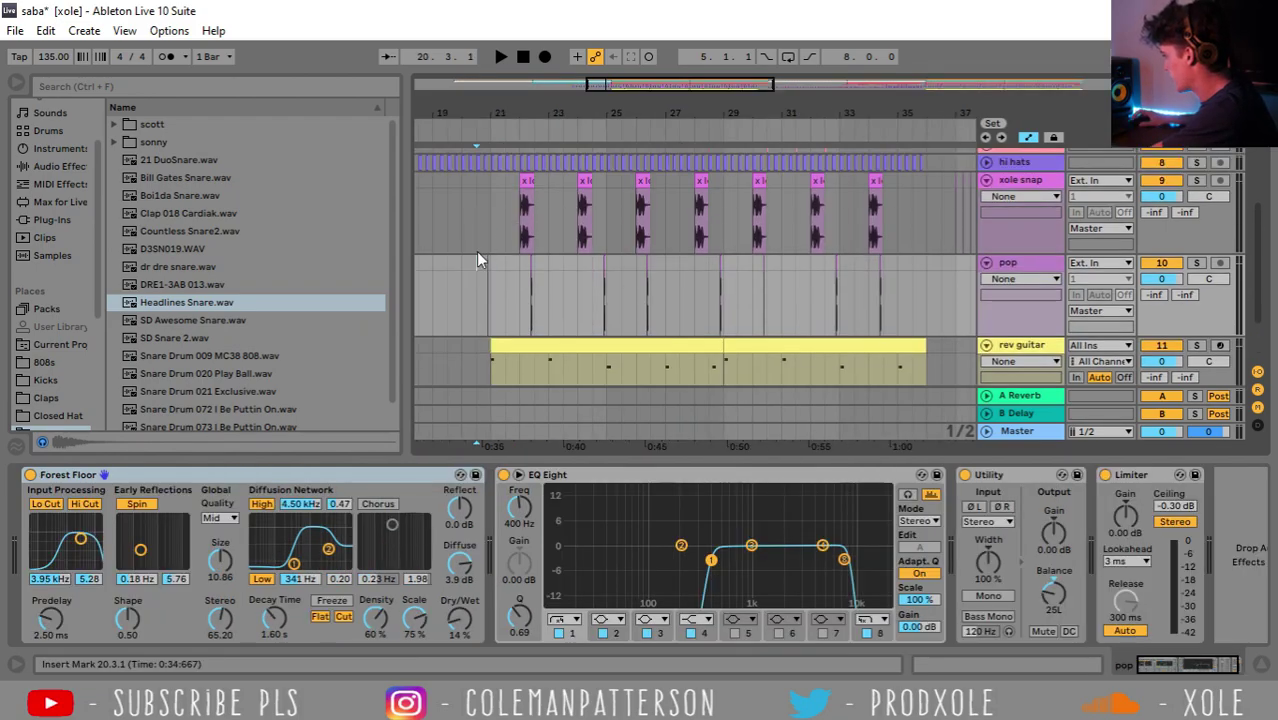
pyautogui.moveTo(477, 258); pyautogui.dragTo(530, 259)
pyautogui.scroll(5, 525, 250)
pyautogui.click(553, 182)
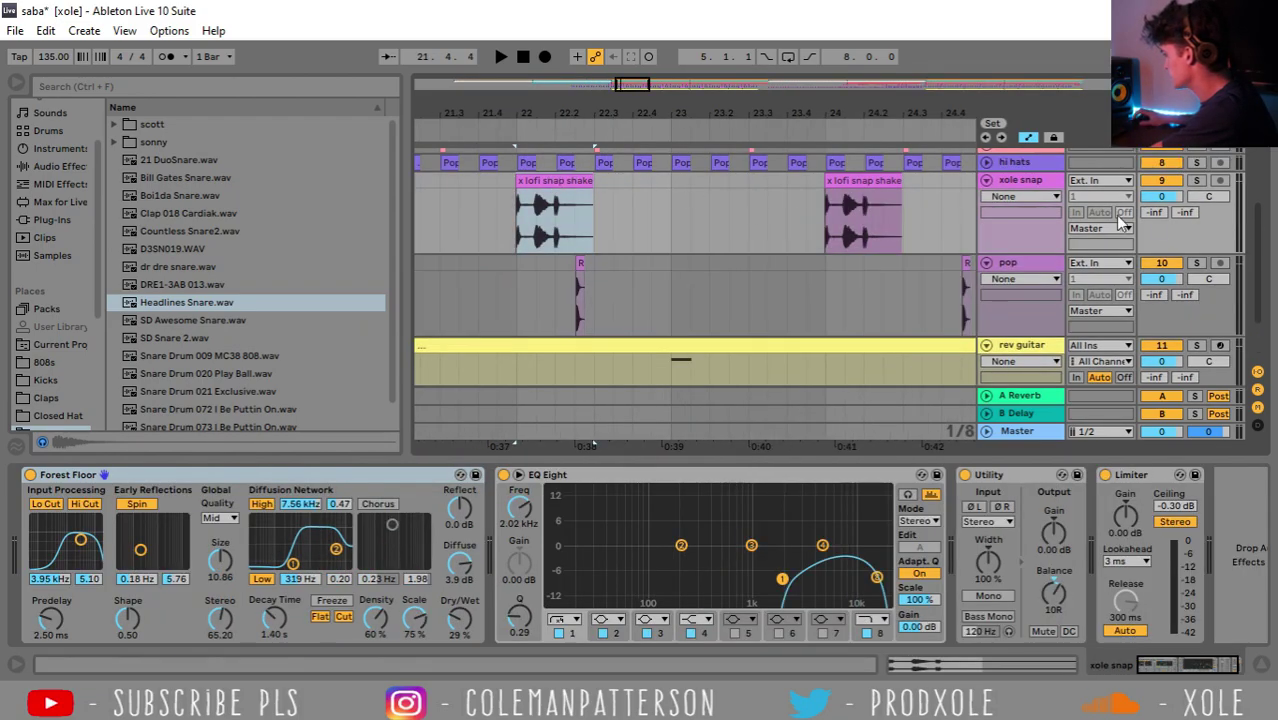
pyautogui.click(1196, 180)
pyautogui.press('space')
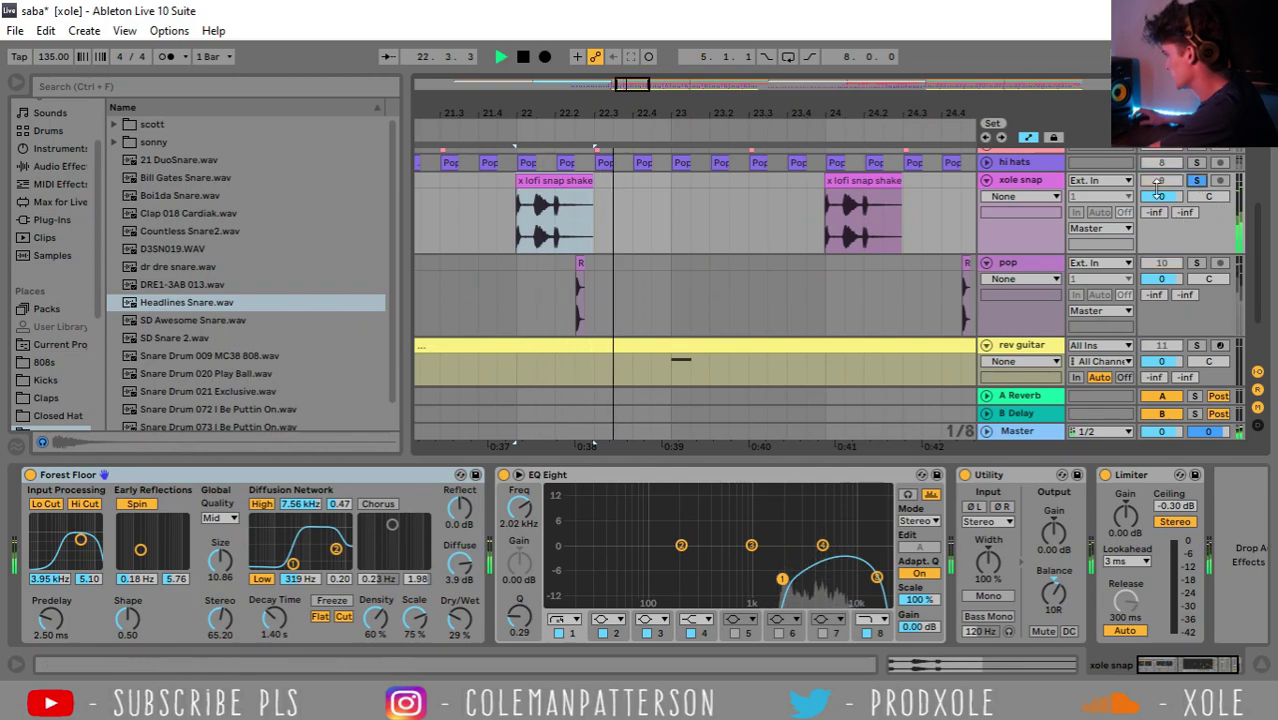
pyautogui.click(1196, 180)
pyautogui.scroll(-3, 738, 225)
pyautogui.scroll(-3, 891, 242)
pyautogui.press('space')
# Solo the rev guitar track and play its MIDI clip from bar 21
pyautogui.click(1021, 262)
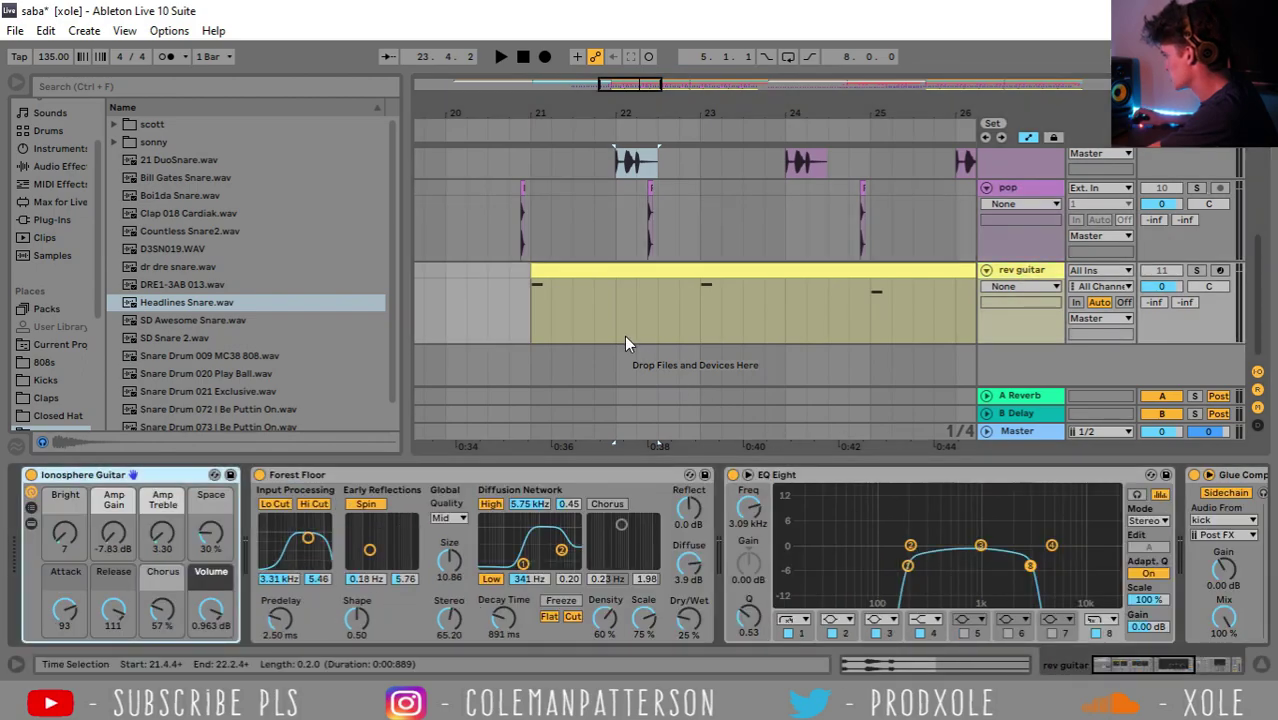
pyautogui.moveTo(659, 114); pyautogui.dragTo(554, 84)
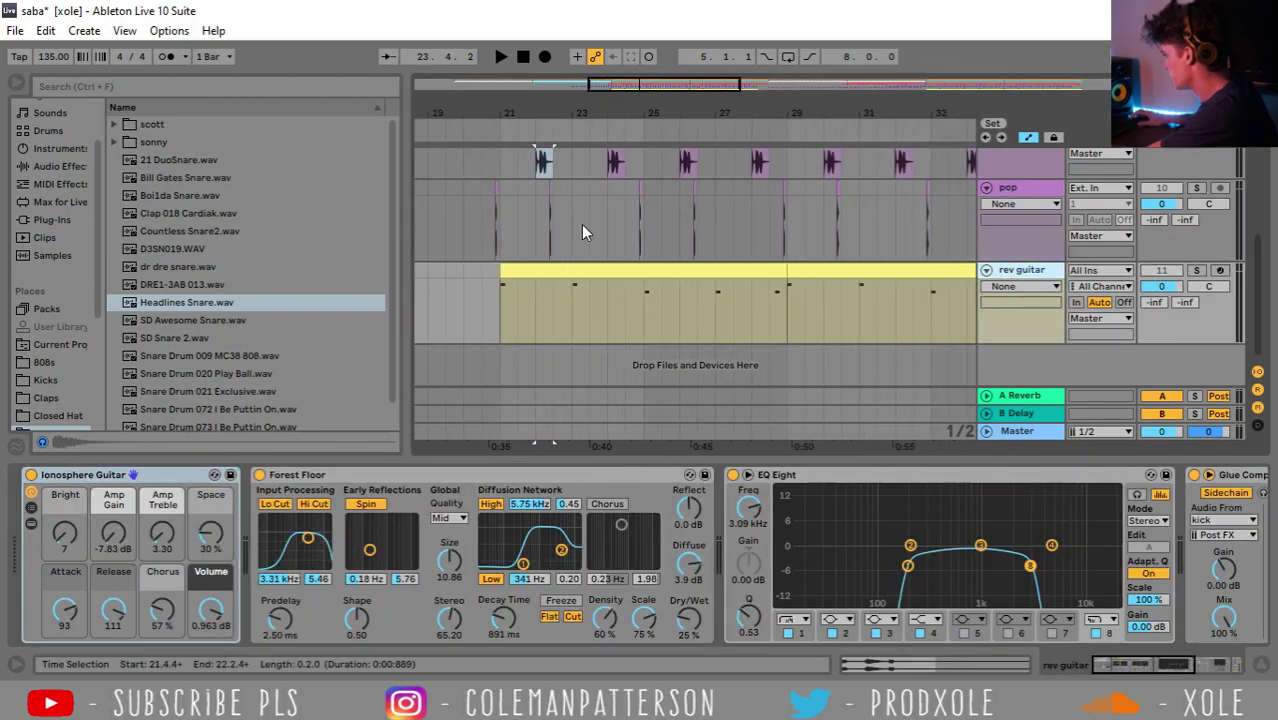
pyautogui.click(497, 308)
pyautogui.click(1197, 271)
pyautogui.press('space')
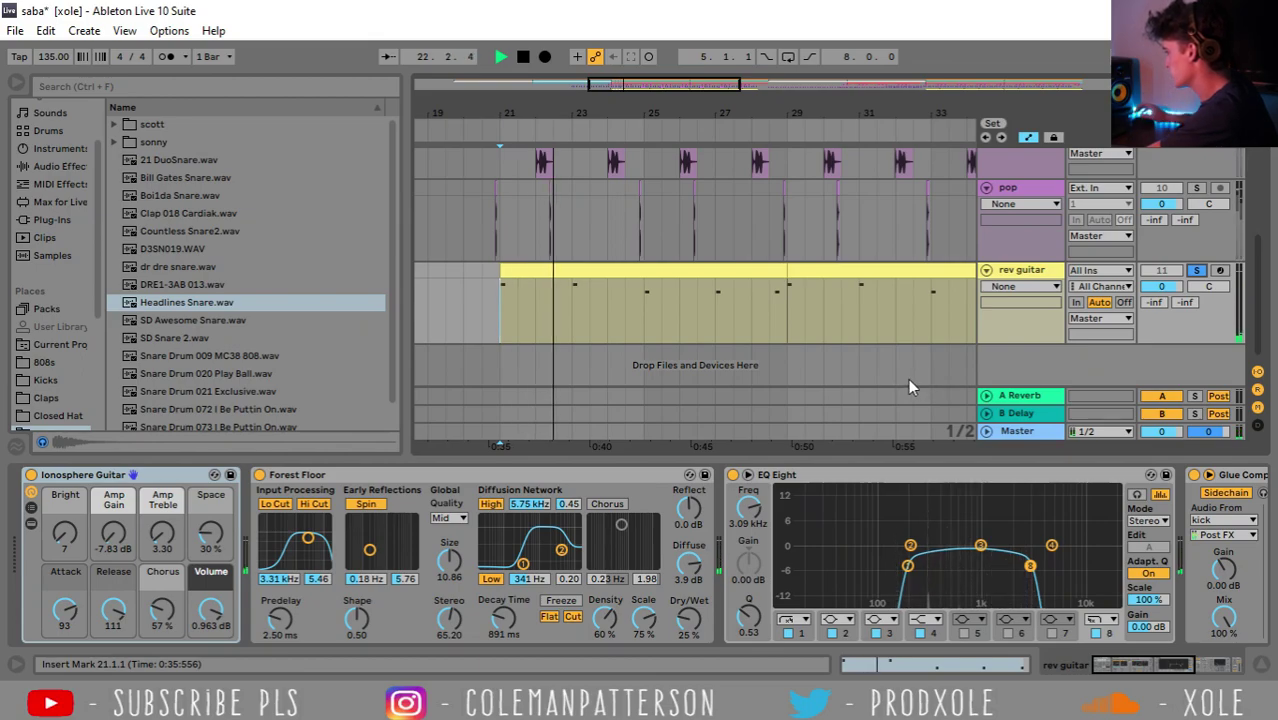
pyautogui.press('space')
# Unsolo the rev guitar and play all tracks together from bar 13
pyautogui.moveTo(476, 114); pyautogui.dragTo(687, 88)
pyautogui.scroll(3, 687, 215)
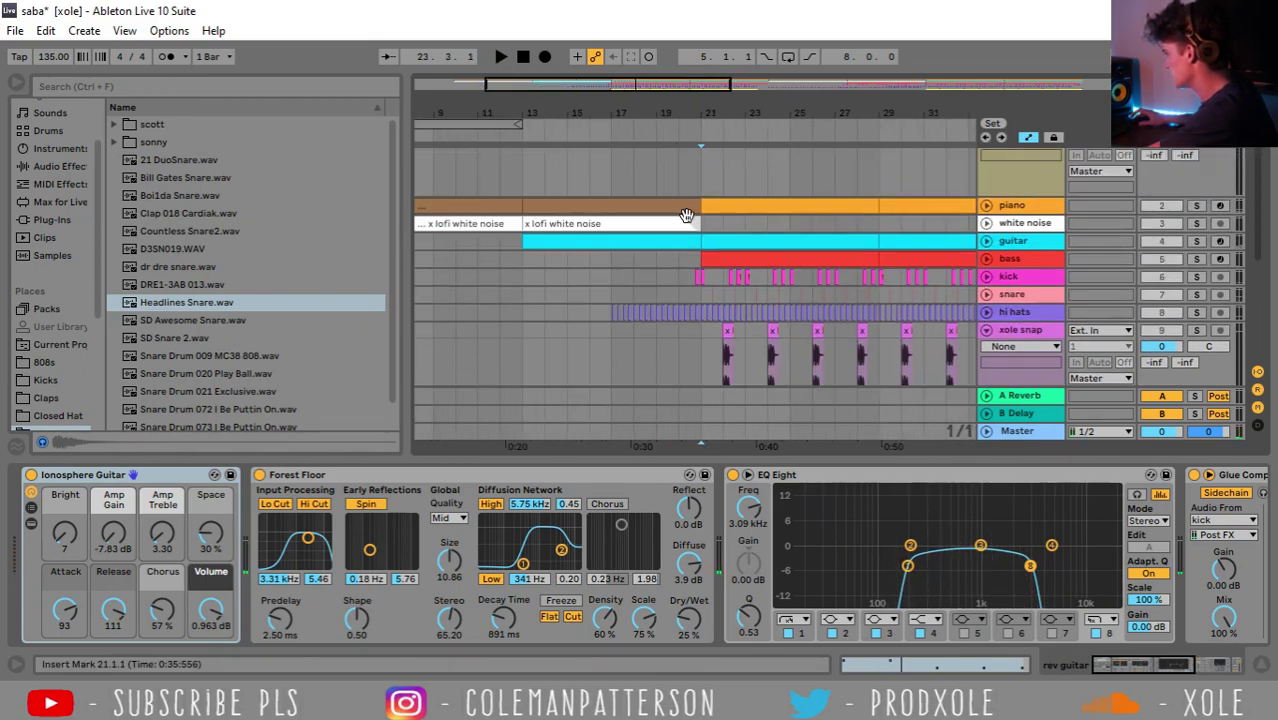
pyautogui.click(521, 330)
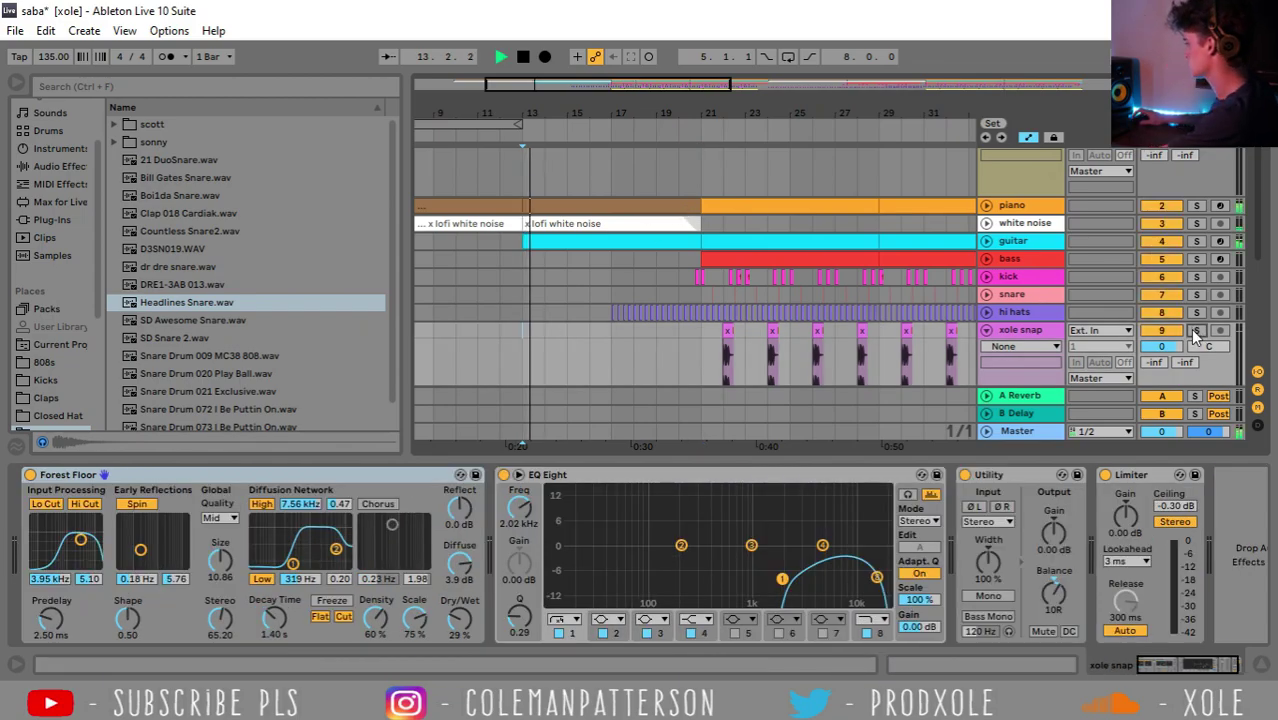
pyautogui.scroll(-5, 683, 275)
pyautogui.scroll(6, 682, 270)
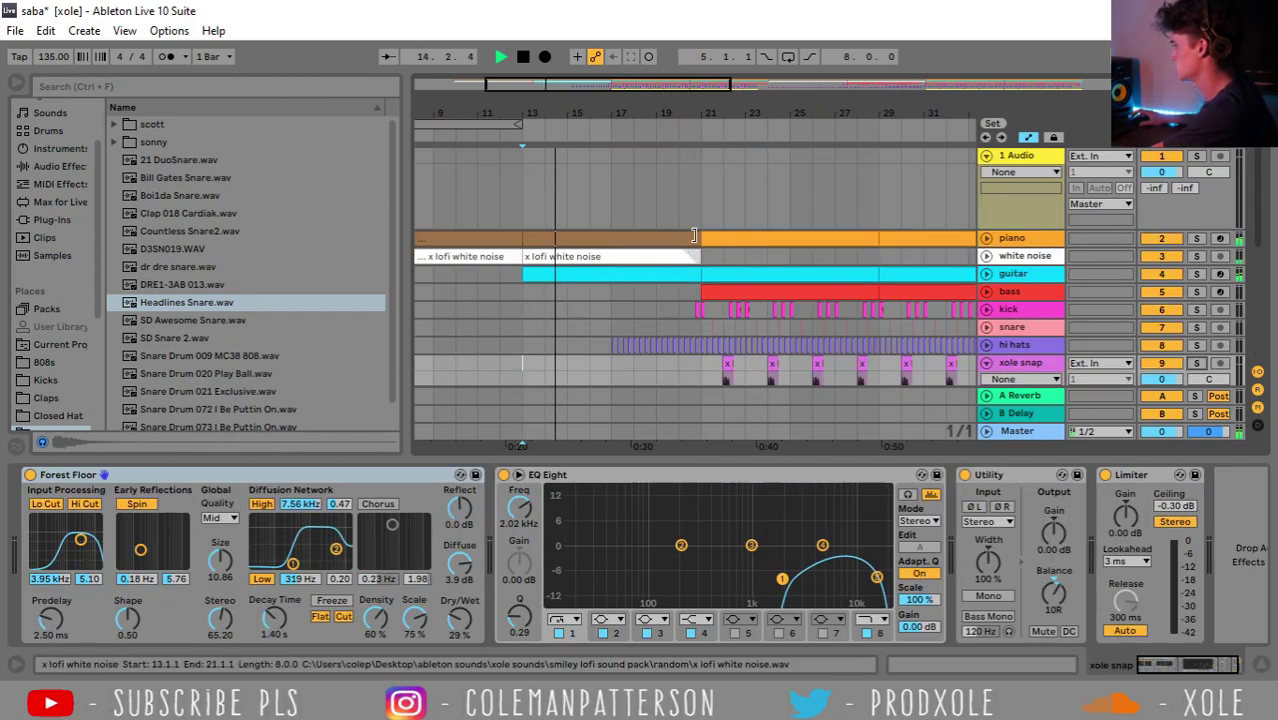
# Unfold the white noise track and view its fade-out before bar 21 during playback
pyautogui.click(986, 256)
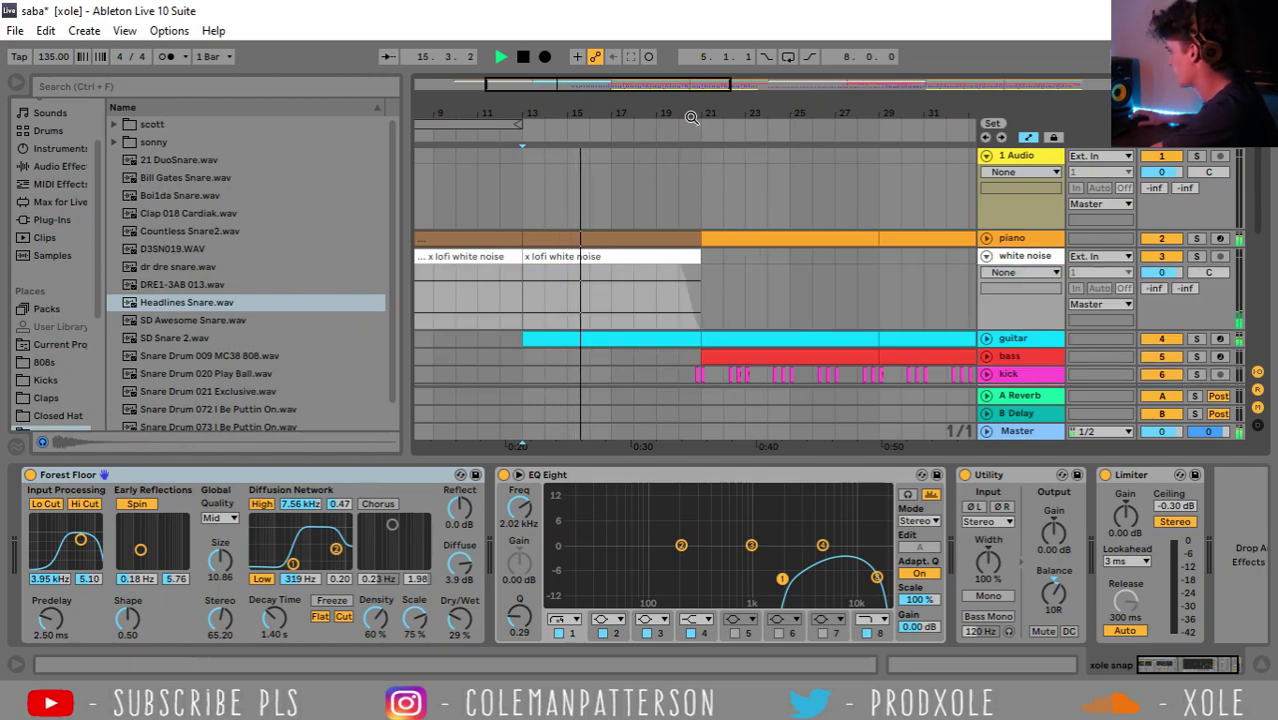
pyautogui.moveTo(690, 120); pyautogui.dragTo(716, 318)
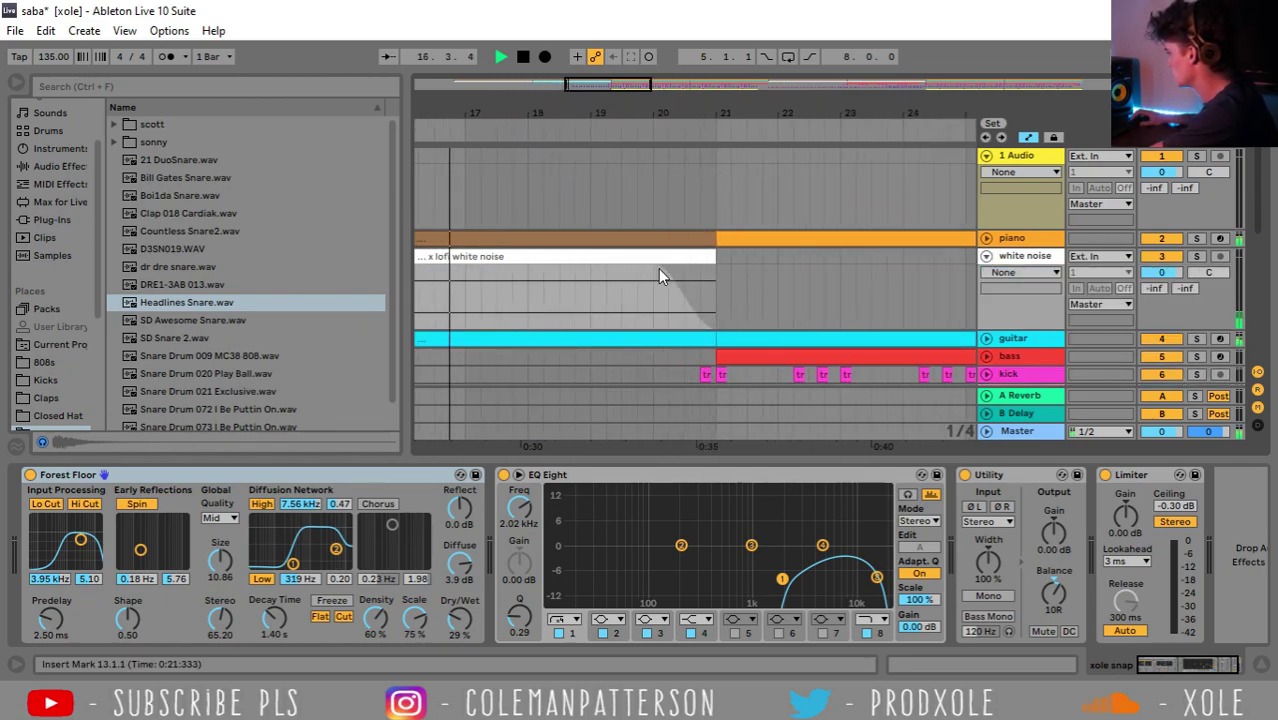
pyautogui.scroll(-5, 660, 280)
pyautogui.scroll(3, 630, 270)
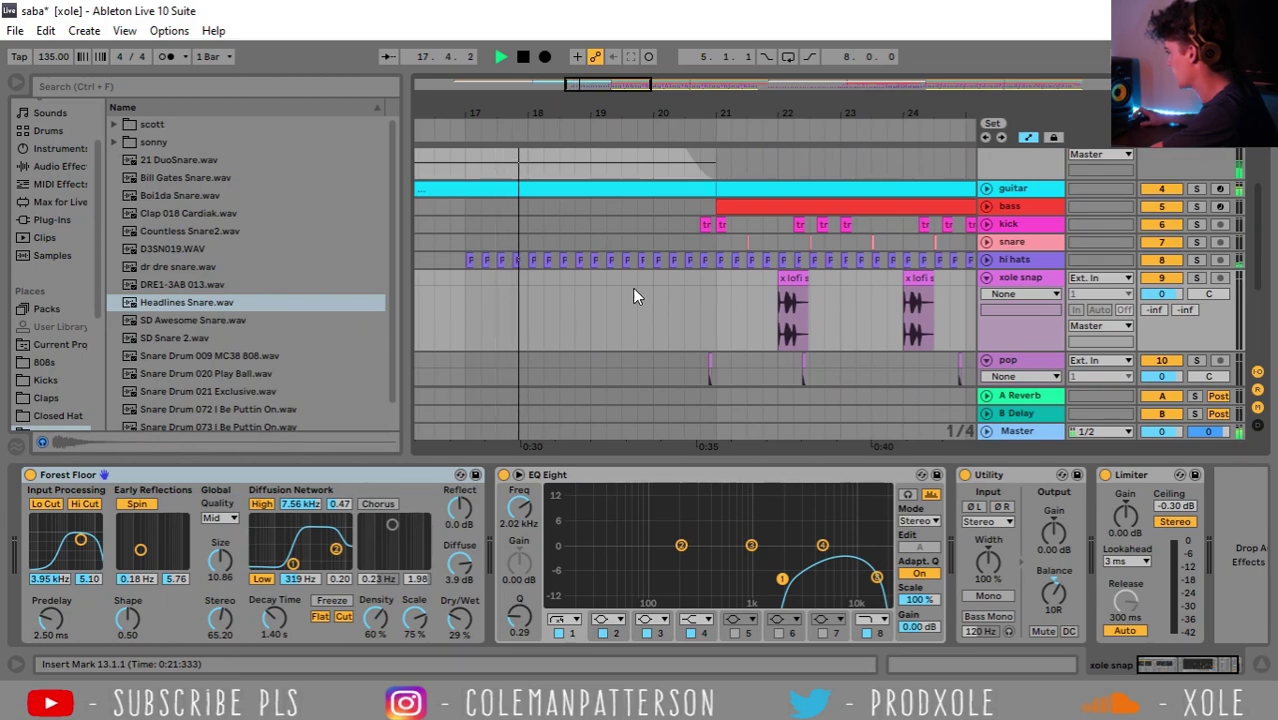
pyautogui.scroll(2, 632, 290)
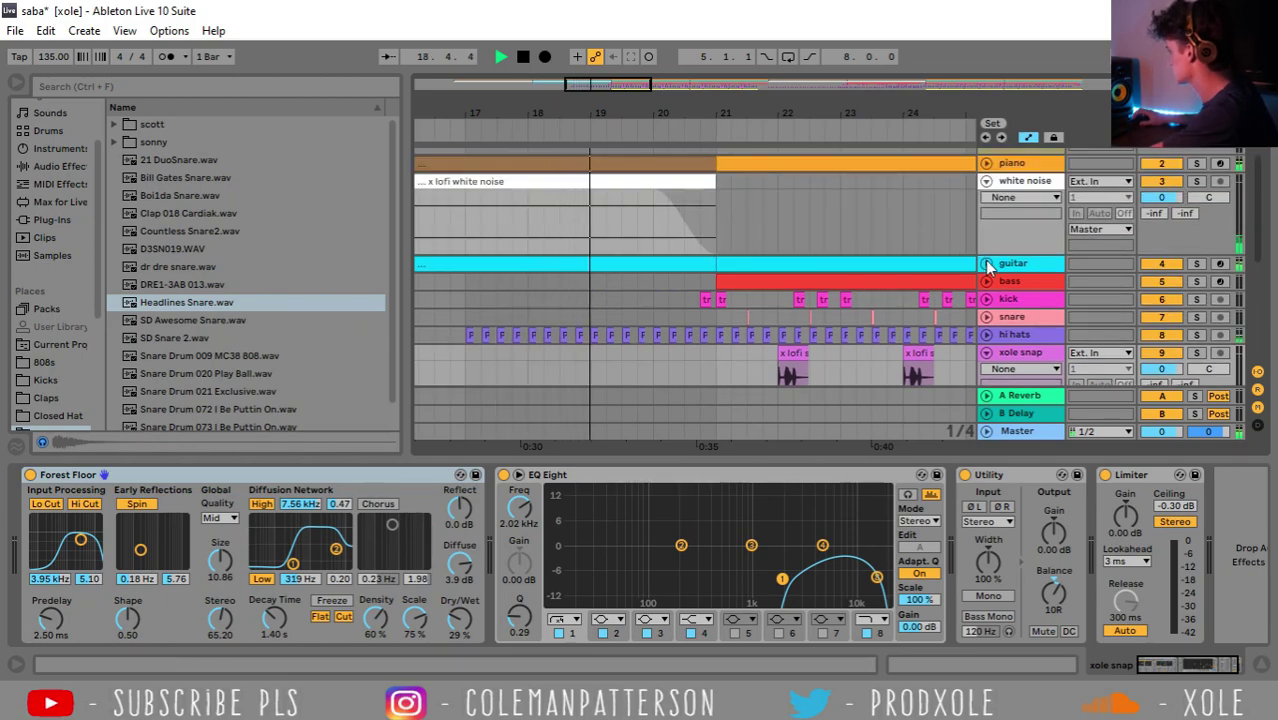
# Unfold the guitar track and hide the device view while the arrangement plays into bar 21
pyautogui.click(986, 264)
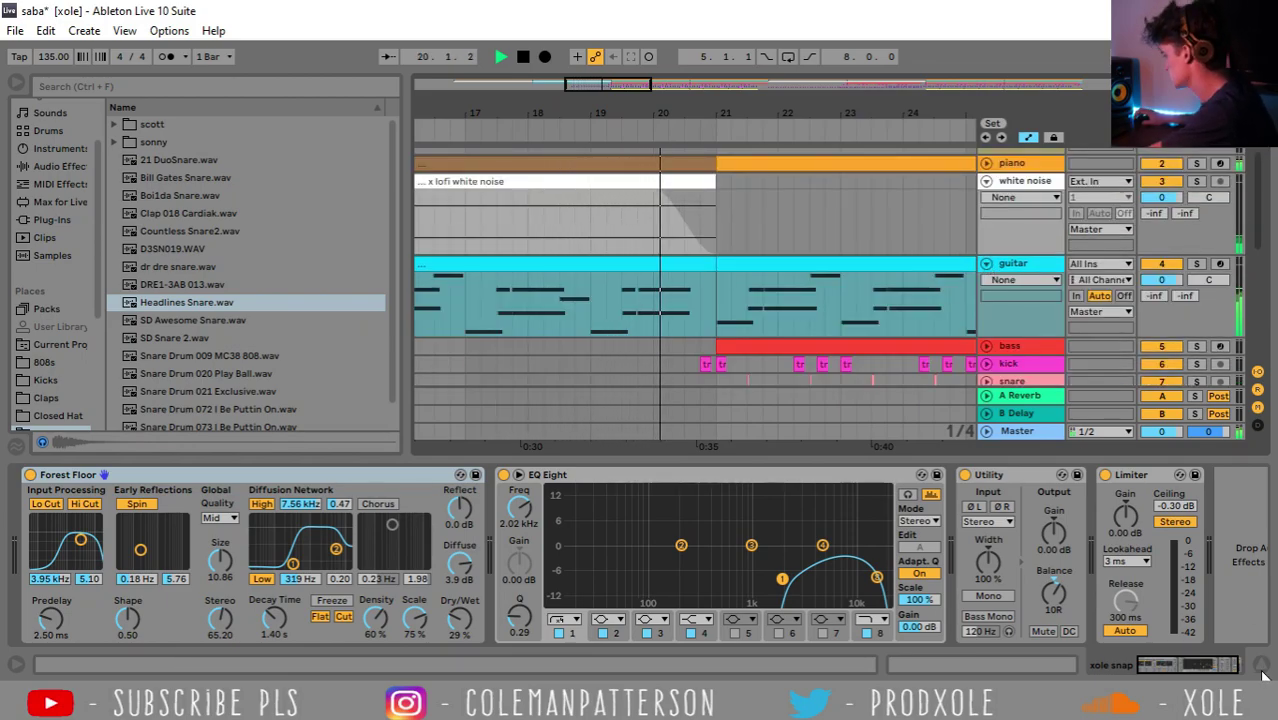
pyautogui.hotkey('ctrl', 'alt', 'l')
pyautogui.moveTo(732, 114); pyautogui.dragTo(636, 92)
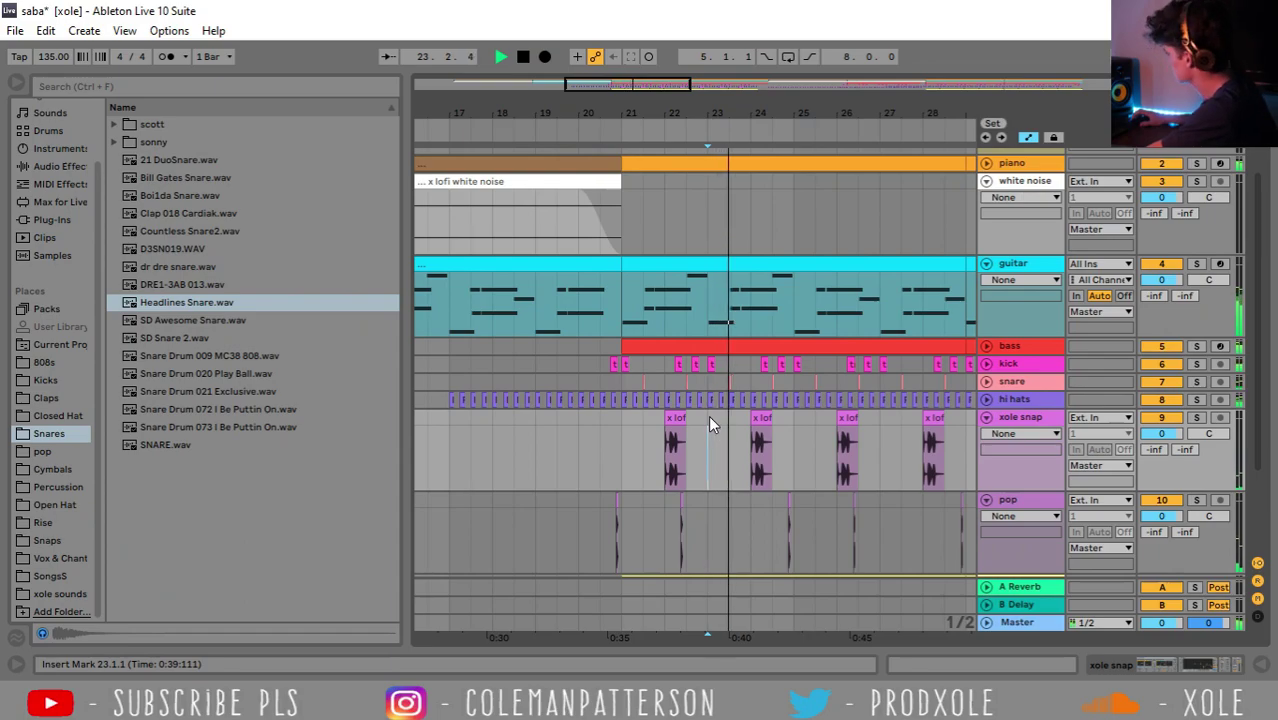
# Compare the effect chains of the xole snap and pop tracks during playback
pyautogui.doubleClick(1008, 424)
pyautogui.scroll(-3, 733, 372)
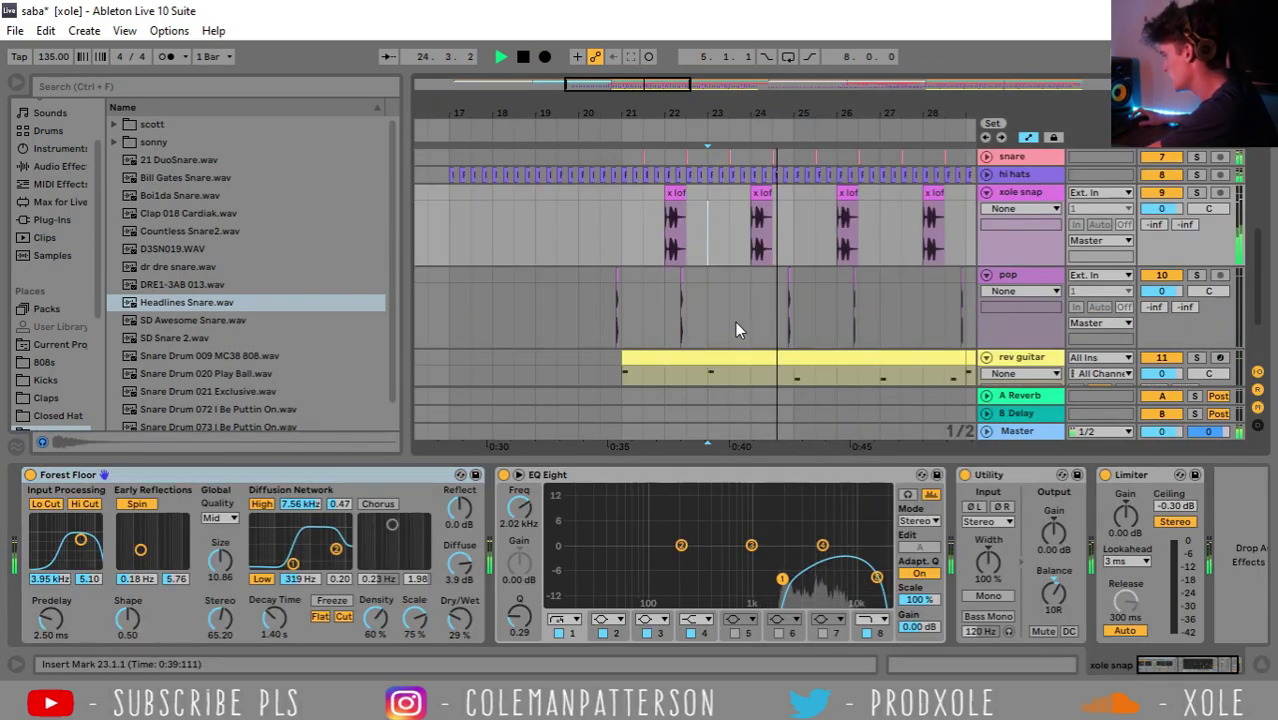
pyautogui.click(1008, 280)
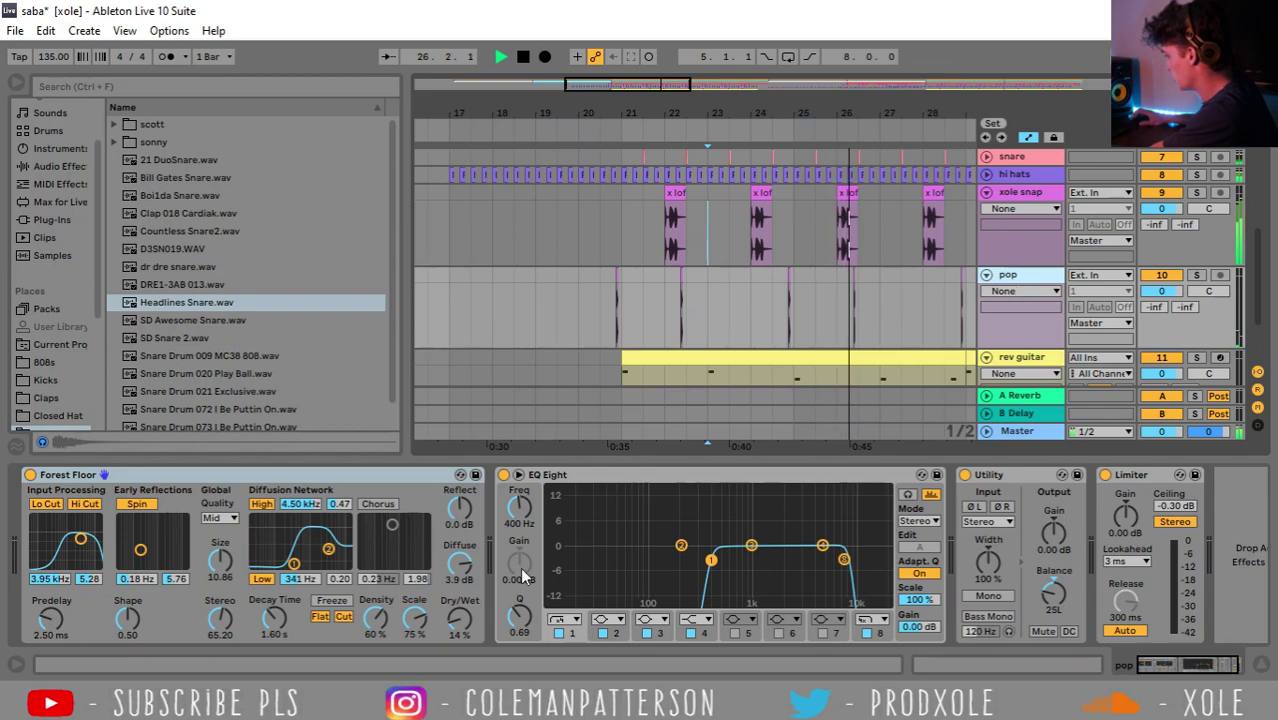
pyautogui.click(1007, 207)
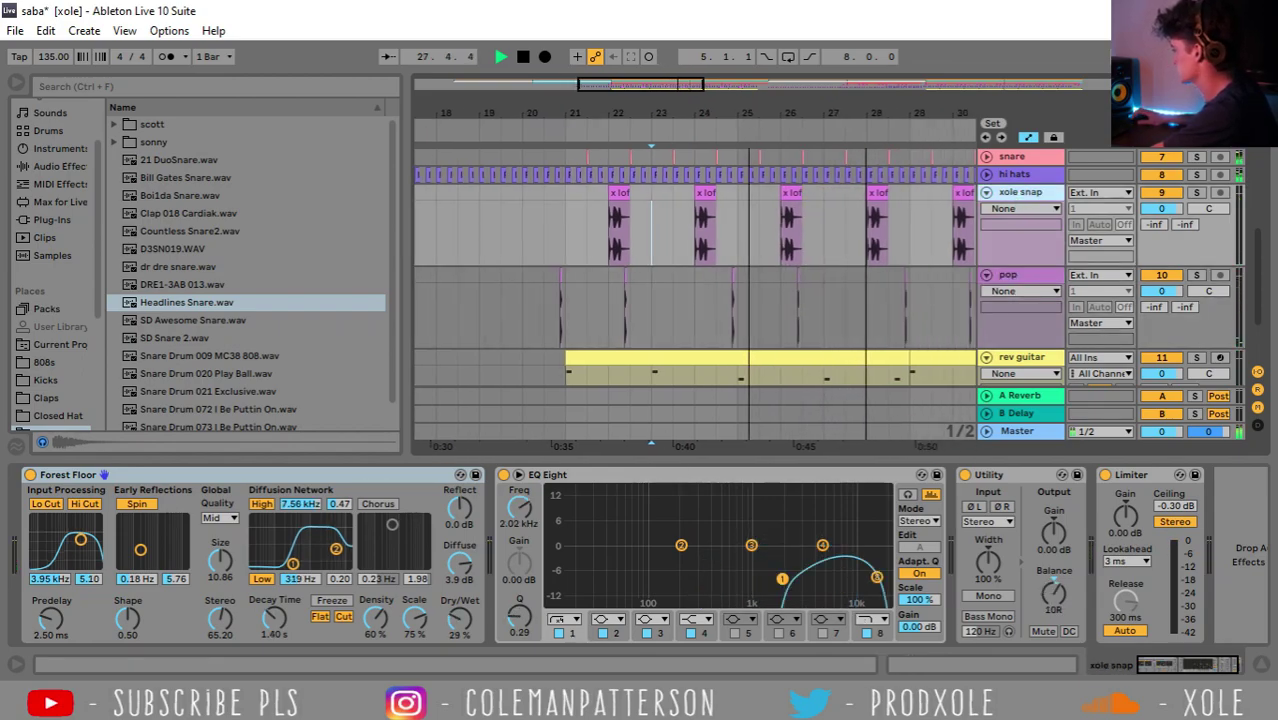
pyautogui.moveTo(805, 113); pyautogui.dragTo(518, 112)
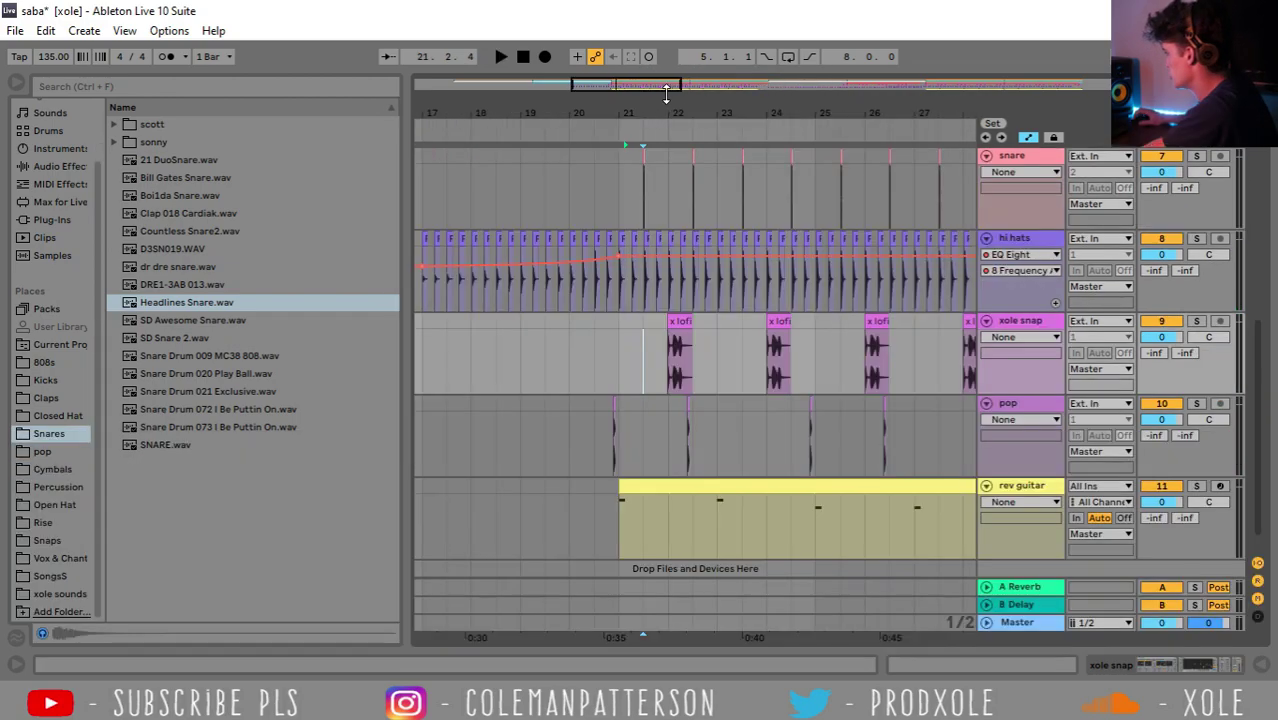
# Examine how the hi-hat, snap shake and rimshot clips line up with the grid around bar 22
pyautogui.moveTo(671, 100); pyautogui.dragTo(669, 222)
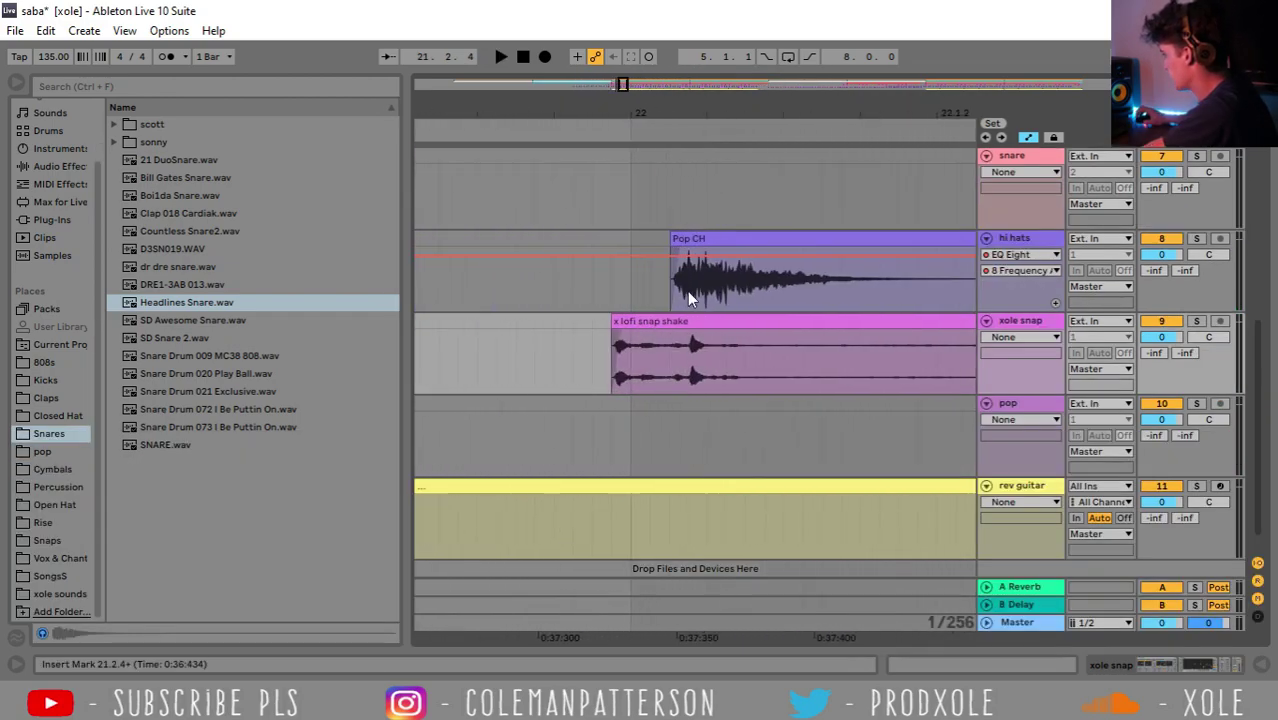
pyautogui.moveTo(655, 112); pyautogui.dragTo(454, 84)
pyautogui.moveTo(724, 104); pyautogui.dragTo(756, 168)
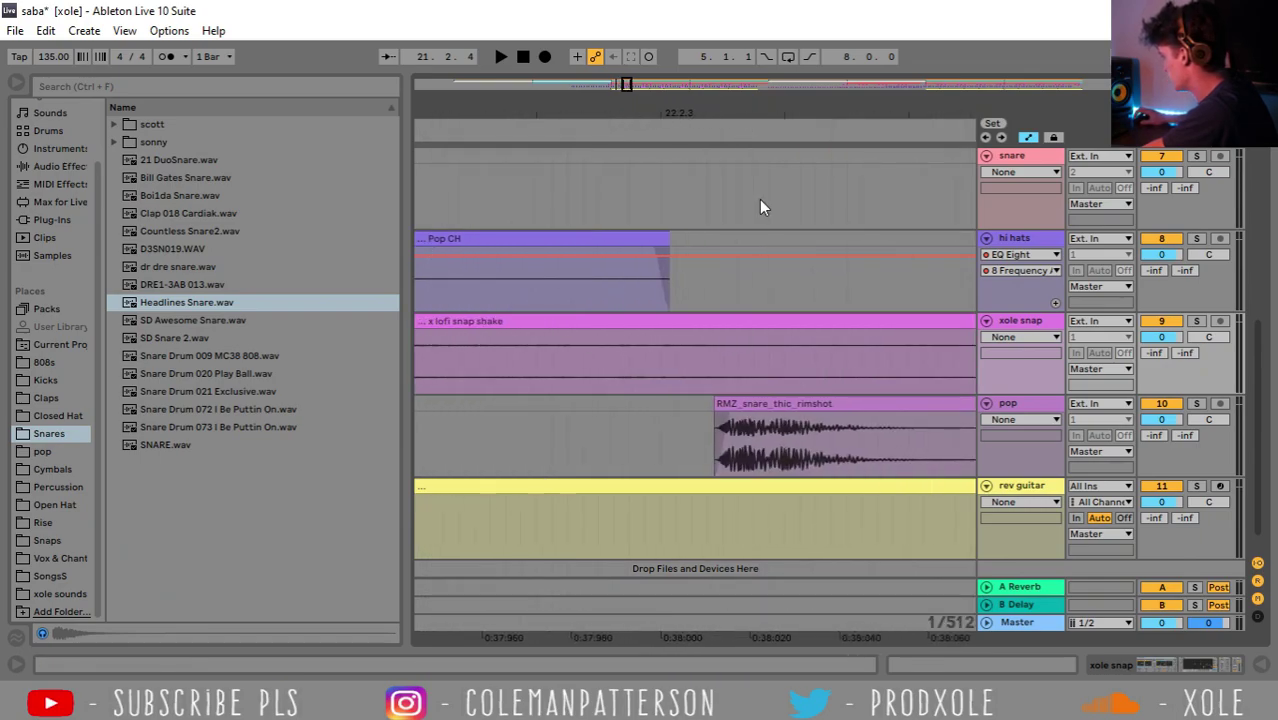
pyautogui.moveTo(727, 113); pyautogui.dragTo(640, 90)
pyautogui.moveTo(676, 140); pyautogui.dragTo(750, 269)
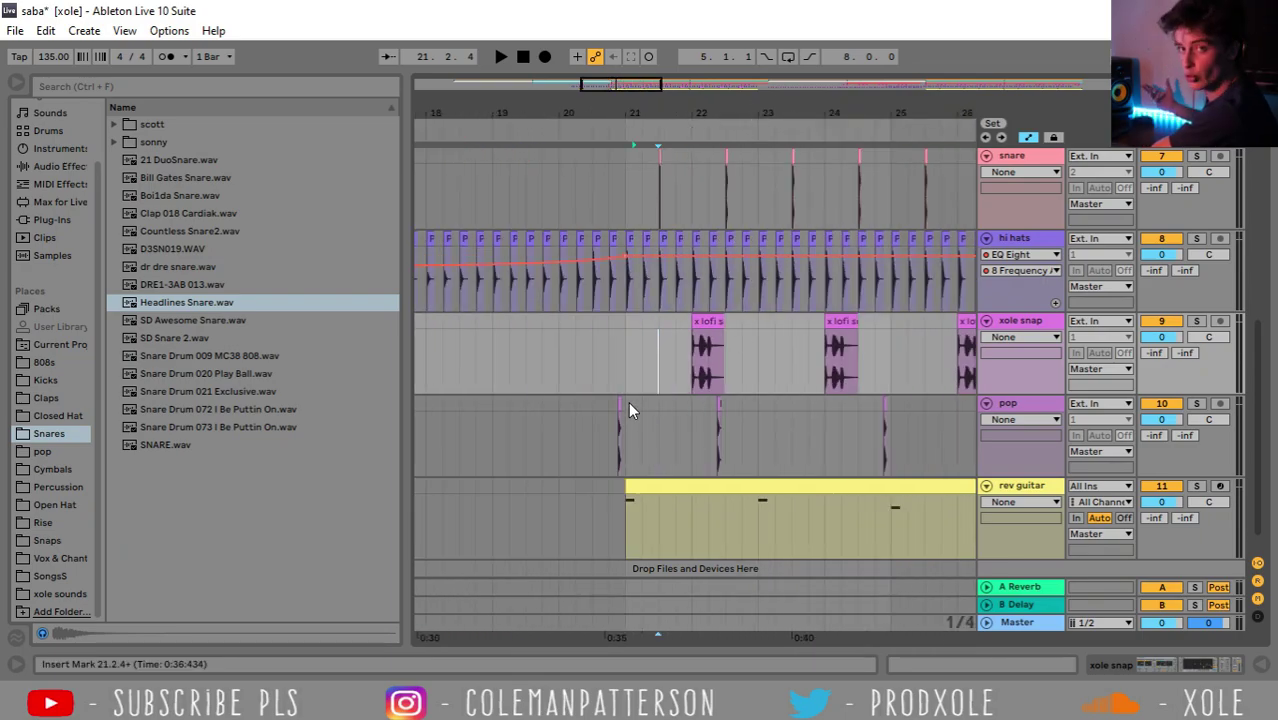
# Solo the xole snap track and play its clip at bar 34
pyautogui.hscroll(10, 904, 362)
pyautogui.moveTo(900, 362); pyautogui.dragTo(683, 316)
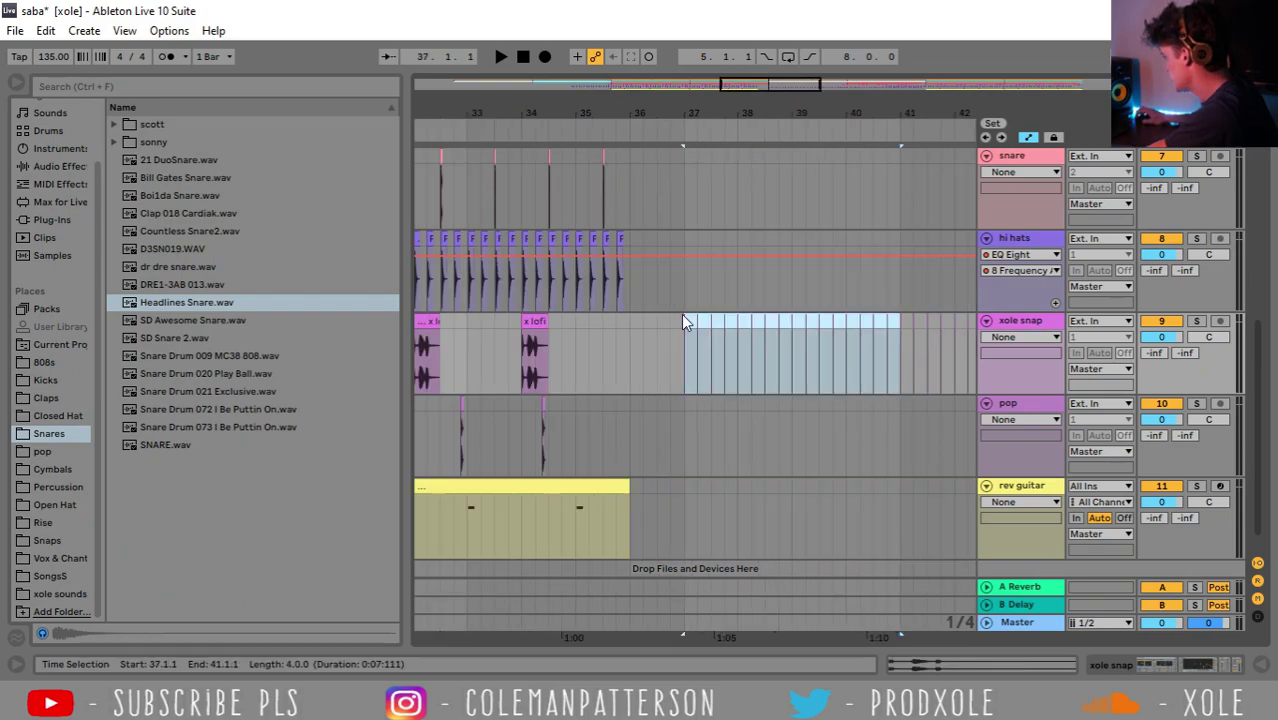
pyautogui.click(533, 350)
pyautogui.click(1196, 321)
pyautogui.press('space')
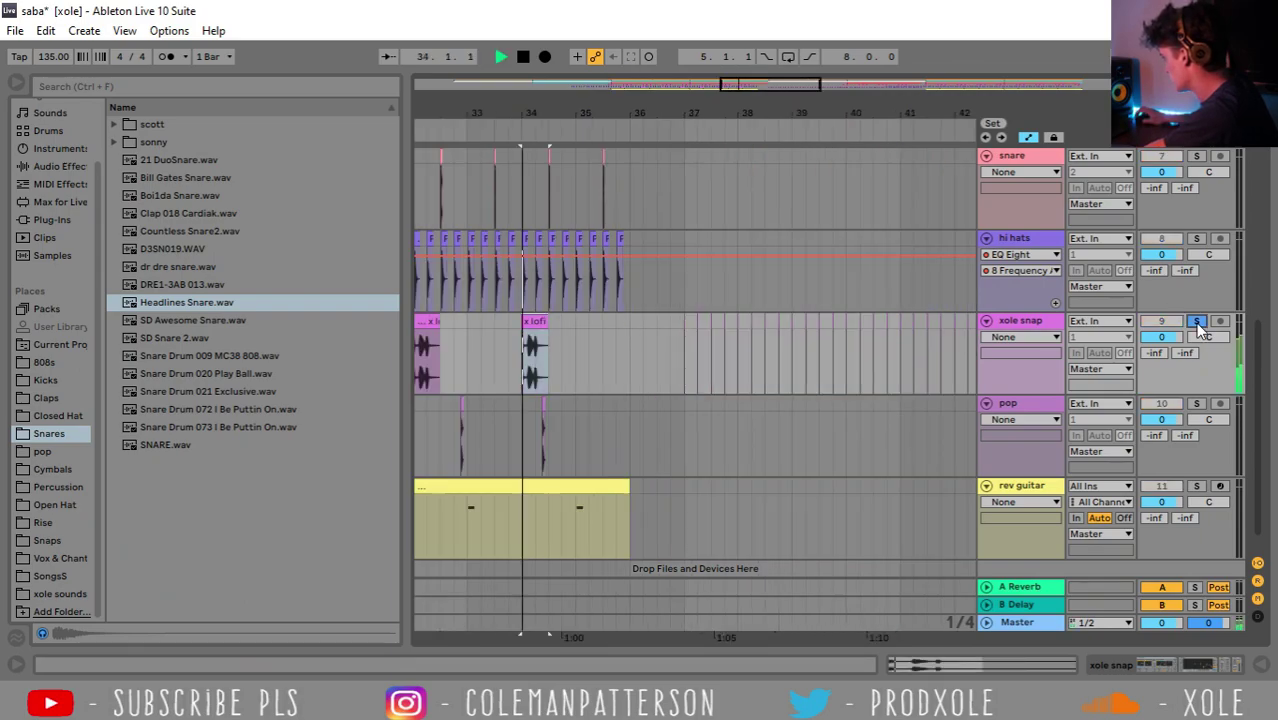
# Stop playback and try cutting the snap shake clip at bar 34 of the xole snap track down to a tiny slice
pyautogui.press('space')
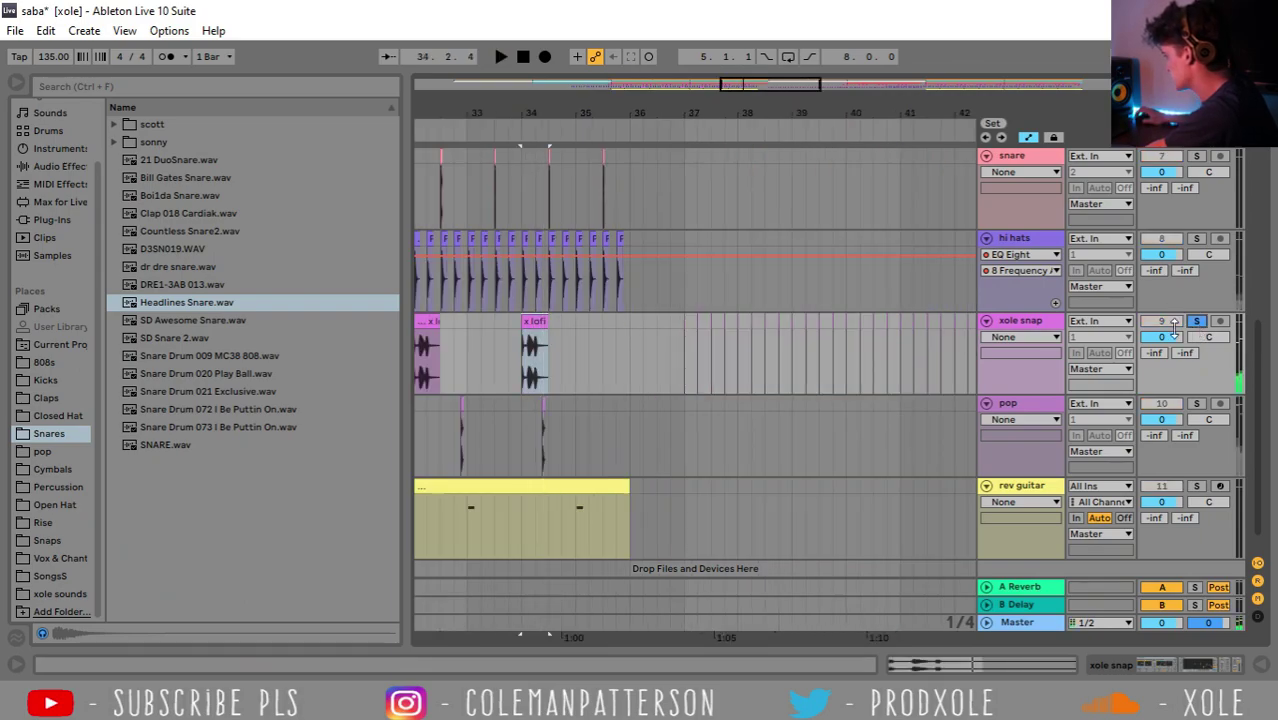
pyautogui.click(683, 328)
pyautogui.moveTo(589, 326); pyautogui.dragTo(498, 320)
pyautogui.press('Delete')
pyautogui.moveTo(516, 114); pyautogui.dragTo(576, 204)
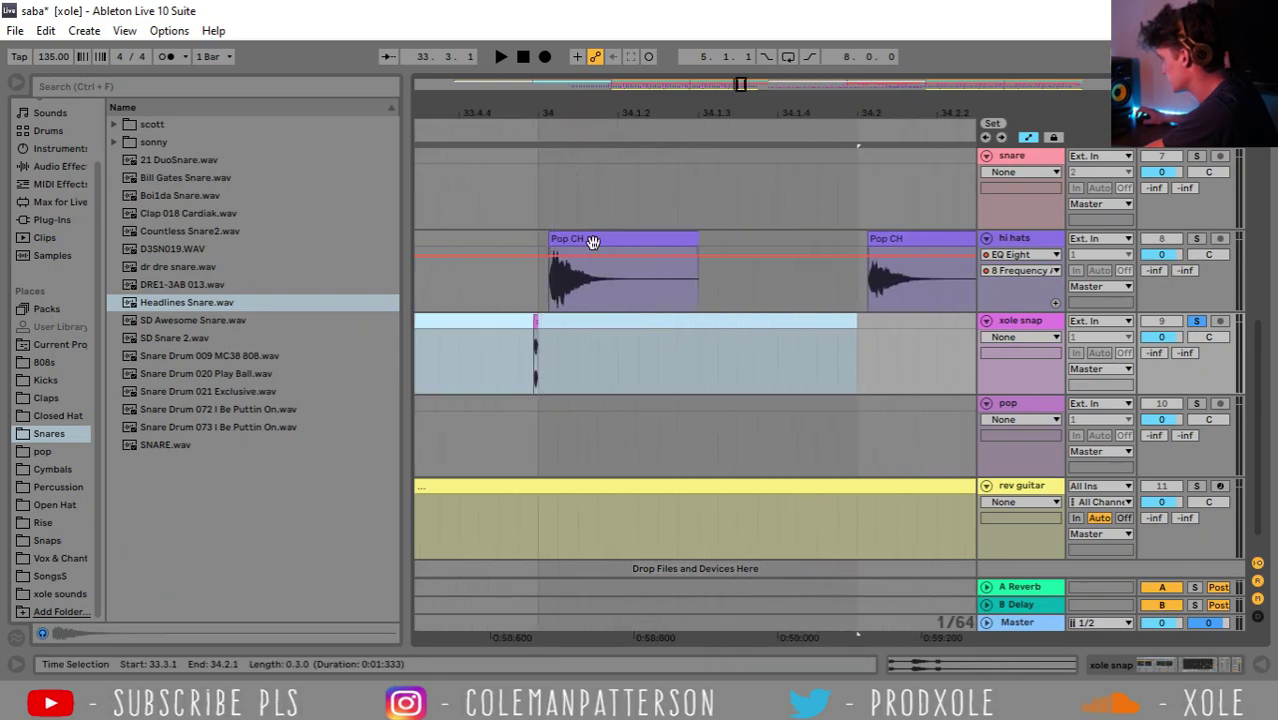
pyautogui.moveTo(533, 113); pyautogui.dragTo(560, 205)
# Audition the cut xole snap track briefly and put the full snap shake clip back at bar 34
pyautogui.click(612, 355)
pyautogui.press('space')
pyautogui.press('space')
pyautogui.moveTo(611, 114); pyautogui.dragTo(613, 114)
pyautogui.hotkey('ctrl', 'v')
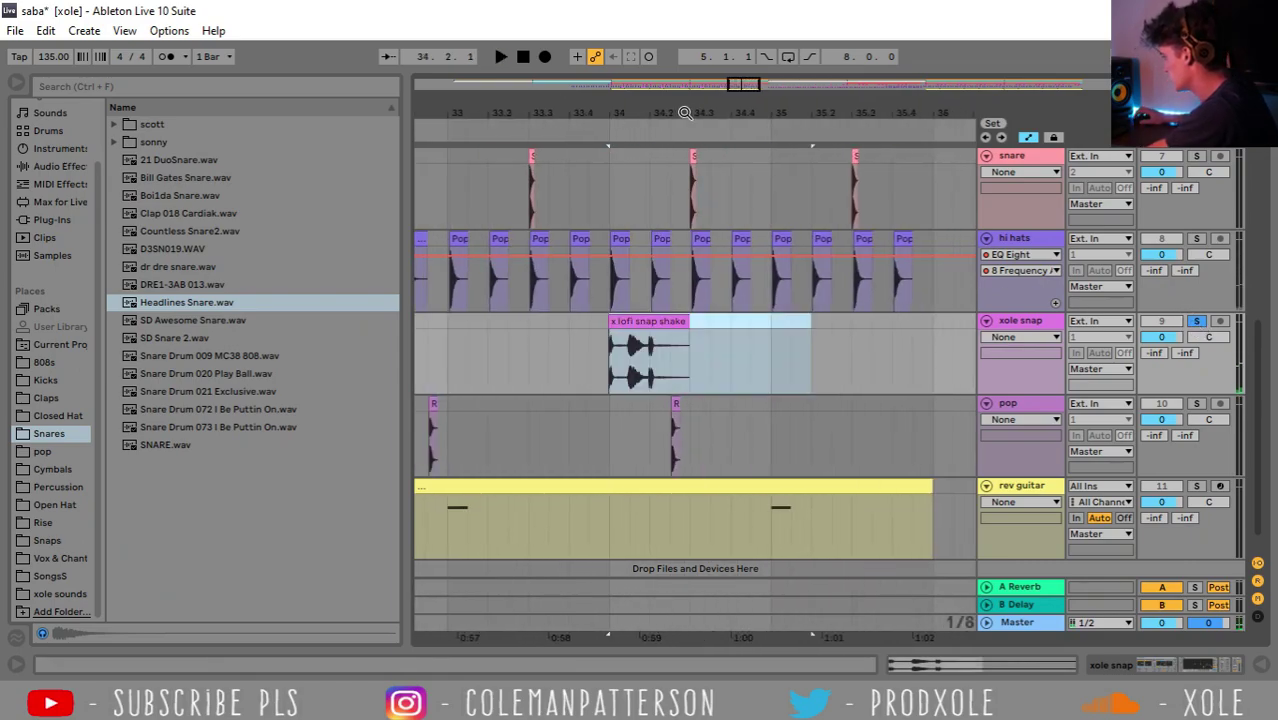
# Play the arrangement from bar 36.3.3 and examine the tracks from the white noise section to the bass and kick return at bar 45
pyautogui.moveTo(779, 114); pyautogui.dragTo(467, 120)
pyautogui.moveTo(761, 120); pyautogui.dragTo(760, 220)
pyautogui.moveTo(690, 118); pyautogui.dragTo(690, 35)
pyautogui.click(651, 337)
pyautogui.press('space')
pyautogui.scroll(5, 593, 347)
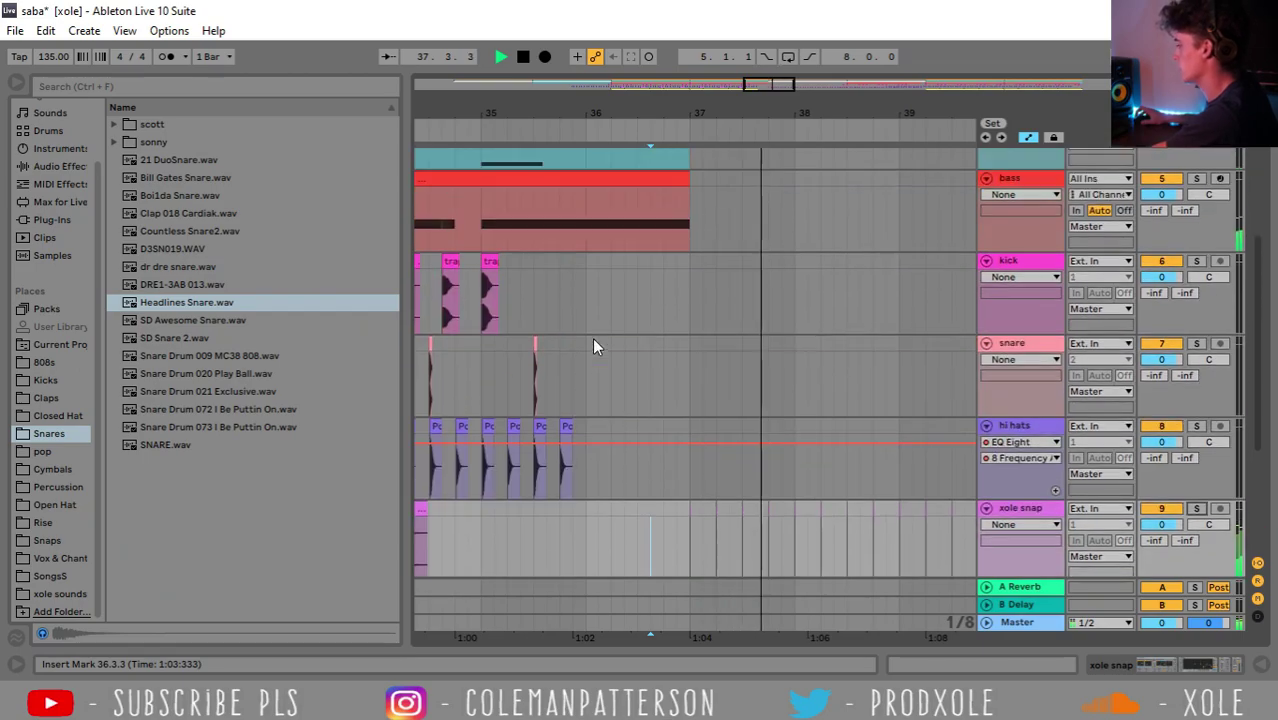
pyautogui.moveTo(600, 115); pyautogui.dragTo(580, 55)
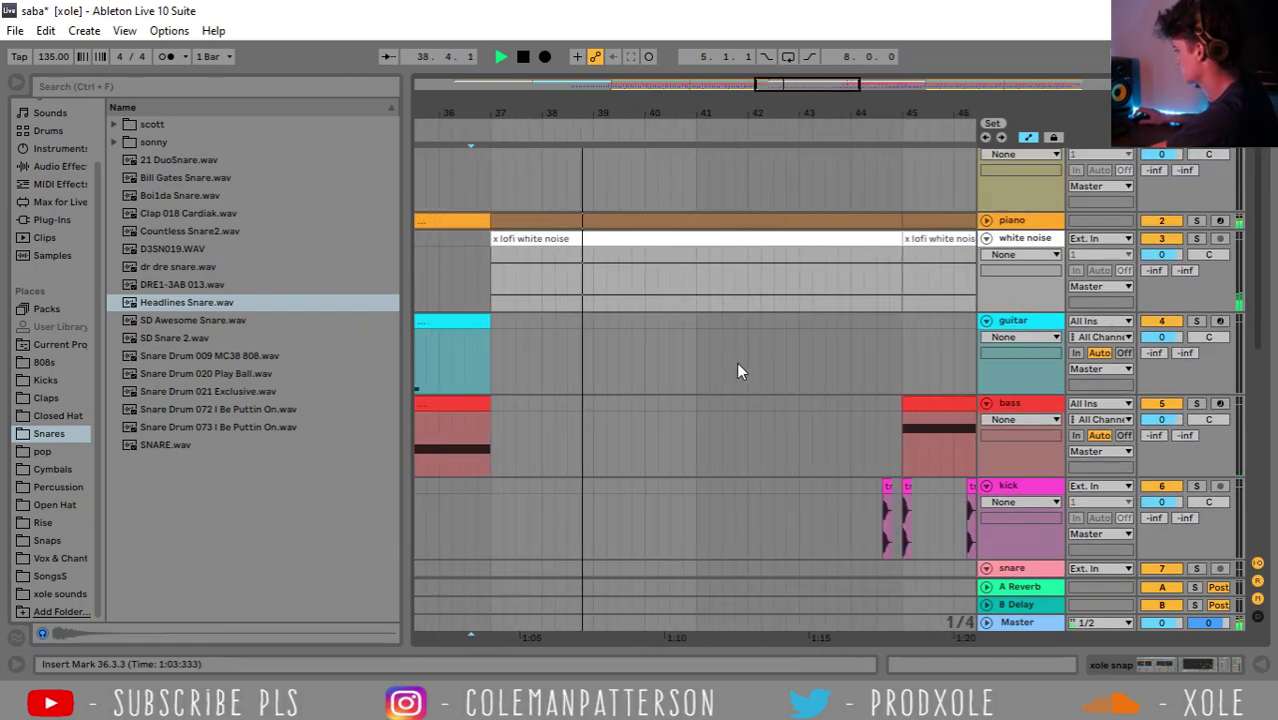
pyautogui.scroll(-3, 792, 461)
pyautogui.moveTo(854, 114); pyautogui.dragTo(691, 58)
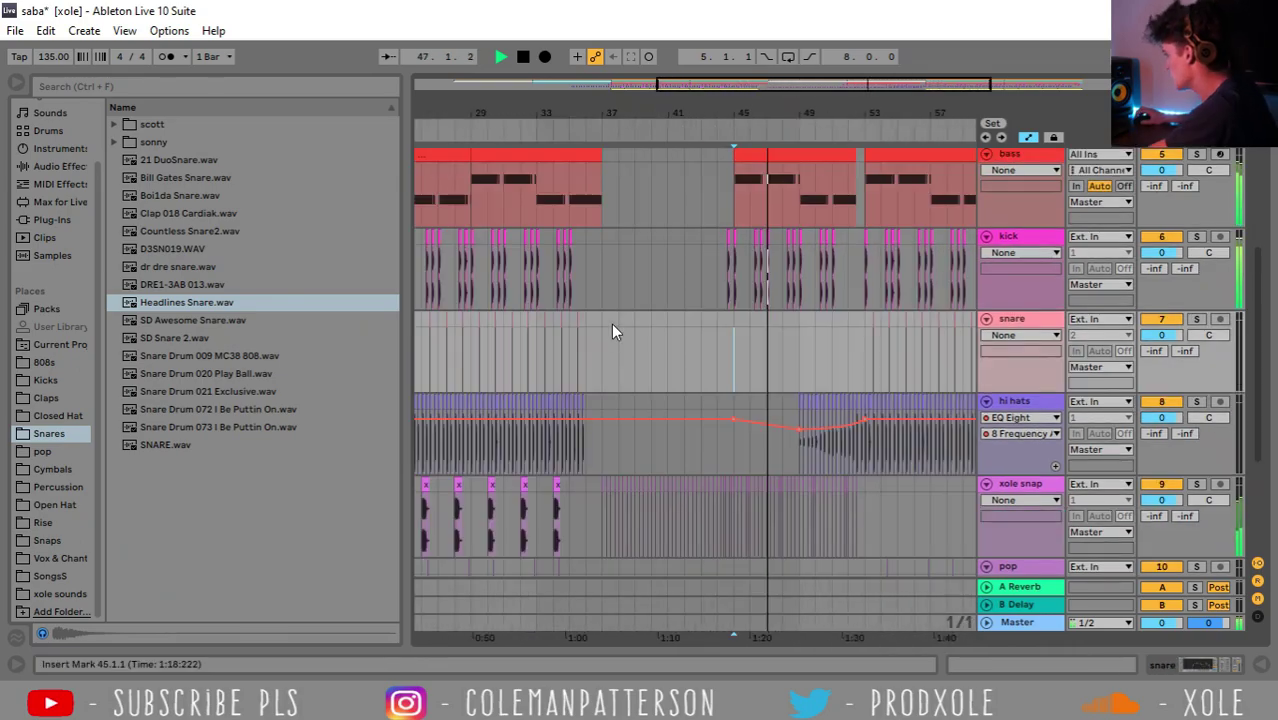
# Copy the snare pattern into bars 44 to 51 on the snare track and play that section
pyautogui.moveTo(587, 322); pyautogui.dragTo(826, 330)
pyautogui.click(476, 322)
pyautogui.press('space')
pyautogui.press('space')
pyautogui.moveTo(808, 111); pyautogui.dragTo(808, 130)
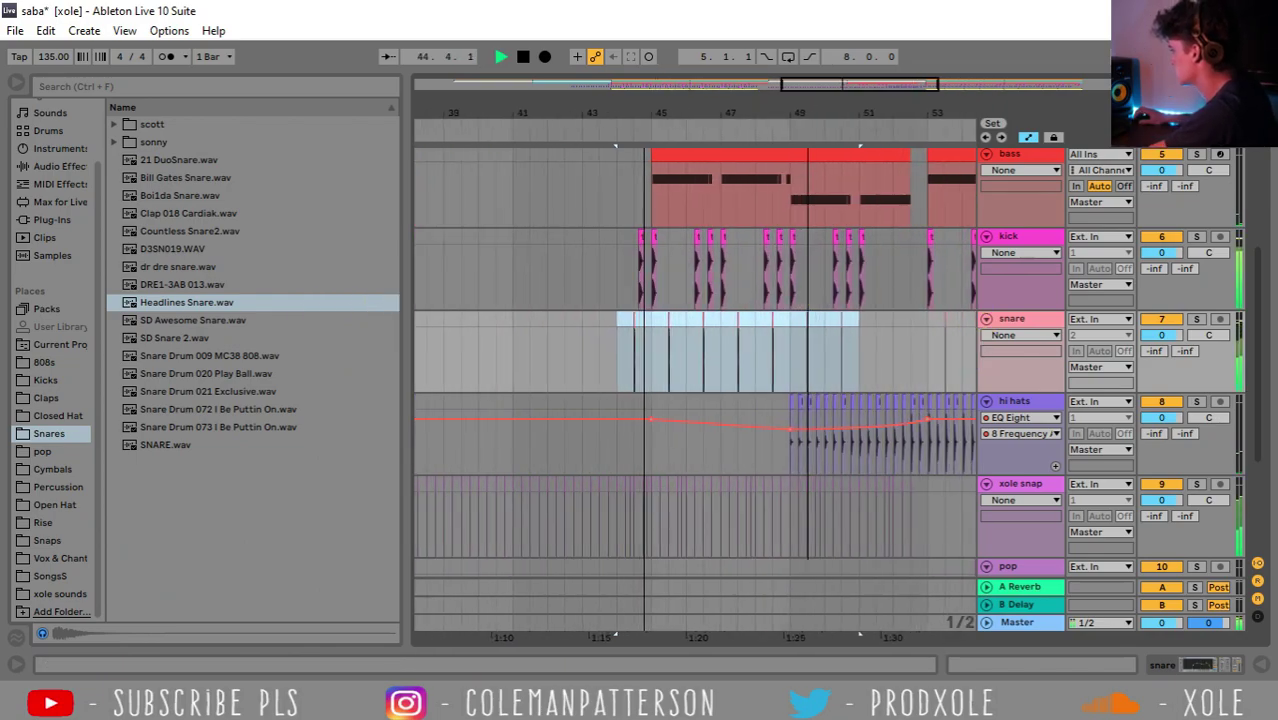
# Duplicate the last part of the copied snare pattern to add a snare hit in bar 51, and stop playback
pyautogui.click(734, 324)
pyautogui.moveTo(734, 324); pyautogui.dragTo(711, 318)
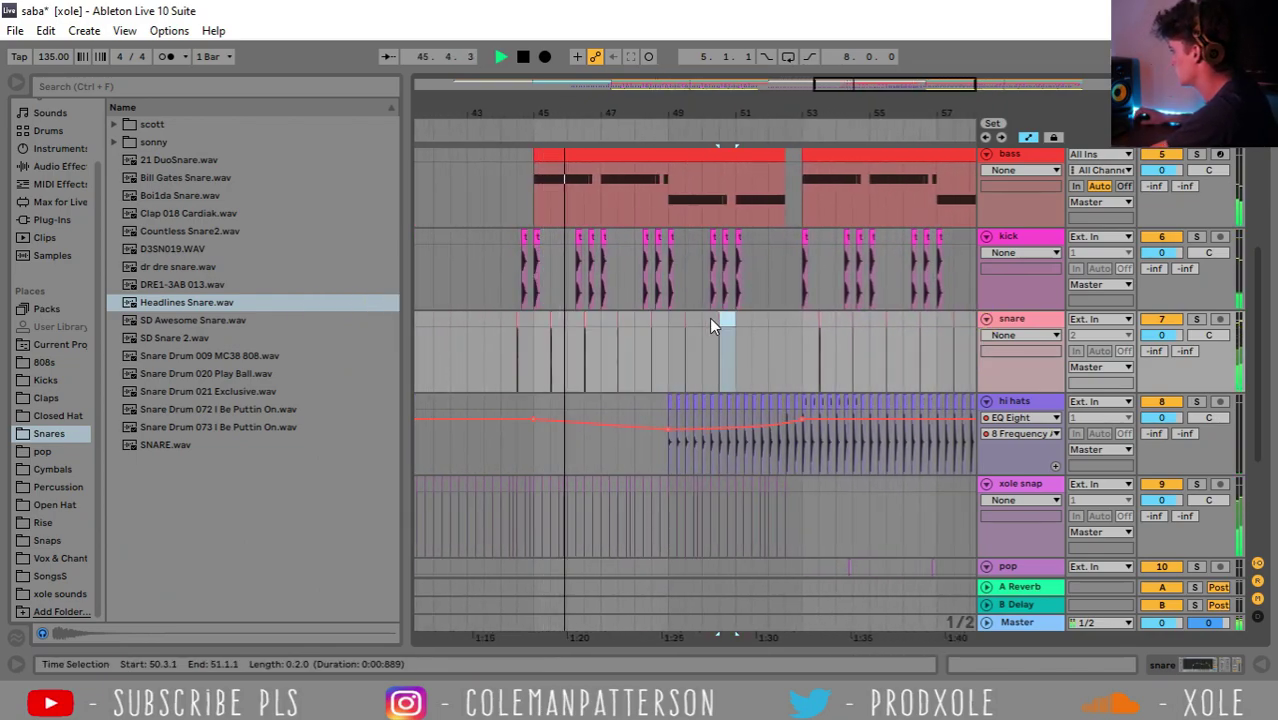
pyautogui.hotkey('ctrl', 'd')
pyautogui.press('space')
# Show the EQ Eight 8 Frequency A automation lane on the snare track
pyautogui.click(1010, 335)
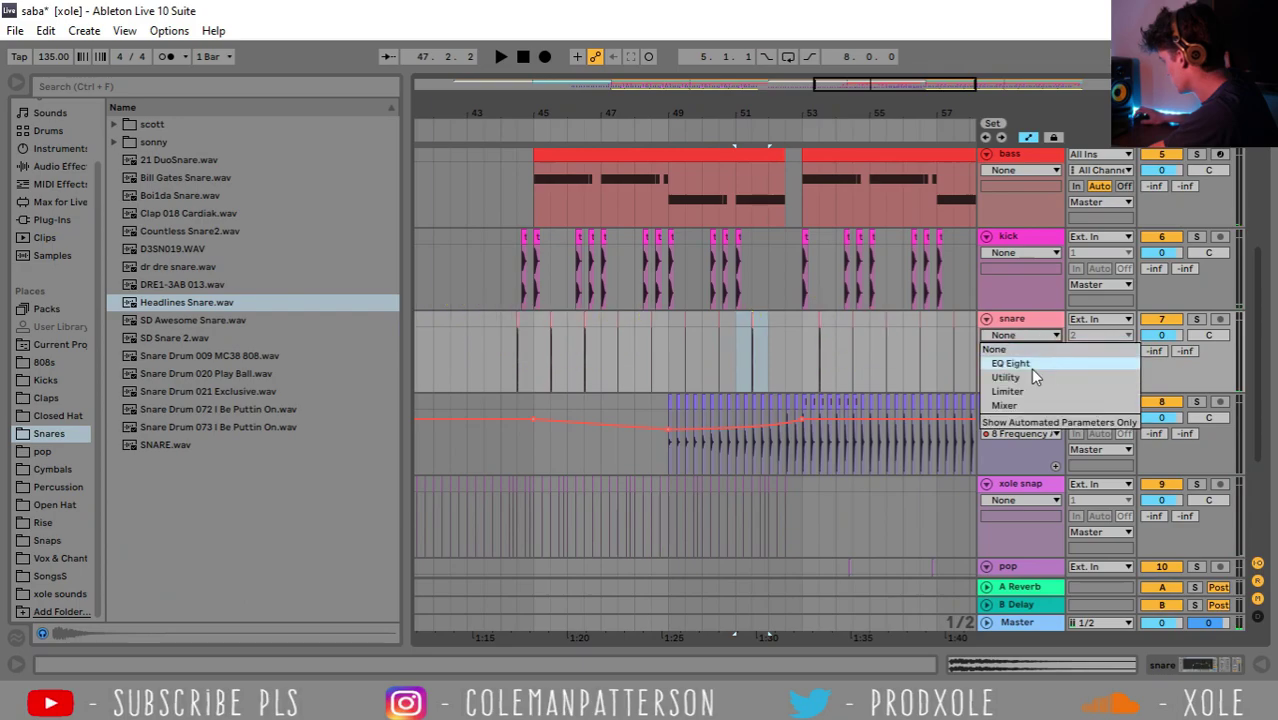
pyautogui.click(1031, 365)
pyautogui.click(1021, 350)
pyautogui.click(1033, 225)
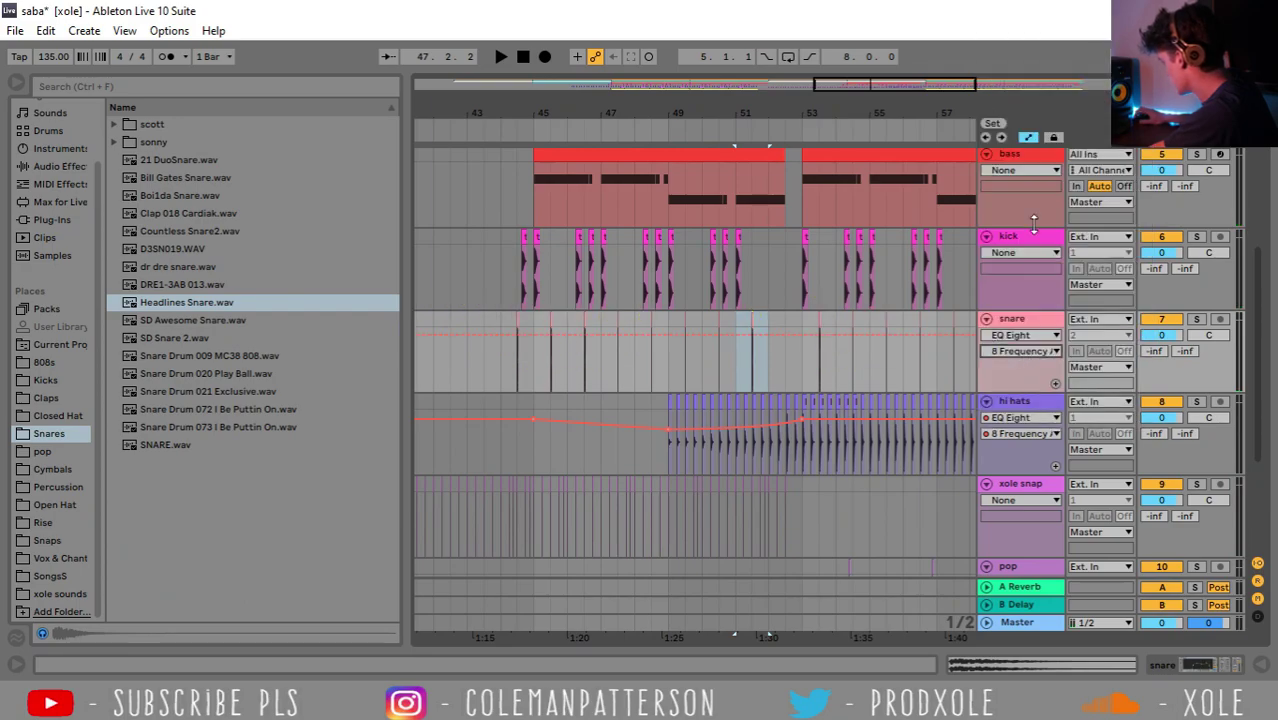
# Lower the snare's EQ frequency automation to about 3.4 kHz between bars 44 and 52, and play from bar 43.3.1
pyautogui.click(500, 335)
pyautogui.moveTo(509, 335); pyautogui.dragTo(510, 347)
pyautogui.moveTo(769, 336); pyautogui.dragTo(768, 344)
pyautogui.click(485, 360)
pyautogui.press('space')
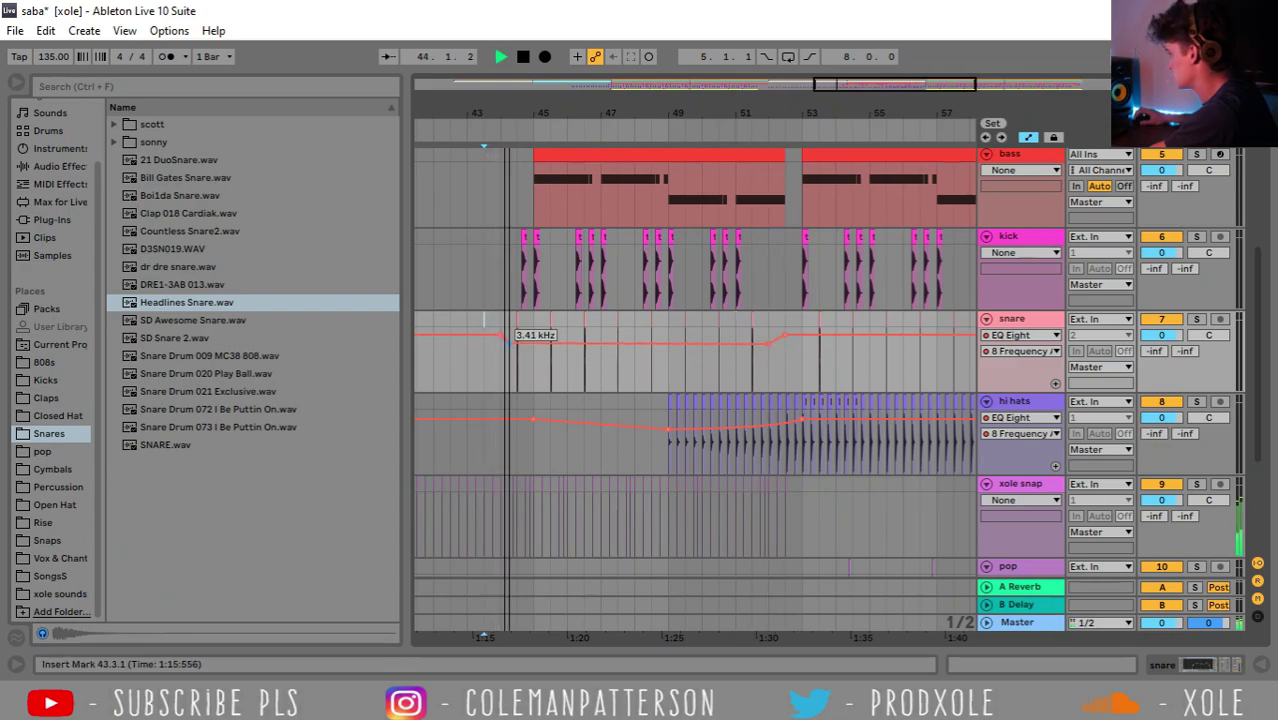
# Play from bar 53.1.1 to hear the snare past the filtered section and look over the whole arrangement
pyautogui.click(767, 318)
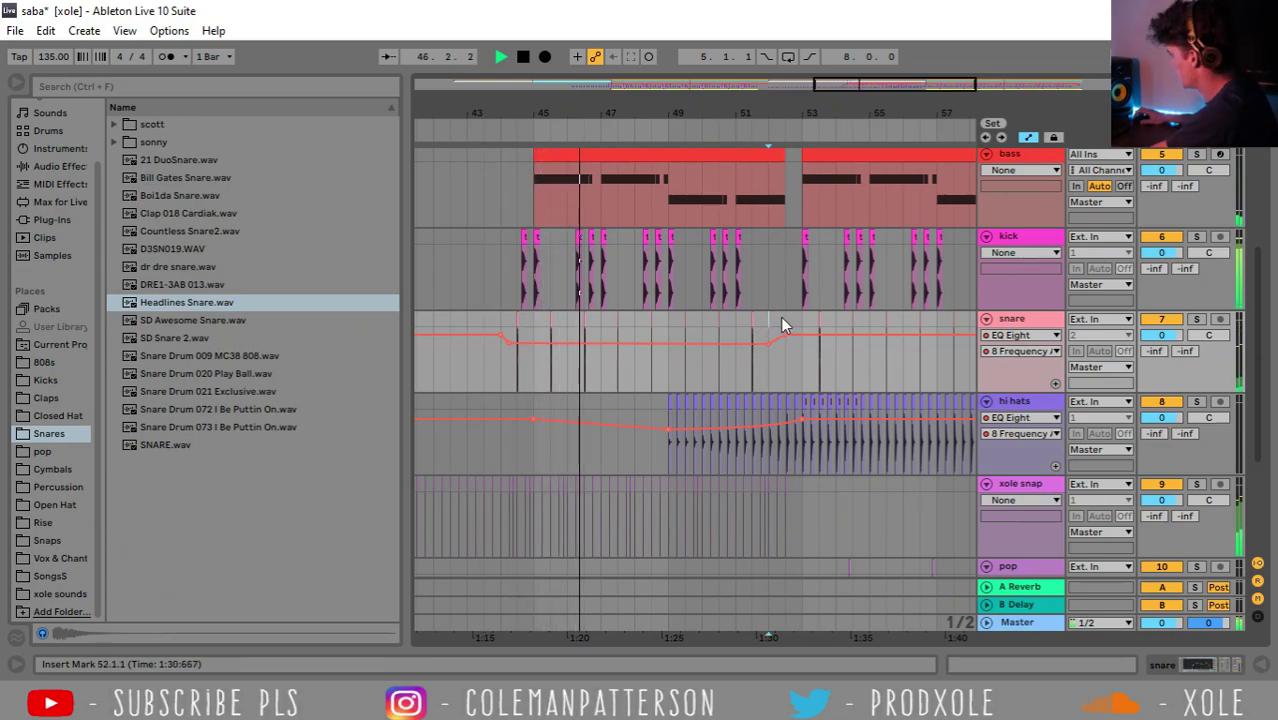
pyautogui.moveTo(750, 322); pyautogui.dragTo(833, 318)
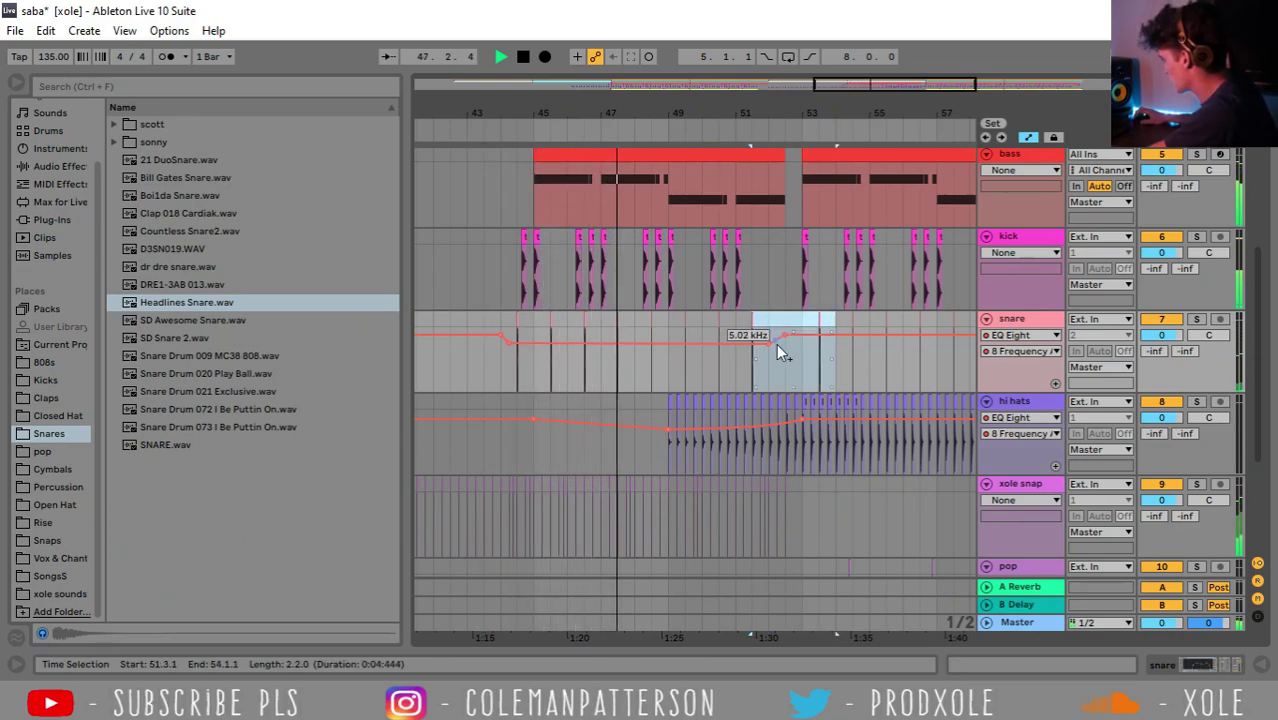
pyautogui.click(810, 321)
pyautogui.press('space')
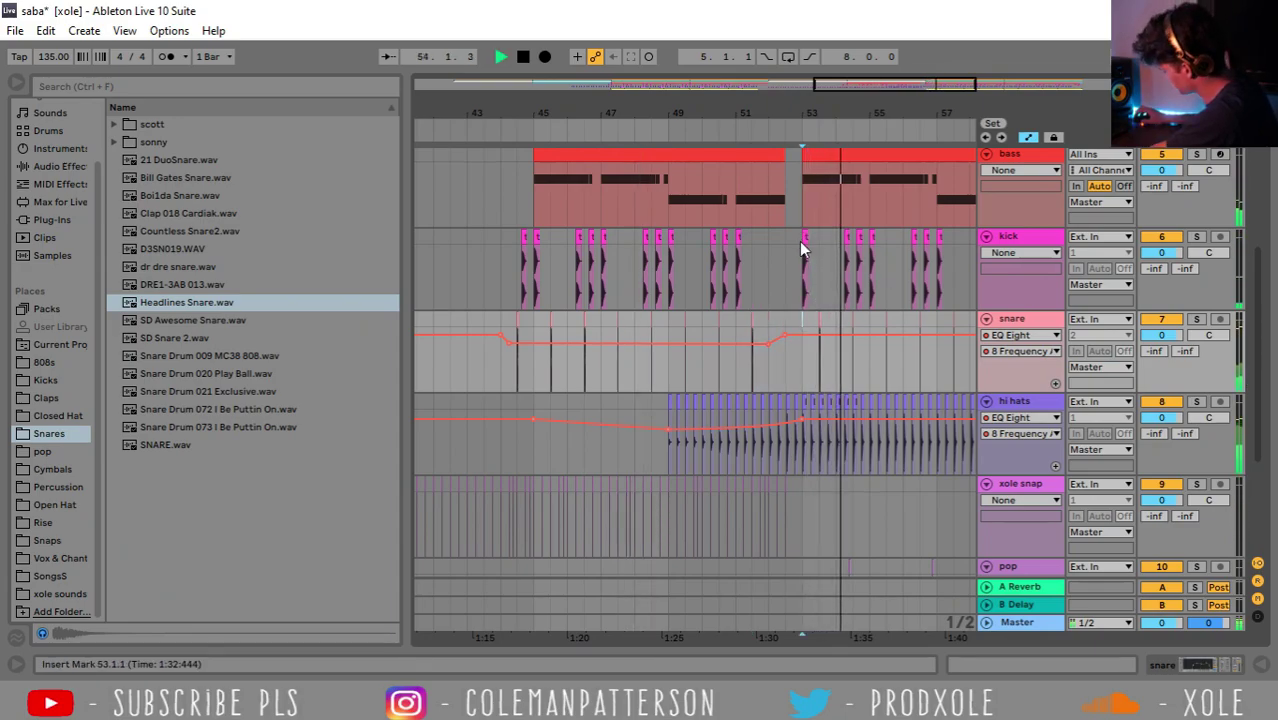
pyautogui.moveTo(822, 115); pyautogui.dragTo(688, 88)
pyautogui.moveTo(757, 117); pyautogui.dragTo(808, 75)
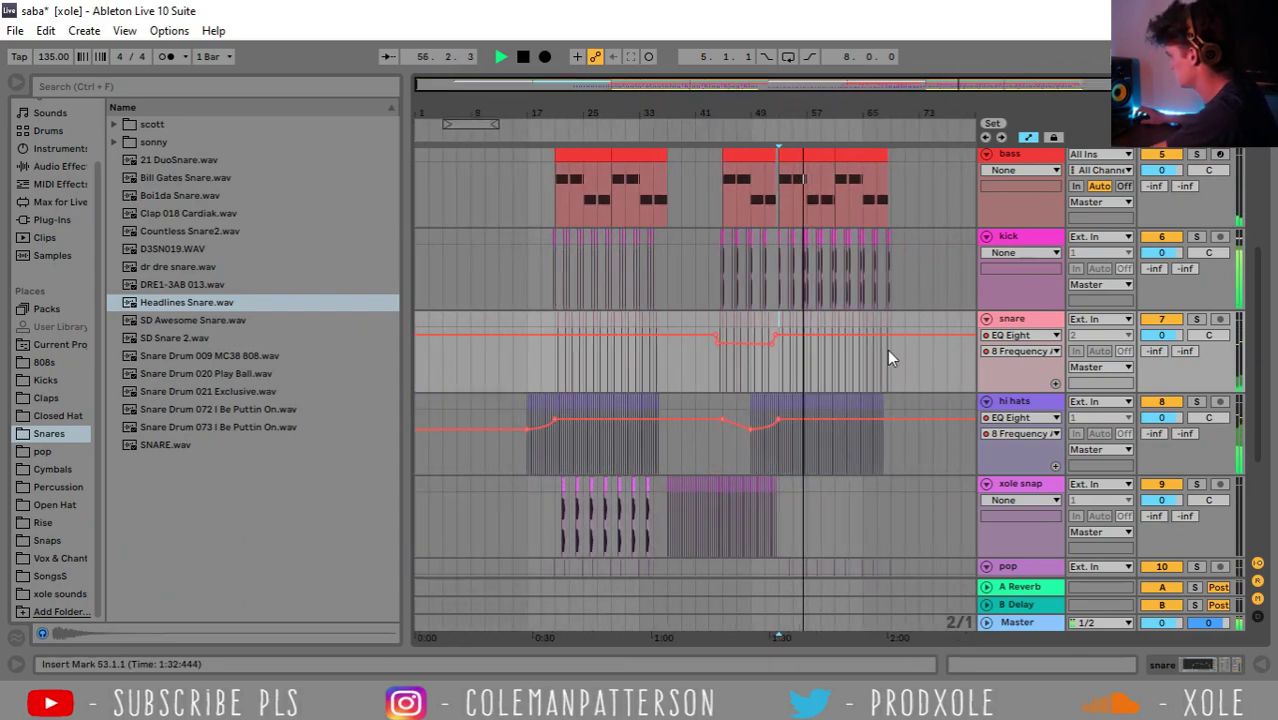